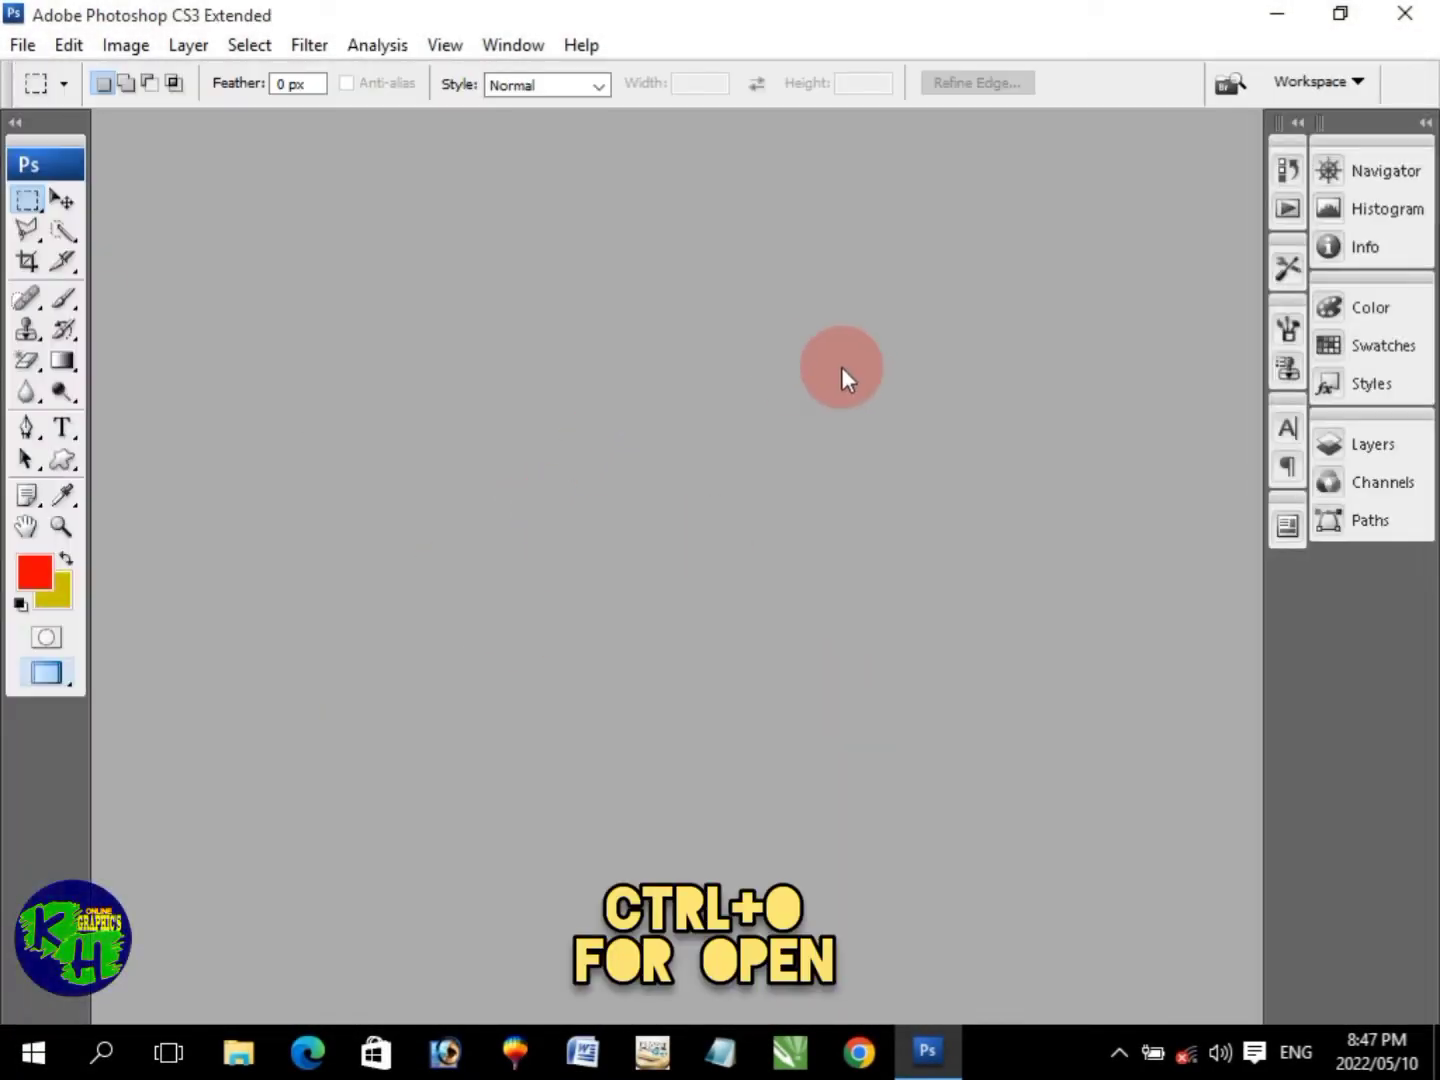
Call up the Open dialog with Ctrl+O to load an image
key("ctrl+o")
Open brush - Copy.jpg, magic-erase its white background, and nudge the splatter slightly right
left_click(1010, 401)
left_click(1090, 599)
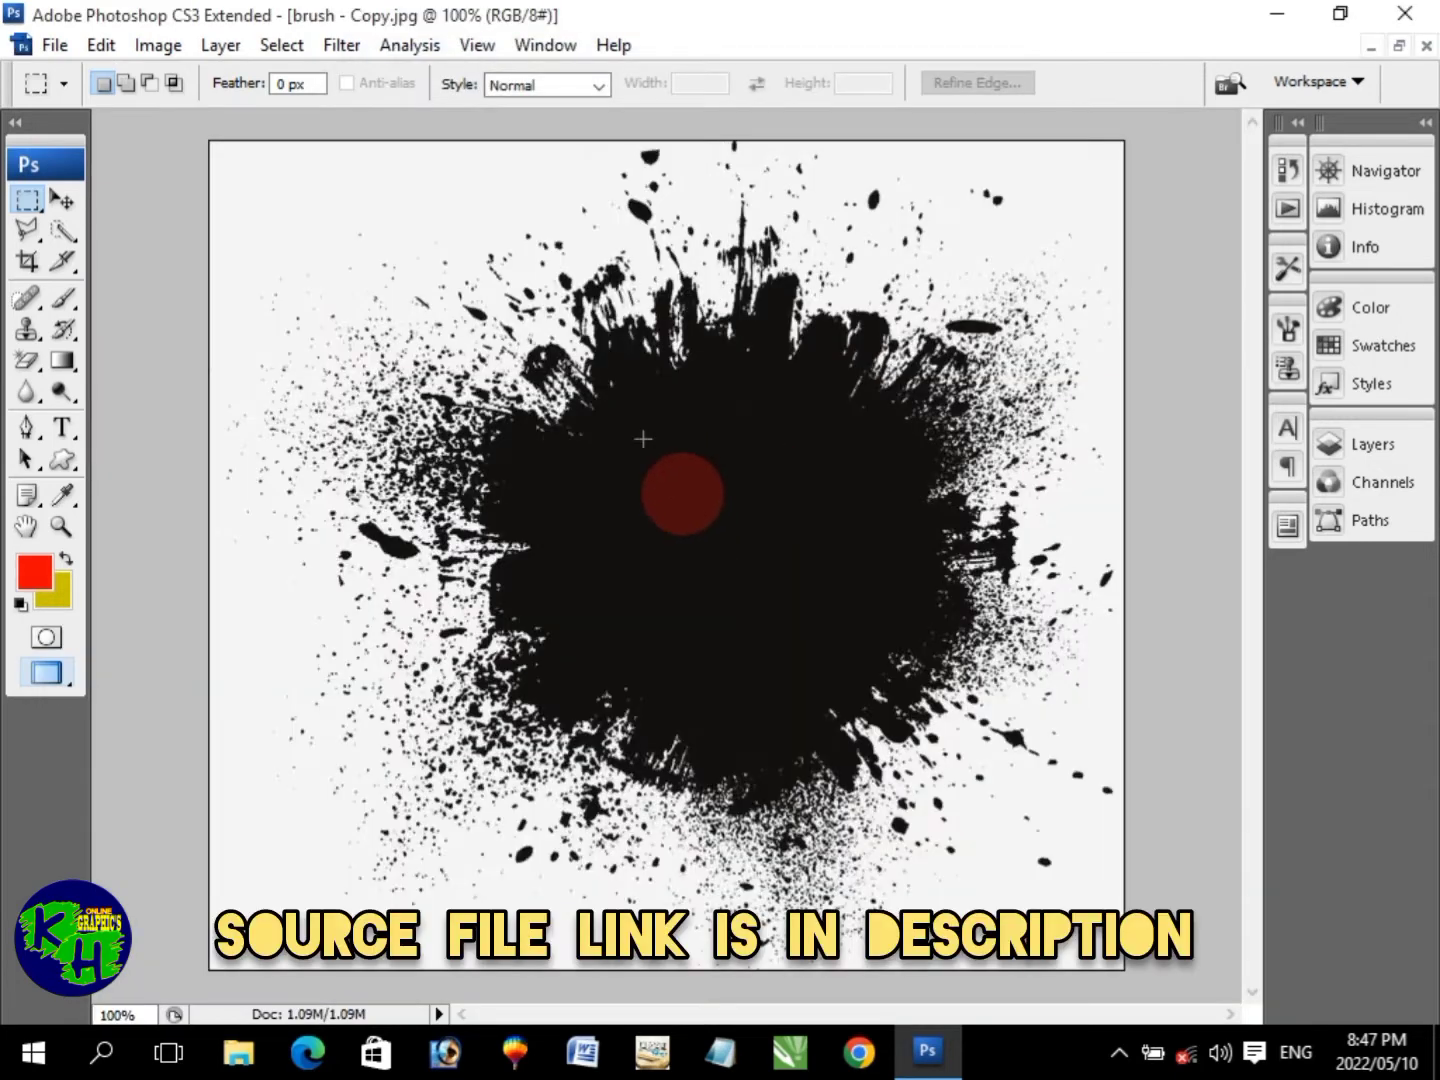
left_click(55, 196)
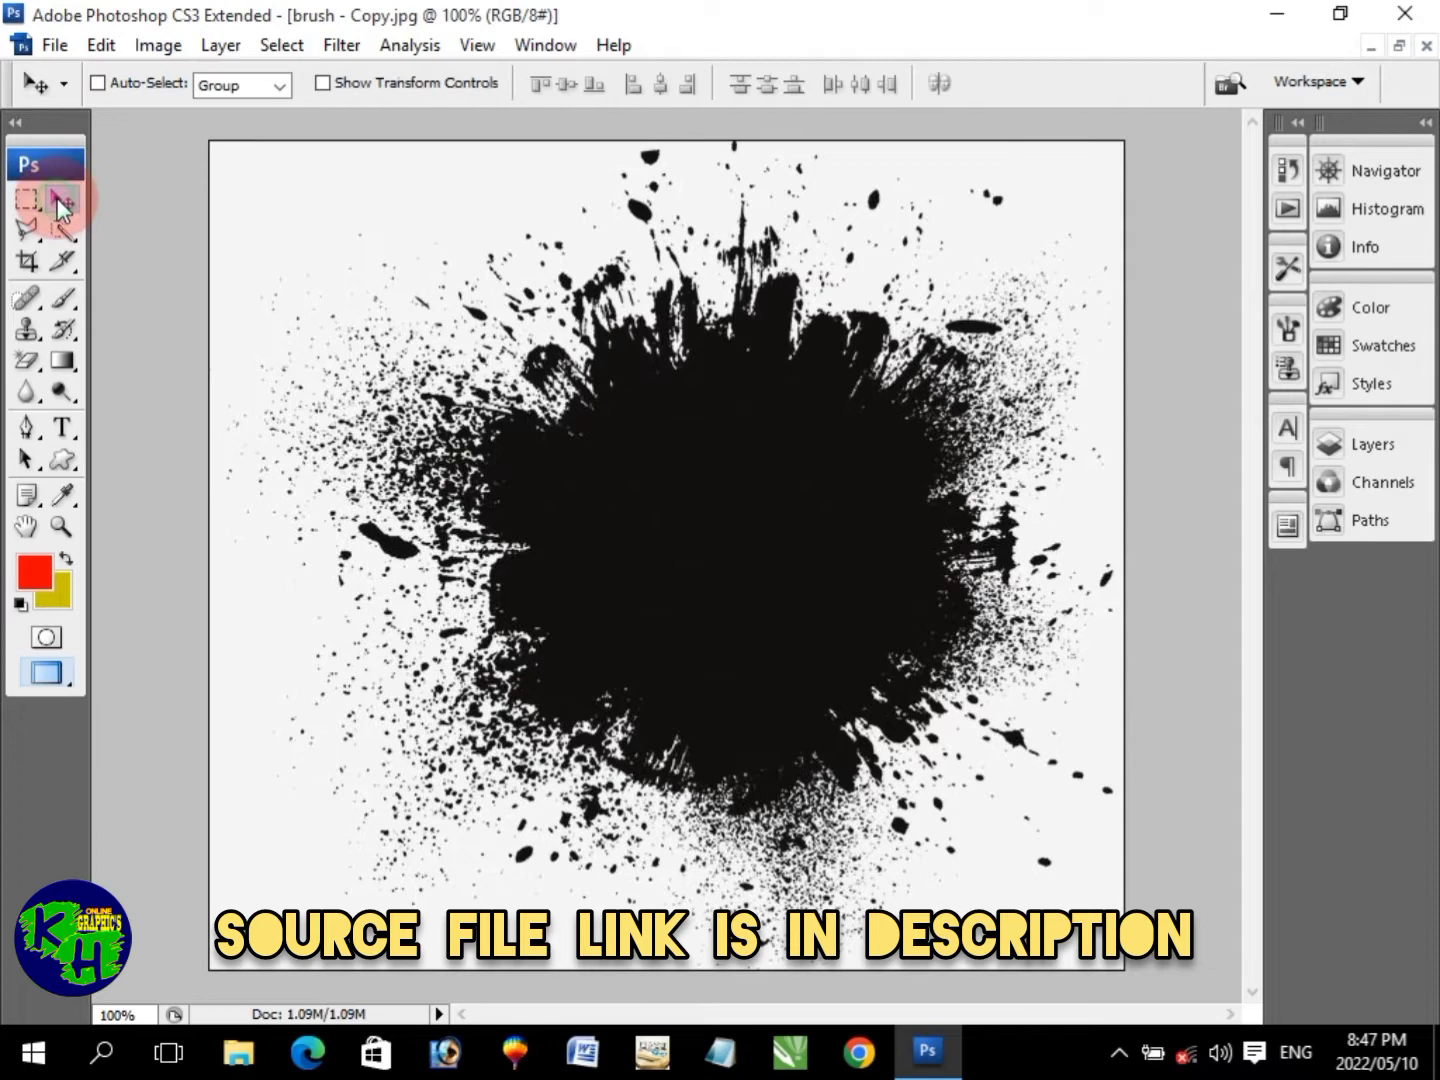
left_click(26, 365)
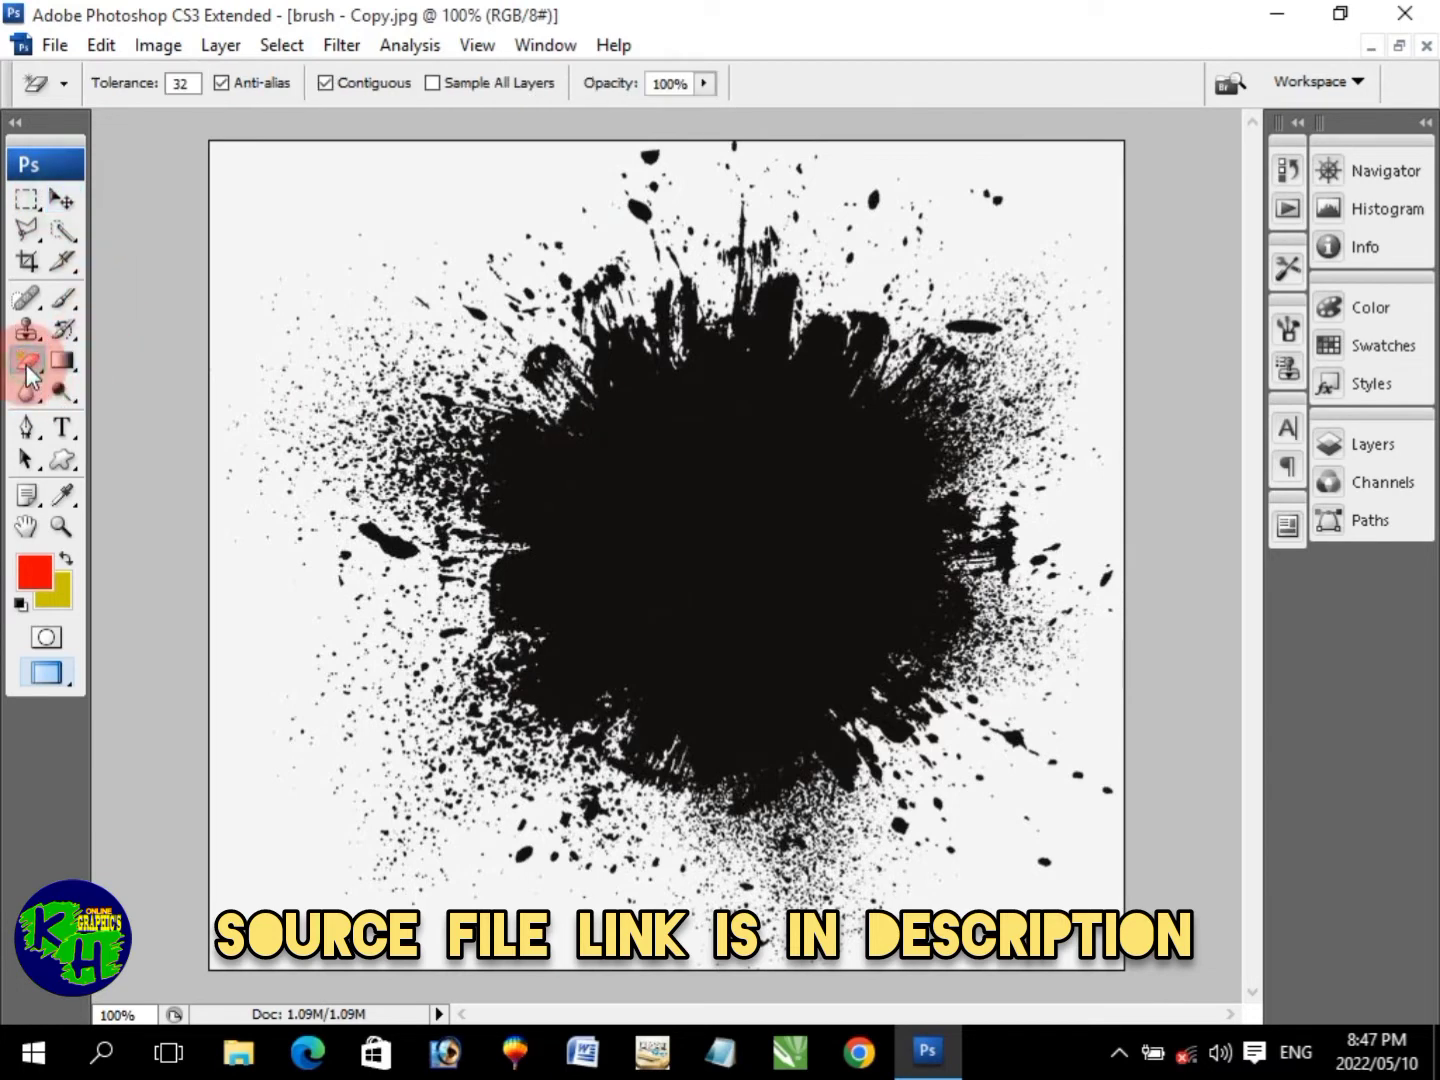
left_click(242, 189)
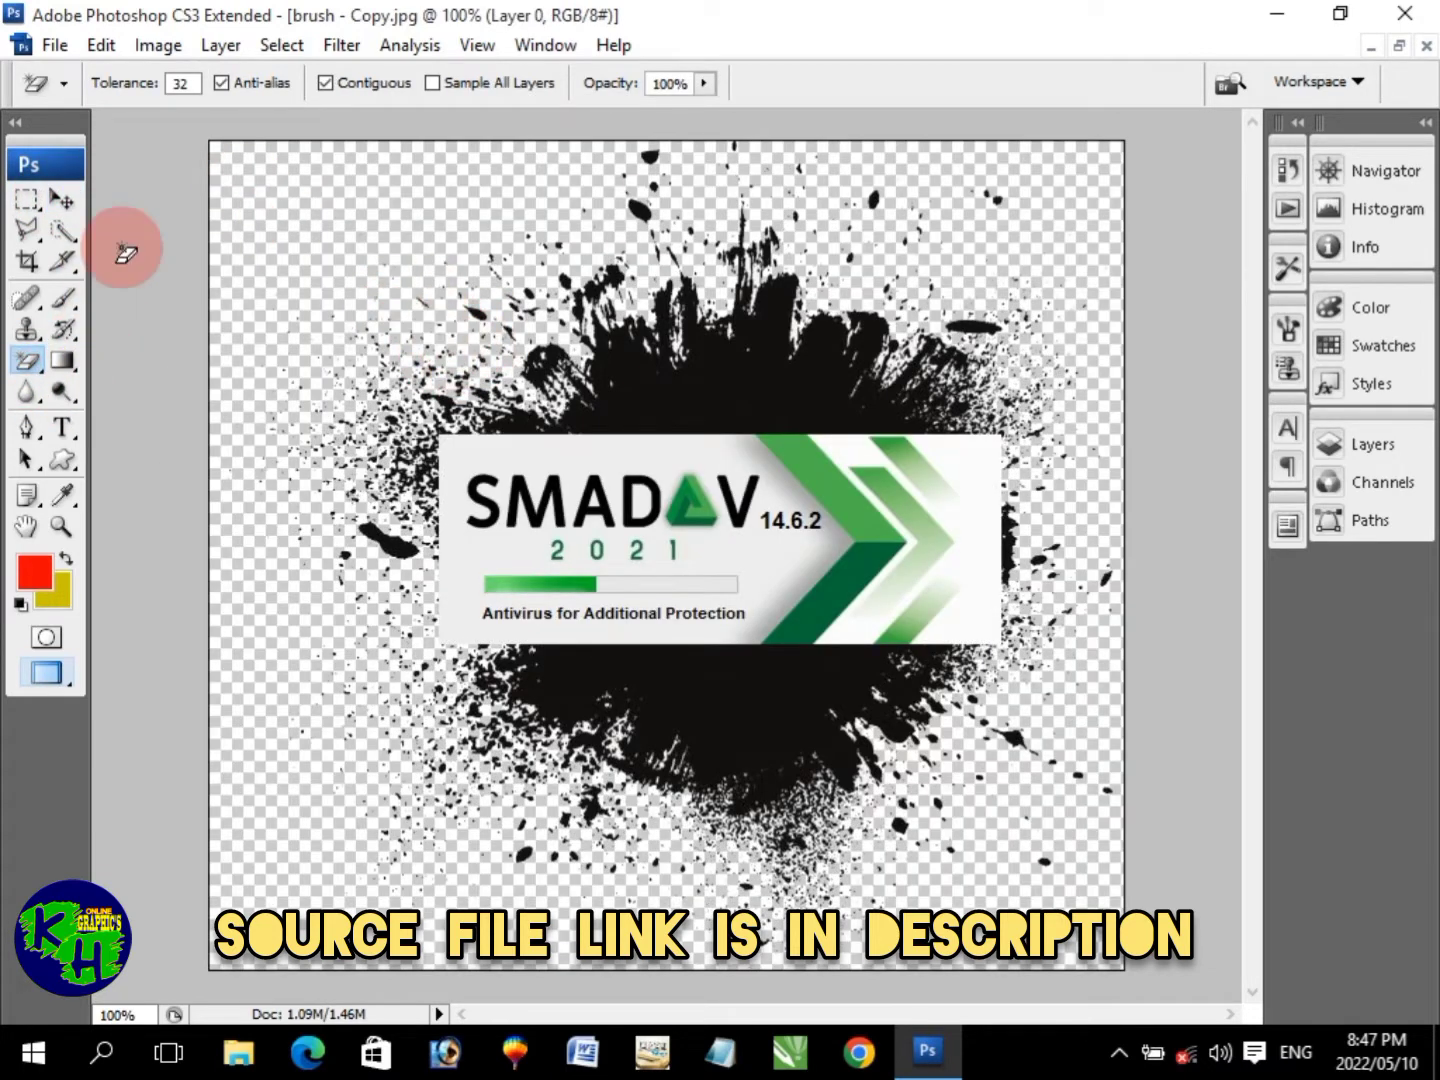
left_click(66, 202)
mouse_move(514, 460)
left_mouse_down()
mouse_move(616, 516)
mouse_move(638, 463)
left_mouse_up()
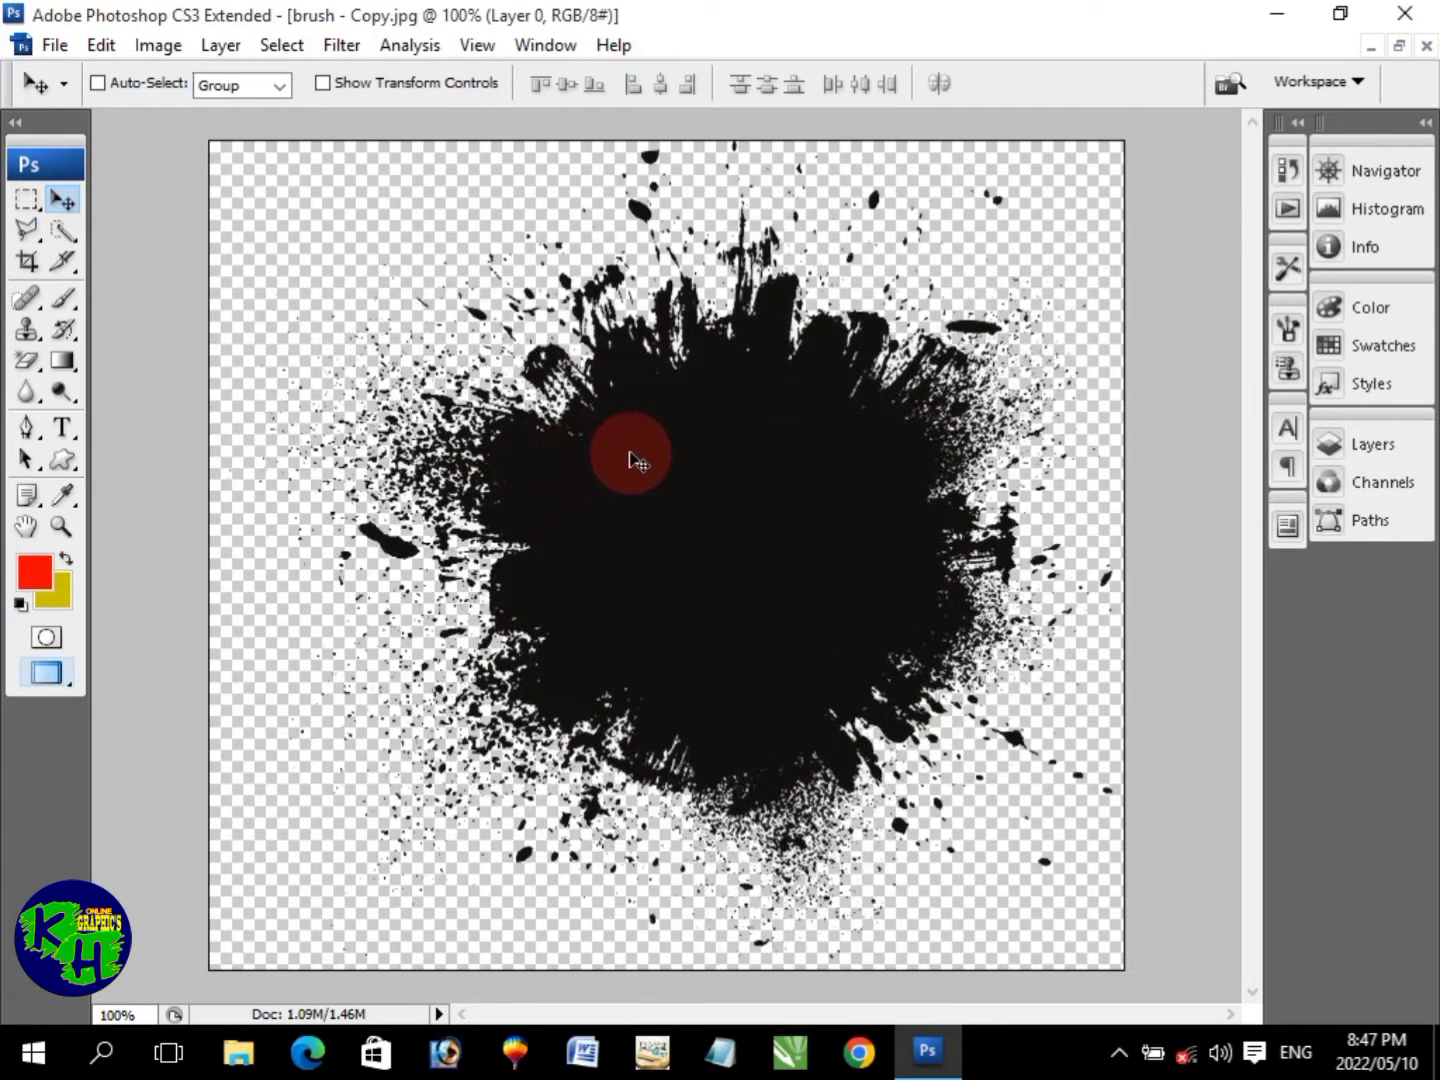
Define the splatter as brush preset 'brush - Copy.jpg', then close the image
left_click(101, 50)
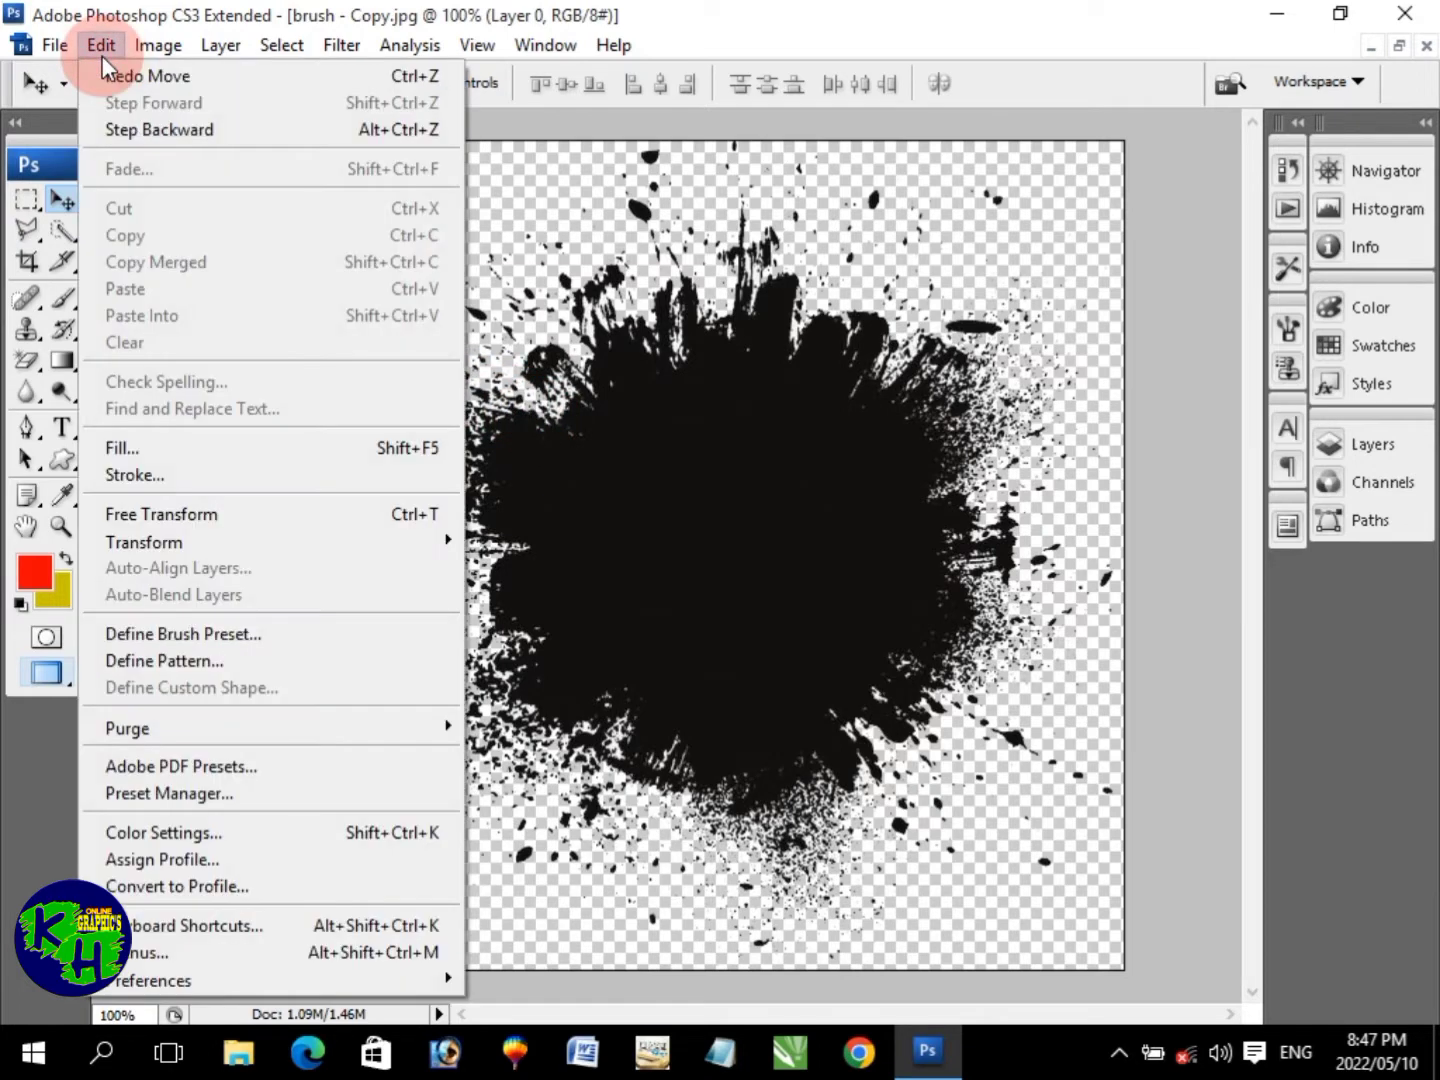
left_click(252, 642)
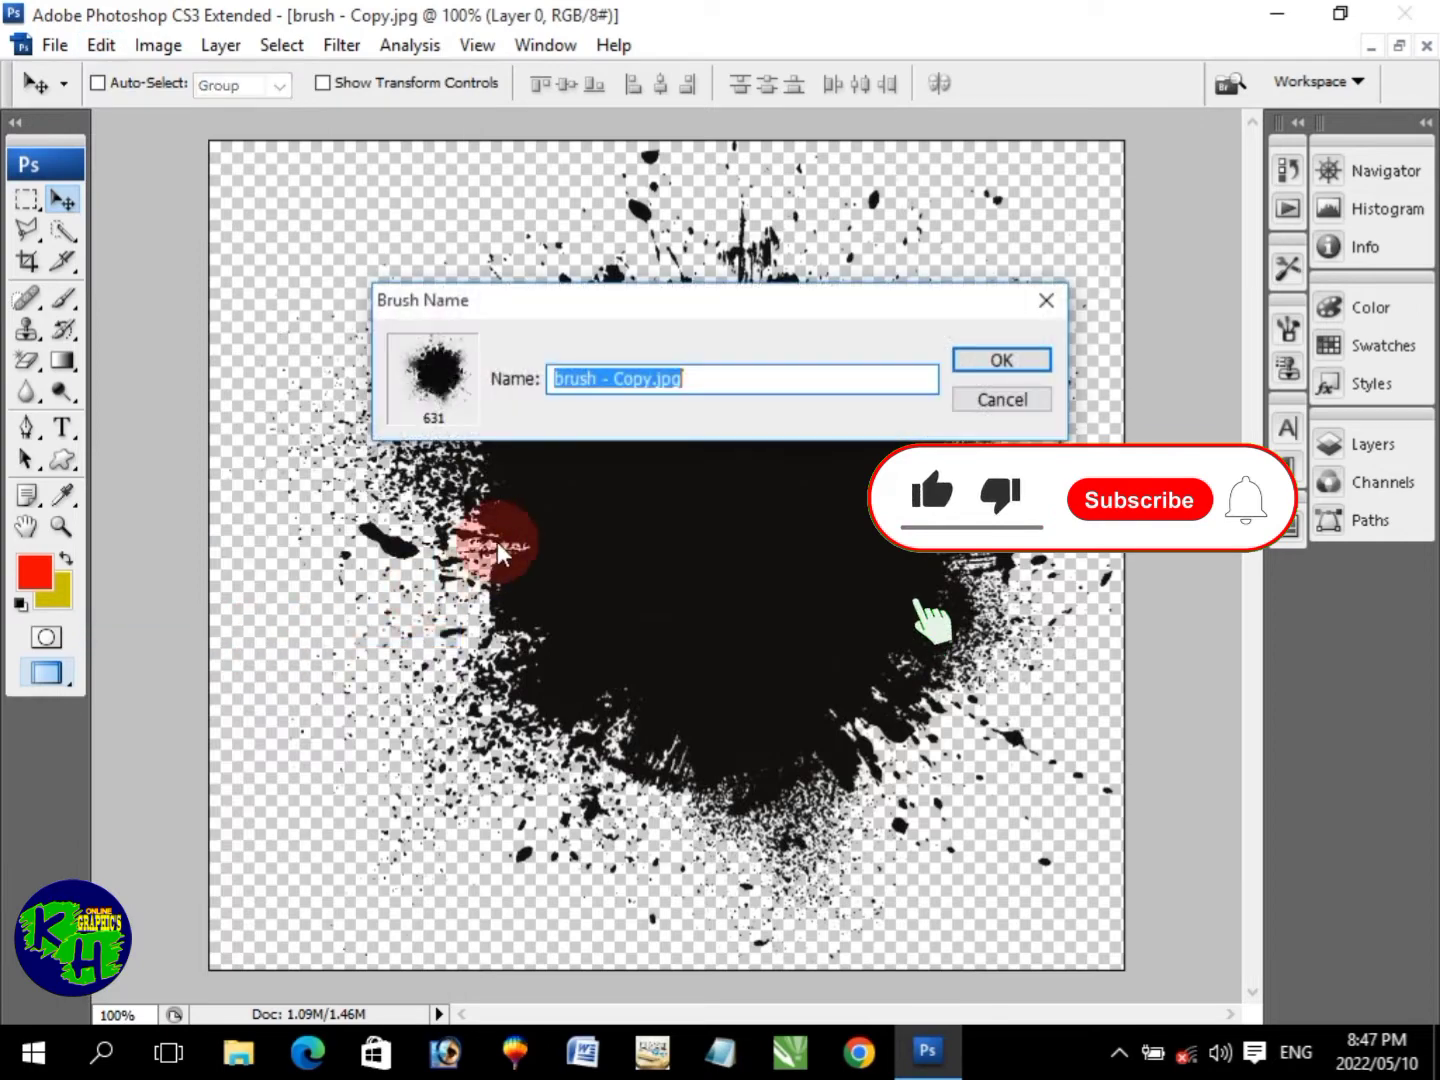
left_click(988, 362)
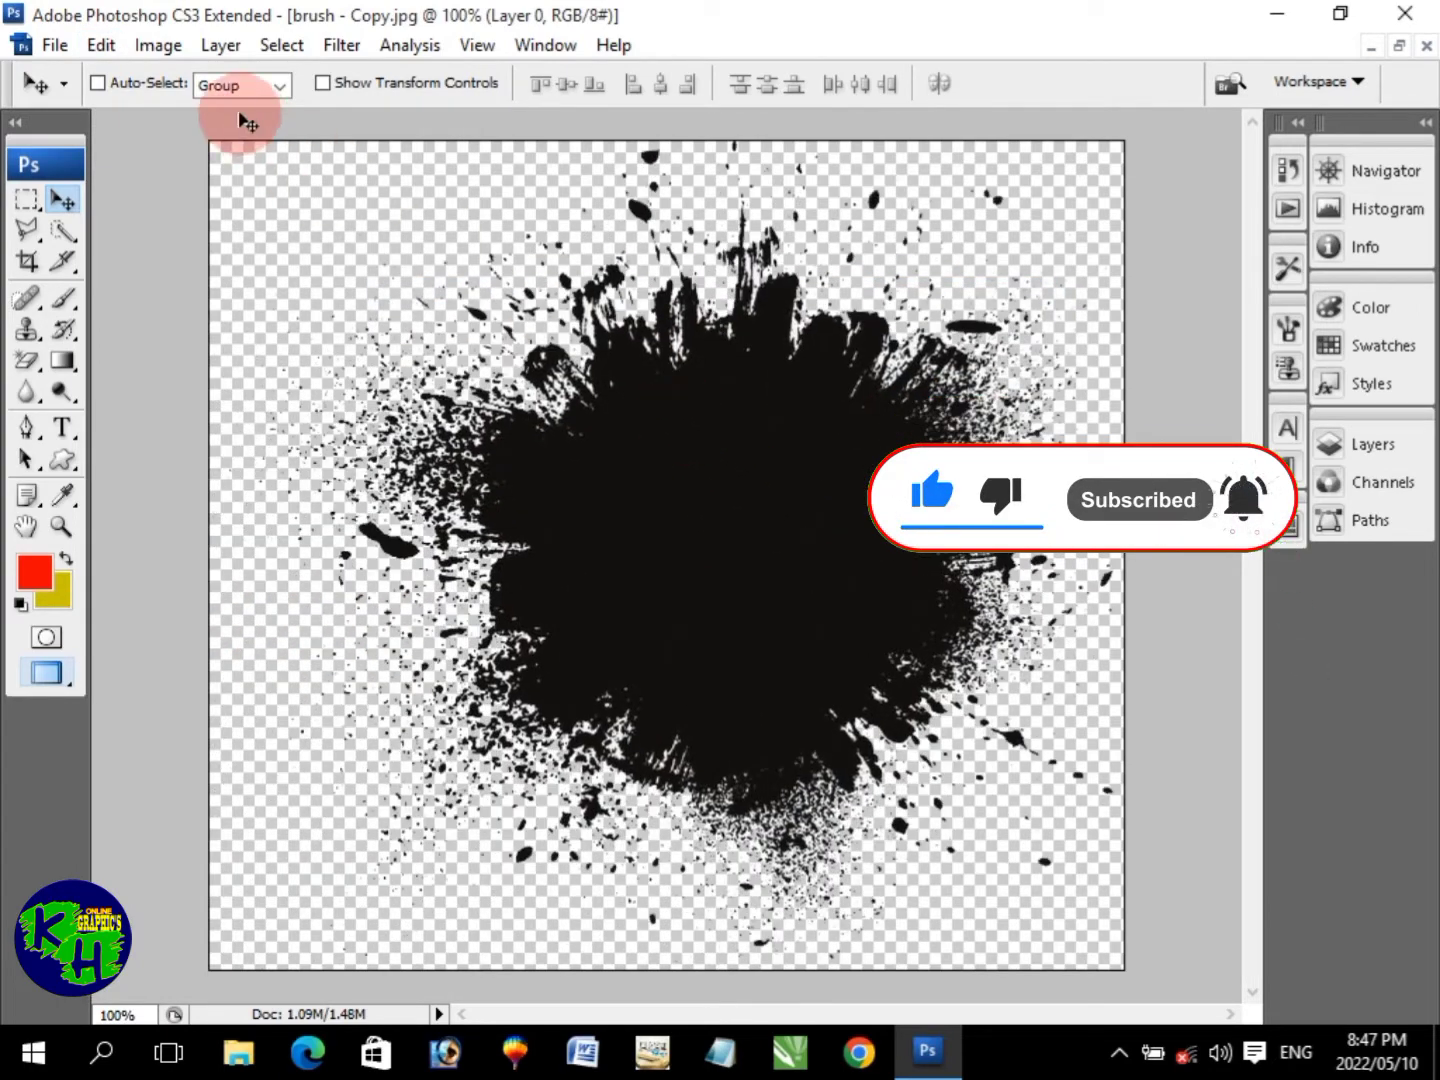
left_click(1427, 48)
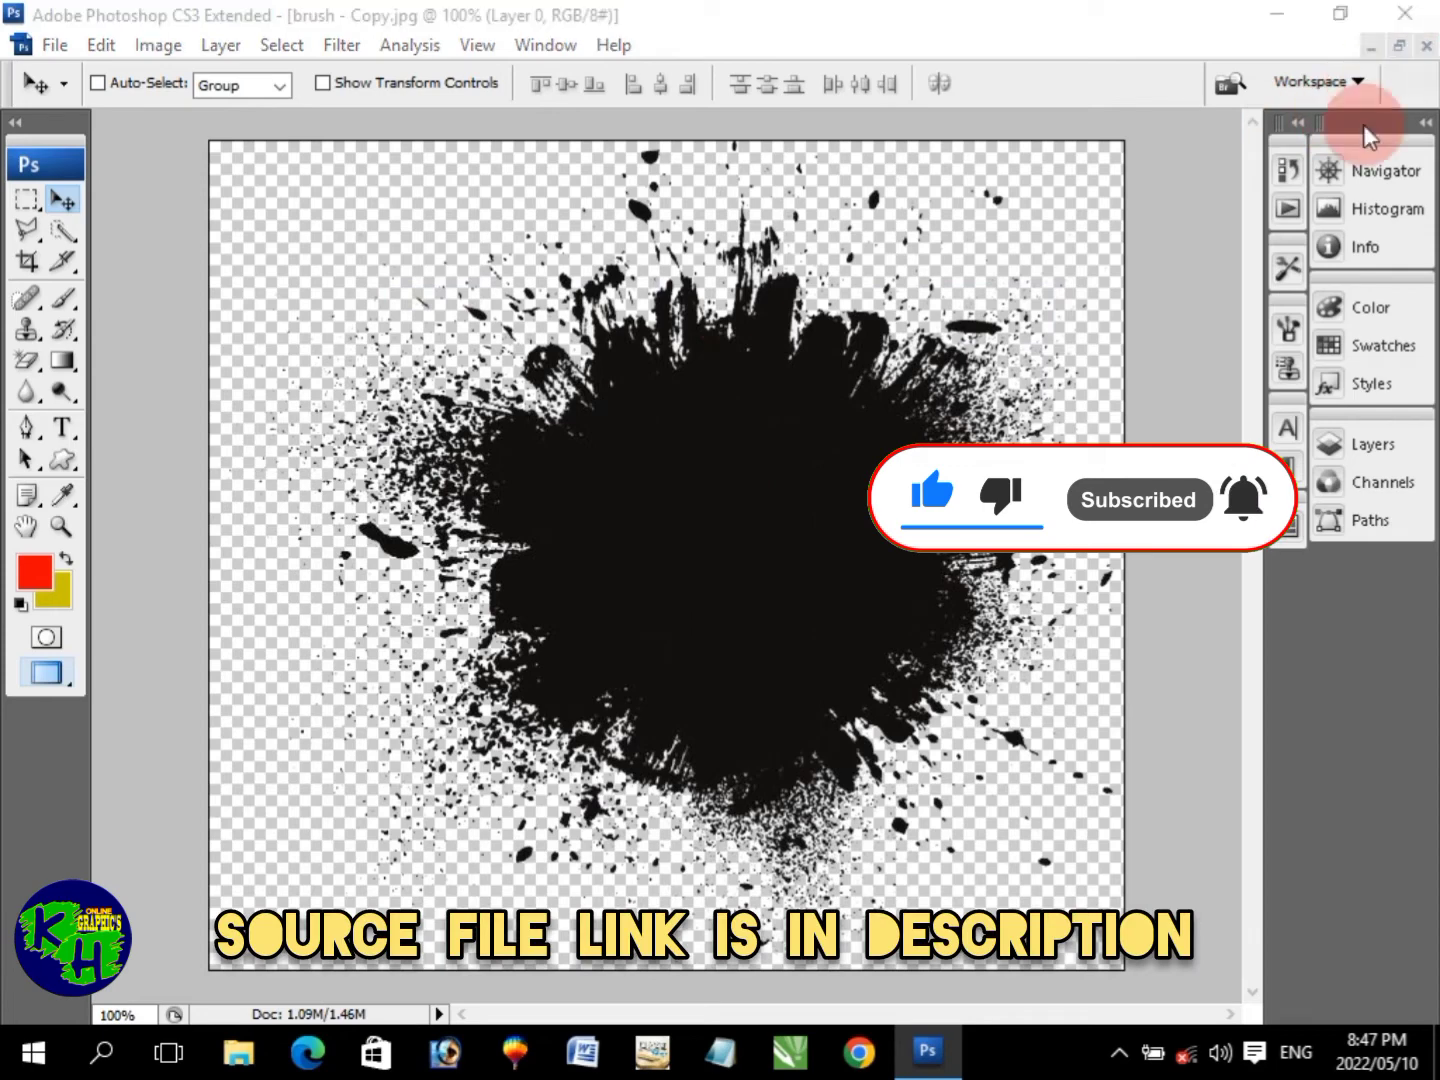
Discard the splatter image and create a 15-inch, 300 pixels/cm white canvas
left_click(743, 425)
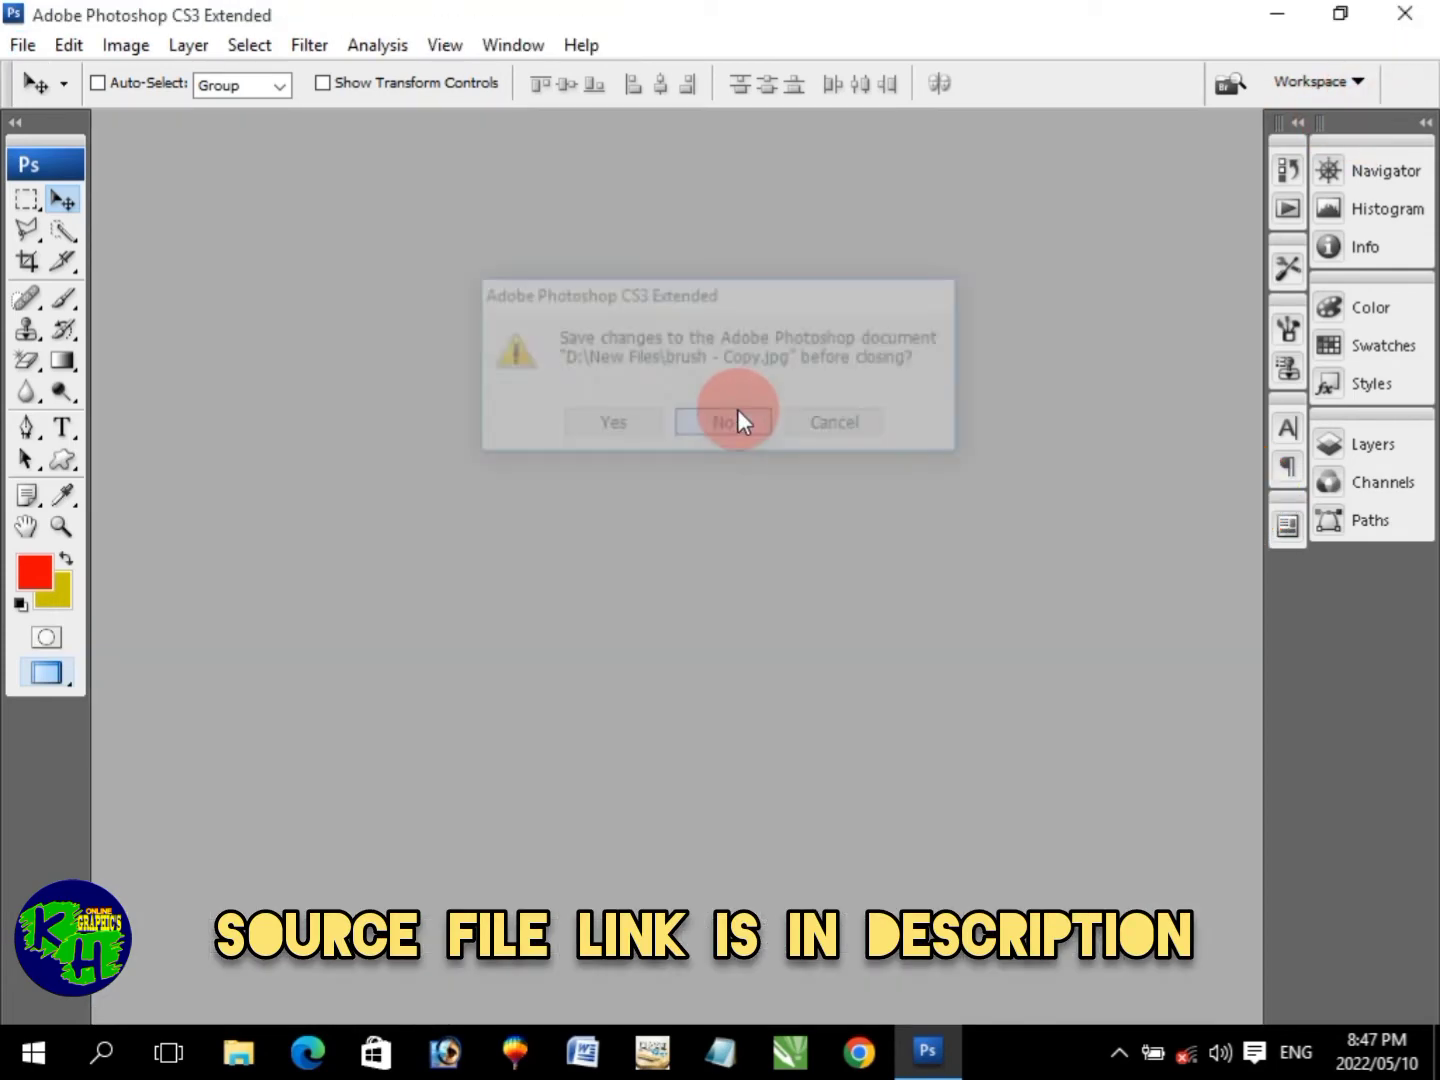
key("ctrl+n")
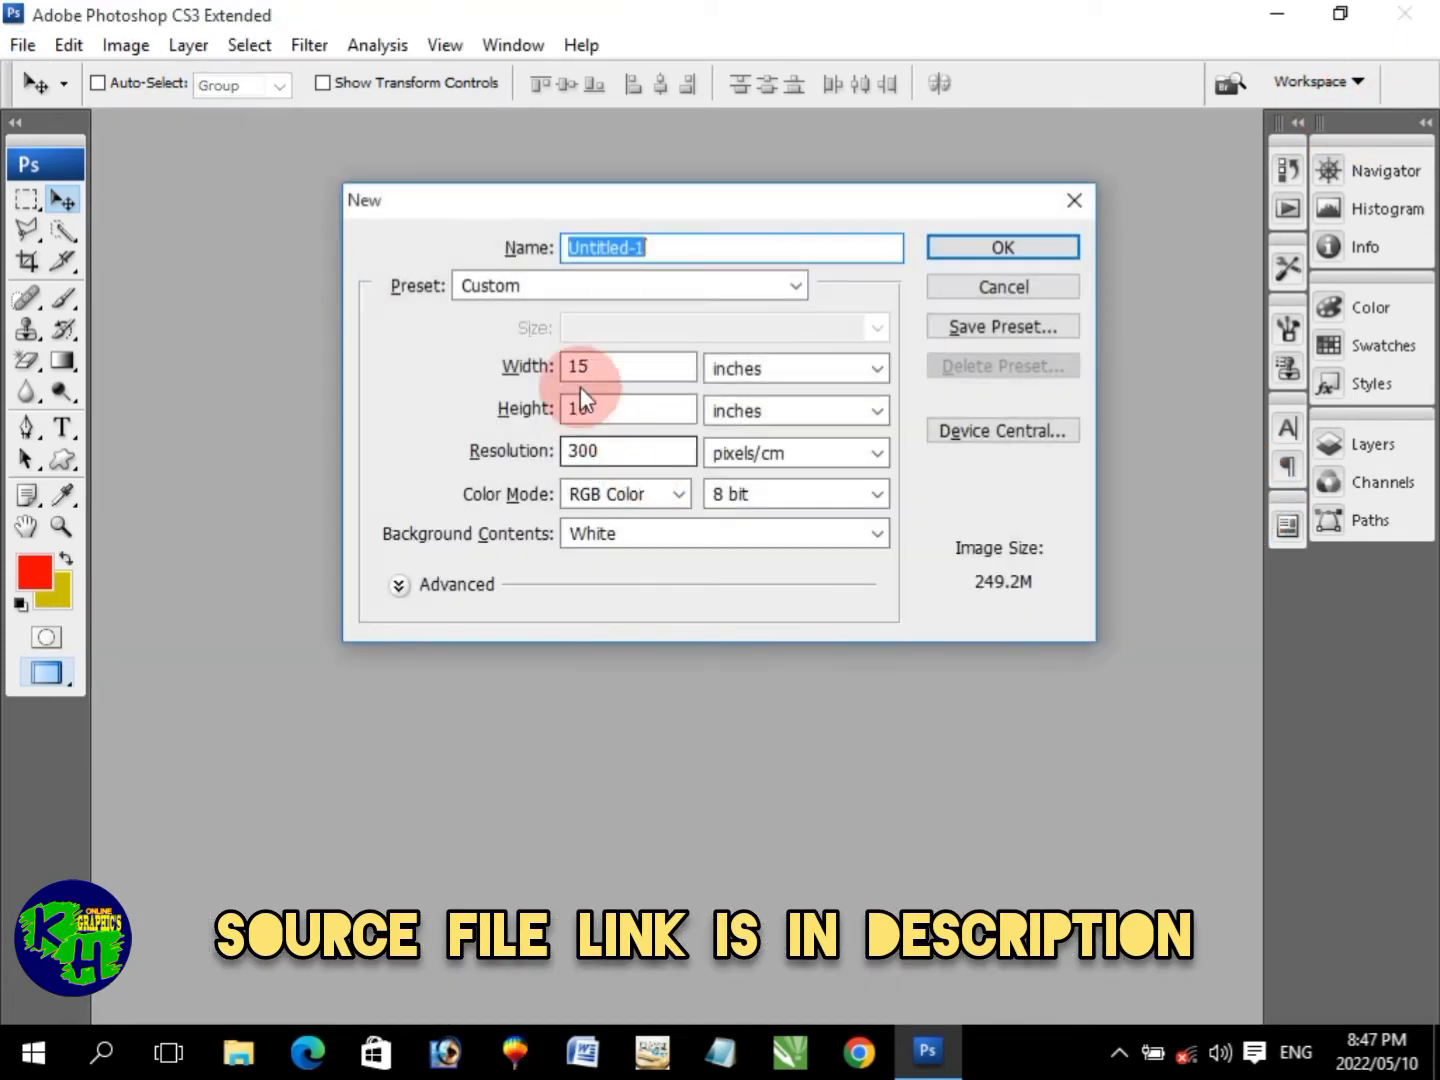
left_click(1022, 256)
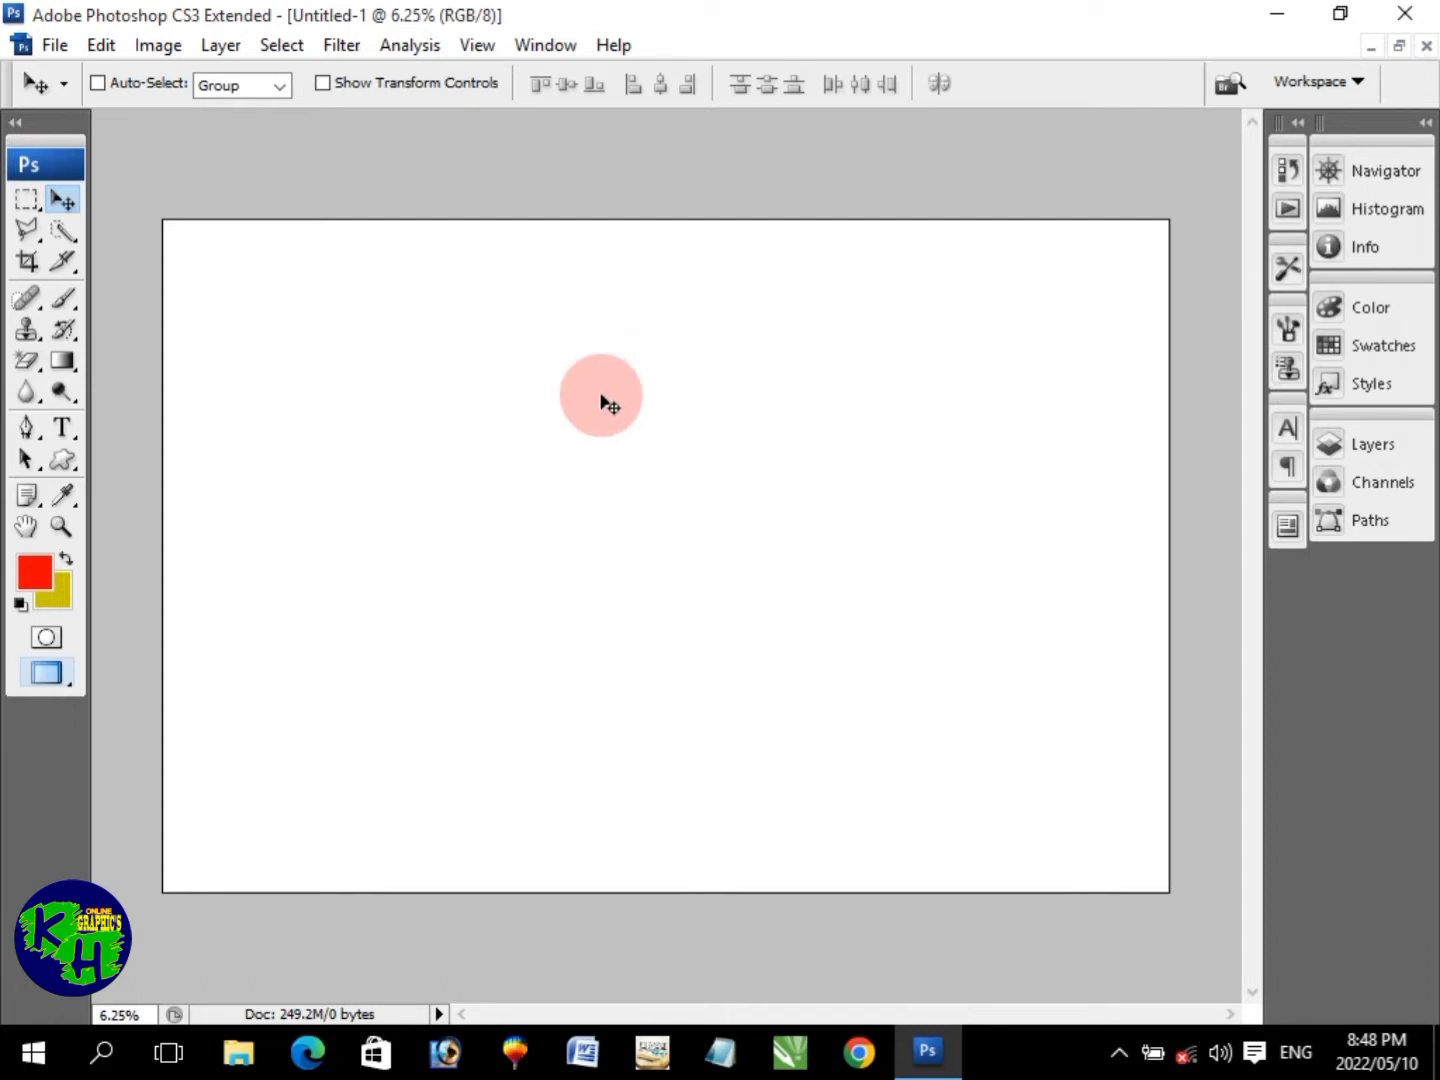
Set up the Brush tool with the 631 splatter preset at 2500 px, undoing a test stamp
left_click(59, 296)
left_click(185, 88)
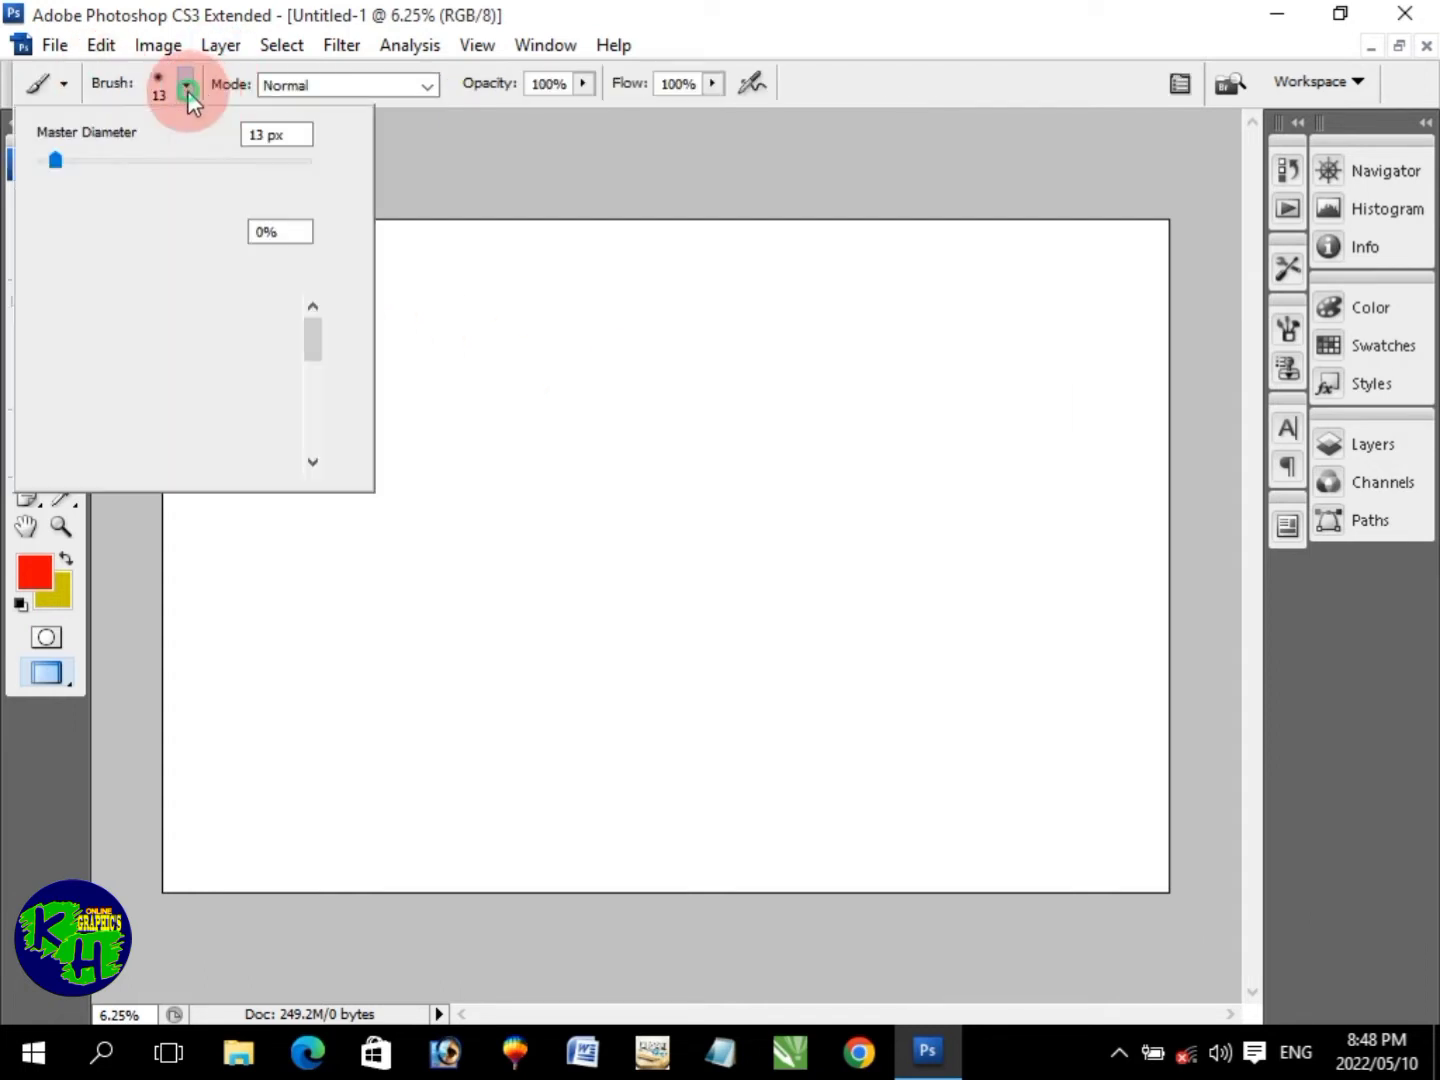
left_click(319, 401)
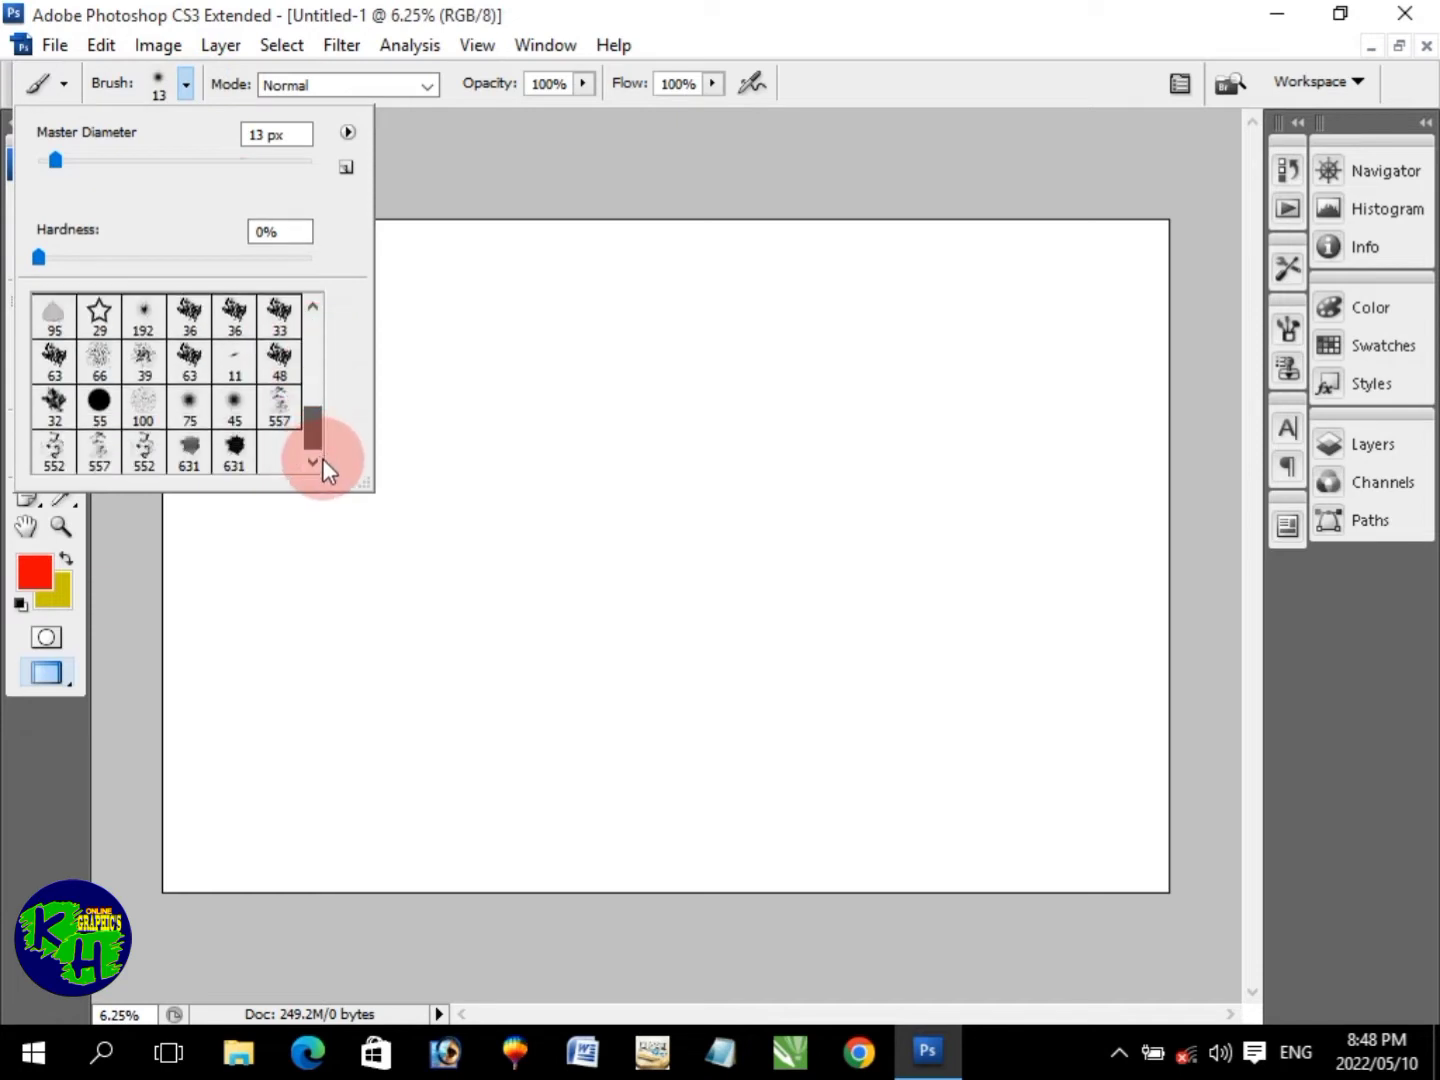
left_click(236, 462)
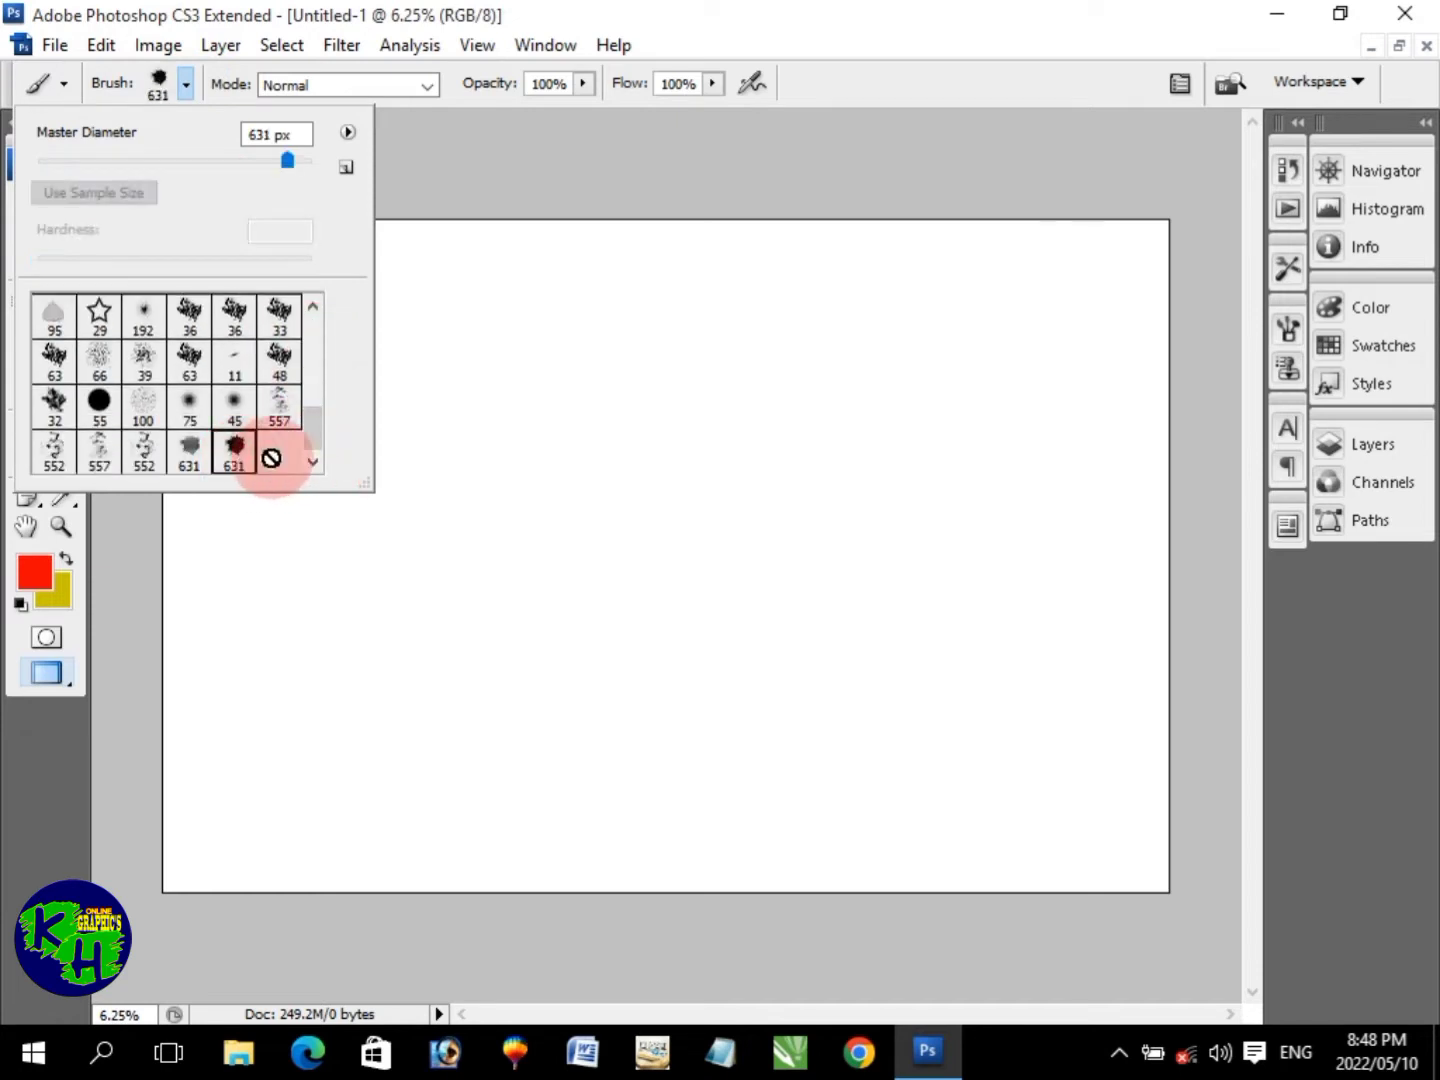
left_click(184, 87)
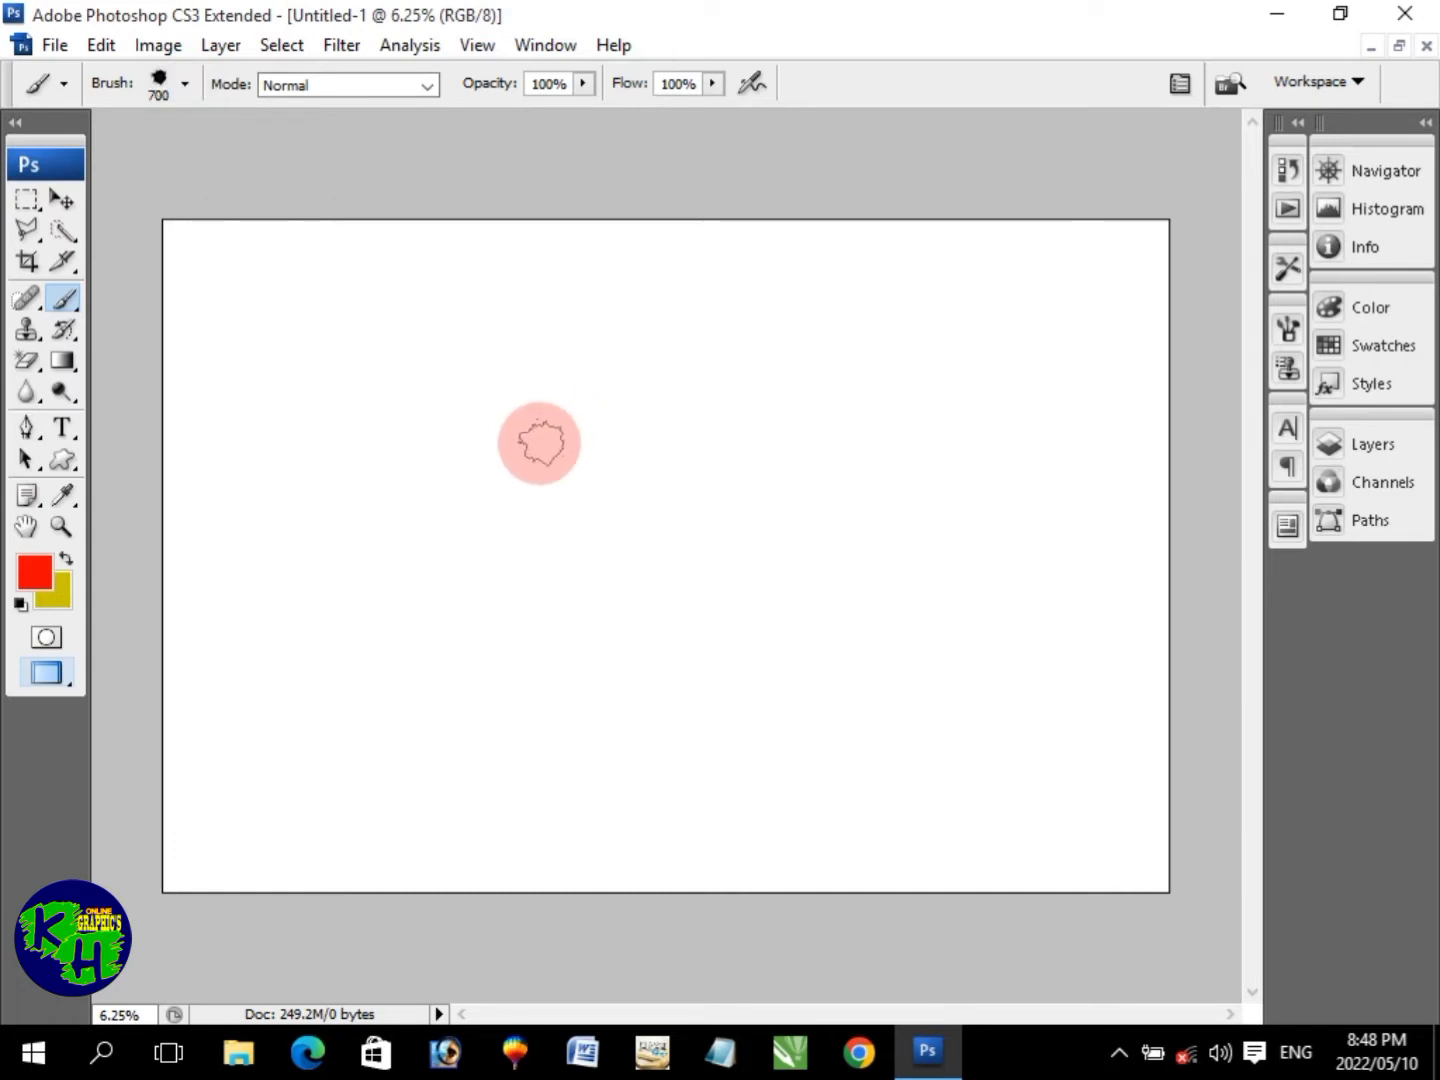
key("bracketright")
key("bracketright")
key("bracketright")
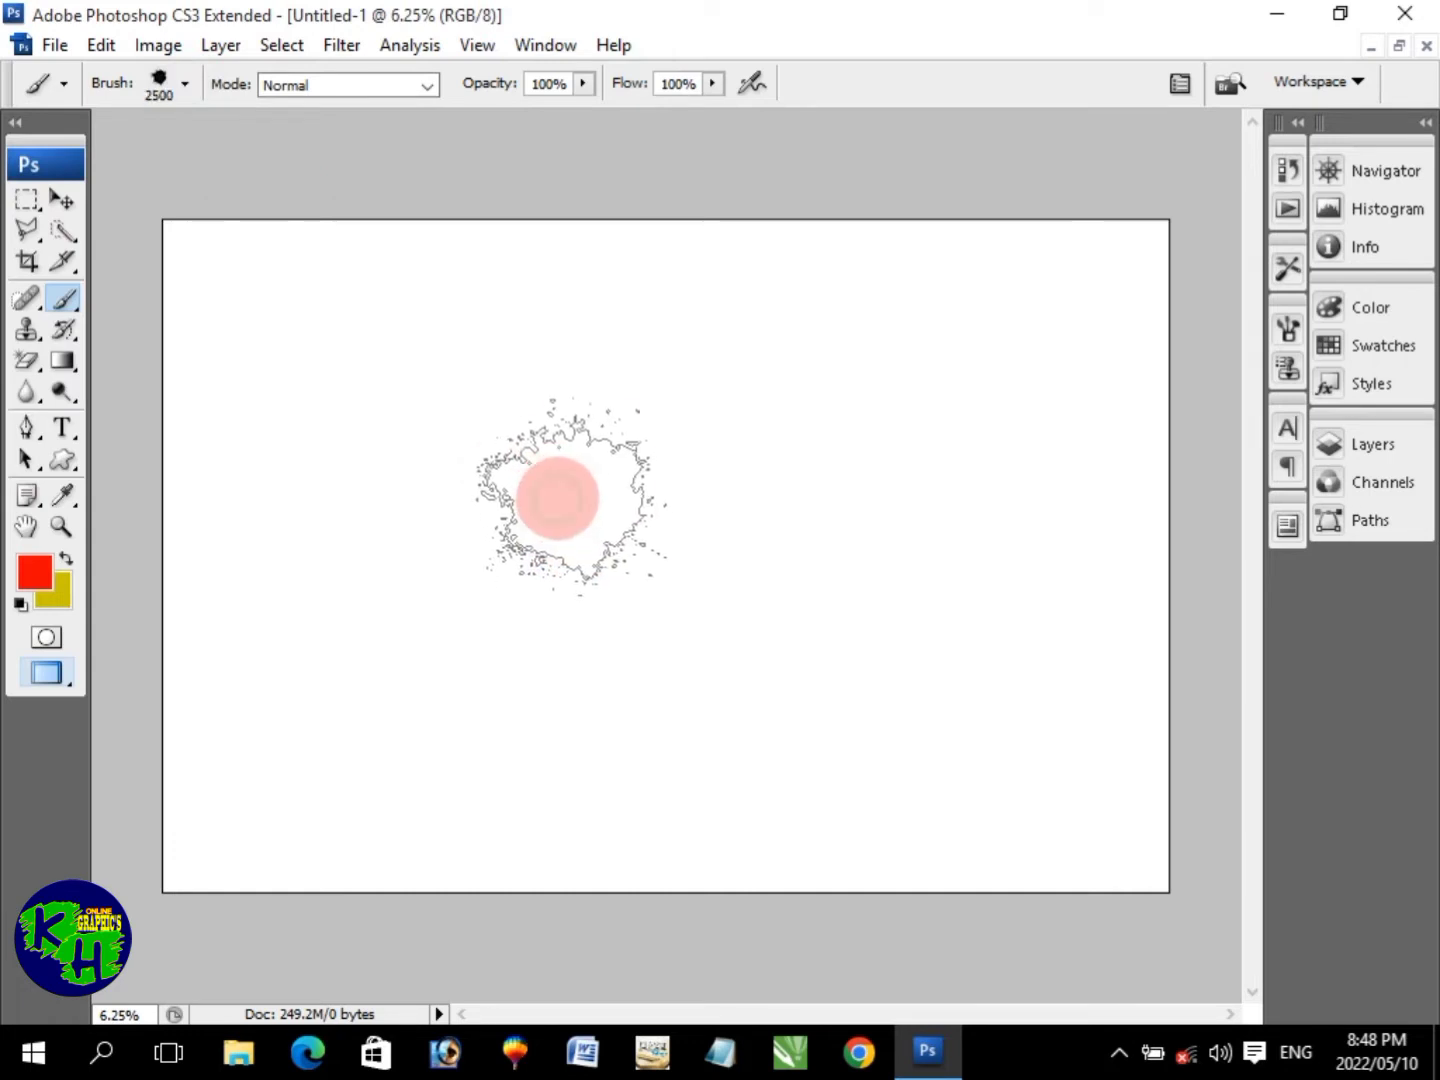
left_click(564, 495)
key("ctrl+z")
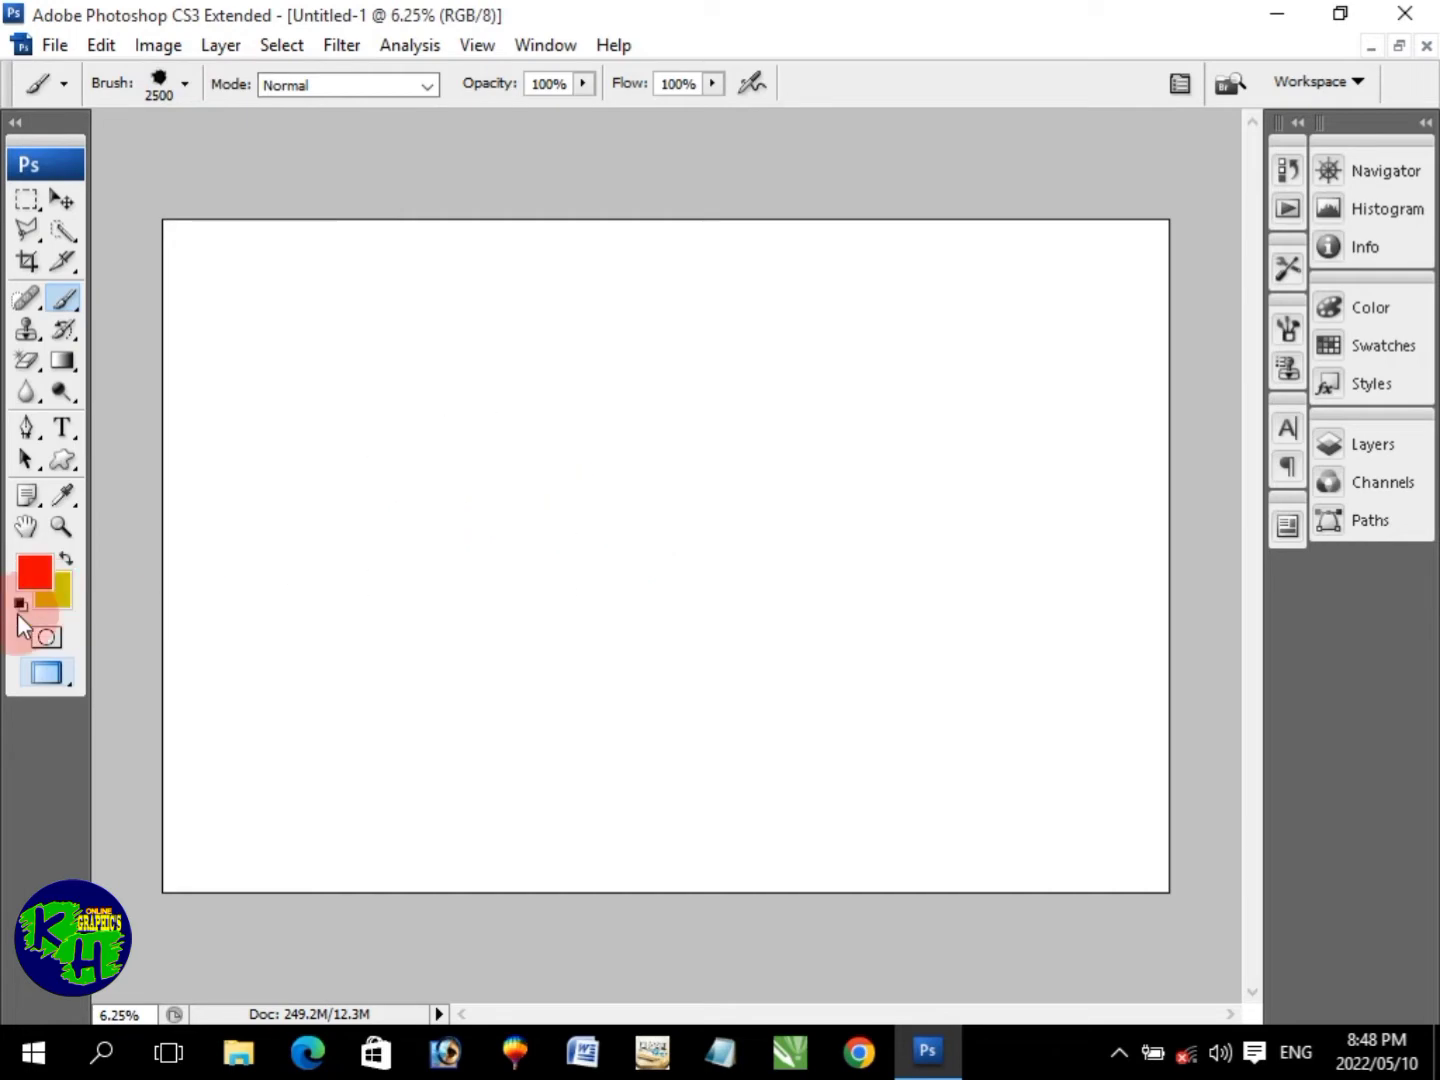
Make black the foreground, convert Background to Layer 0, add Layer 1, and stamp the splatter centrally
left_click(34, 571)
left_click(659, 614)
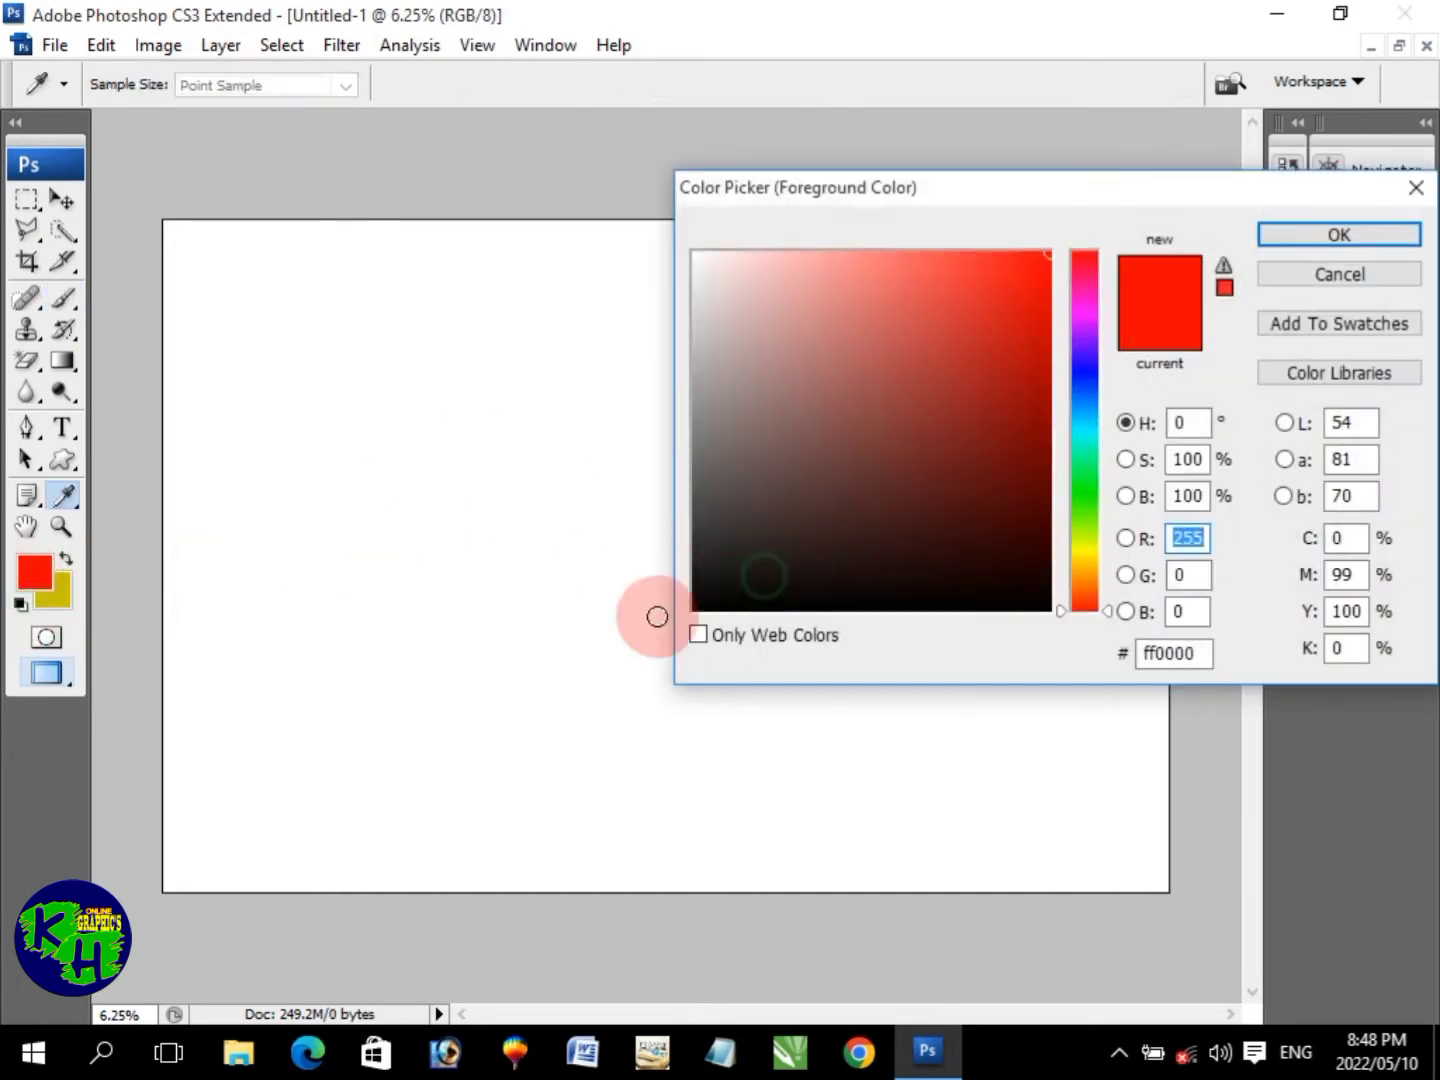
left_click(1366, 236)
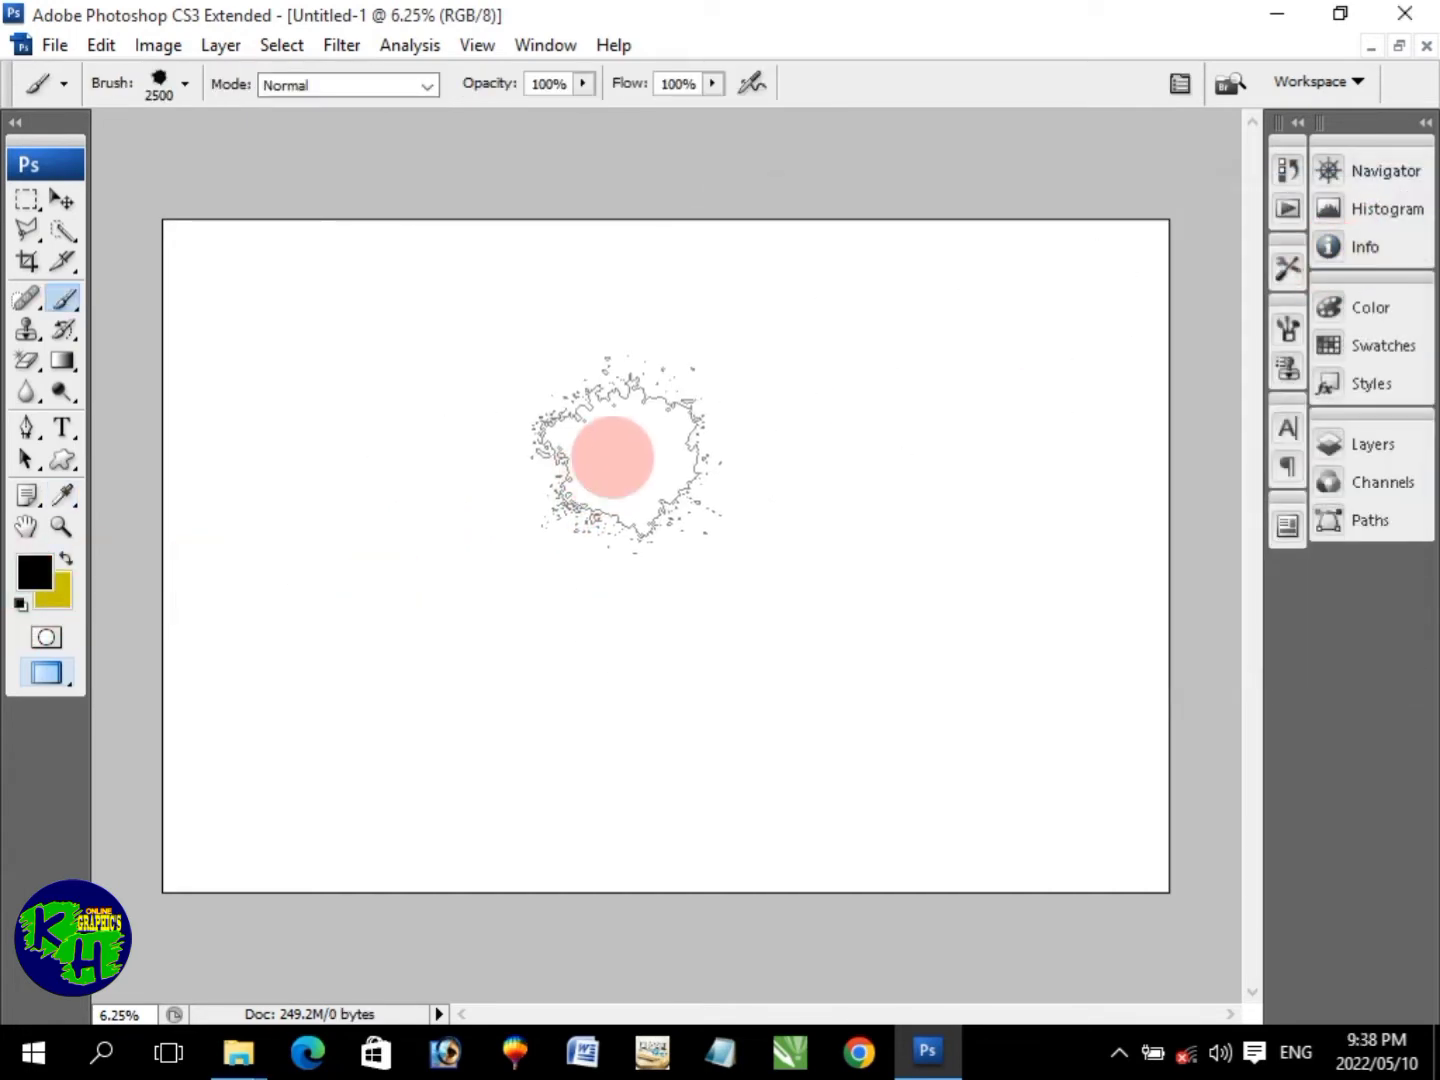
left_click(1373, 446)
double_click(1250, 558)
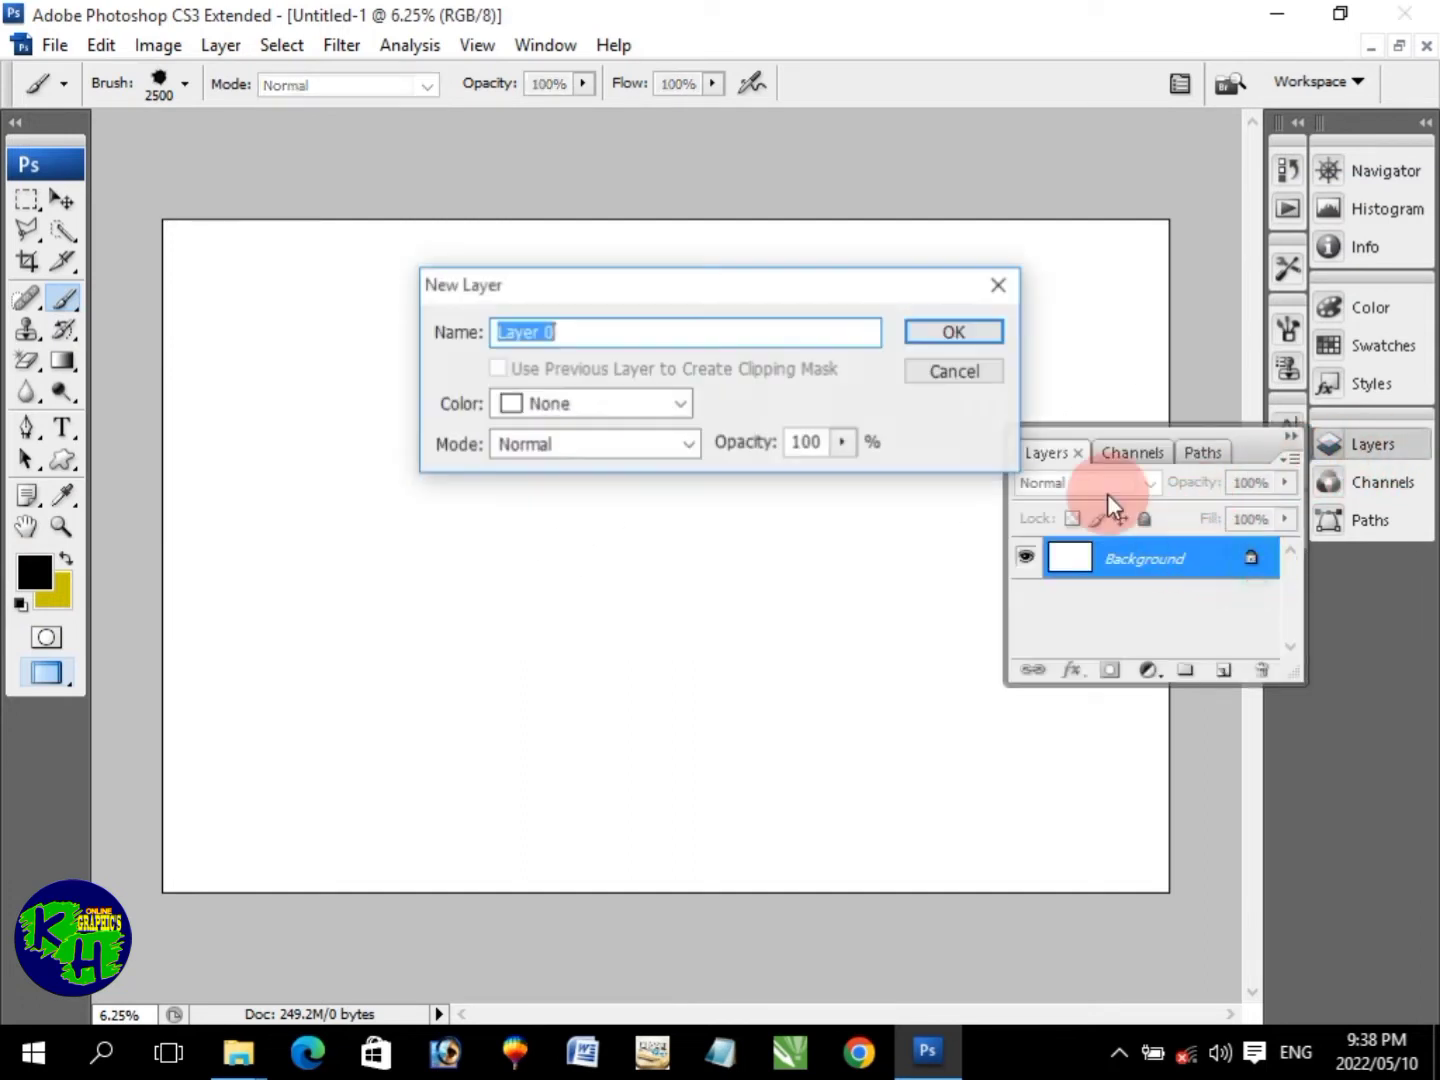
left_click(980, 336)
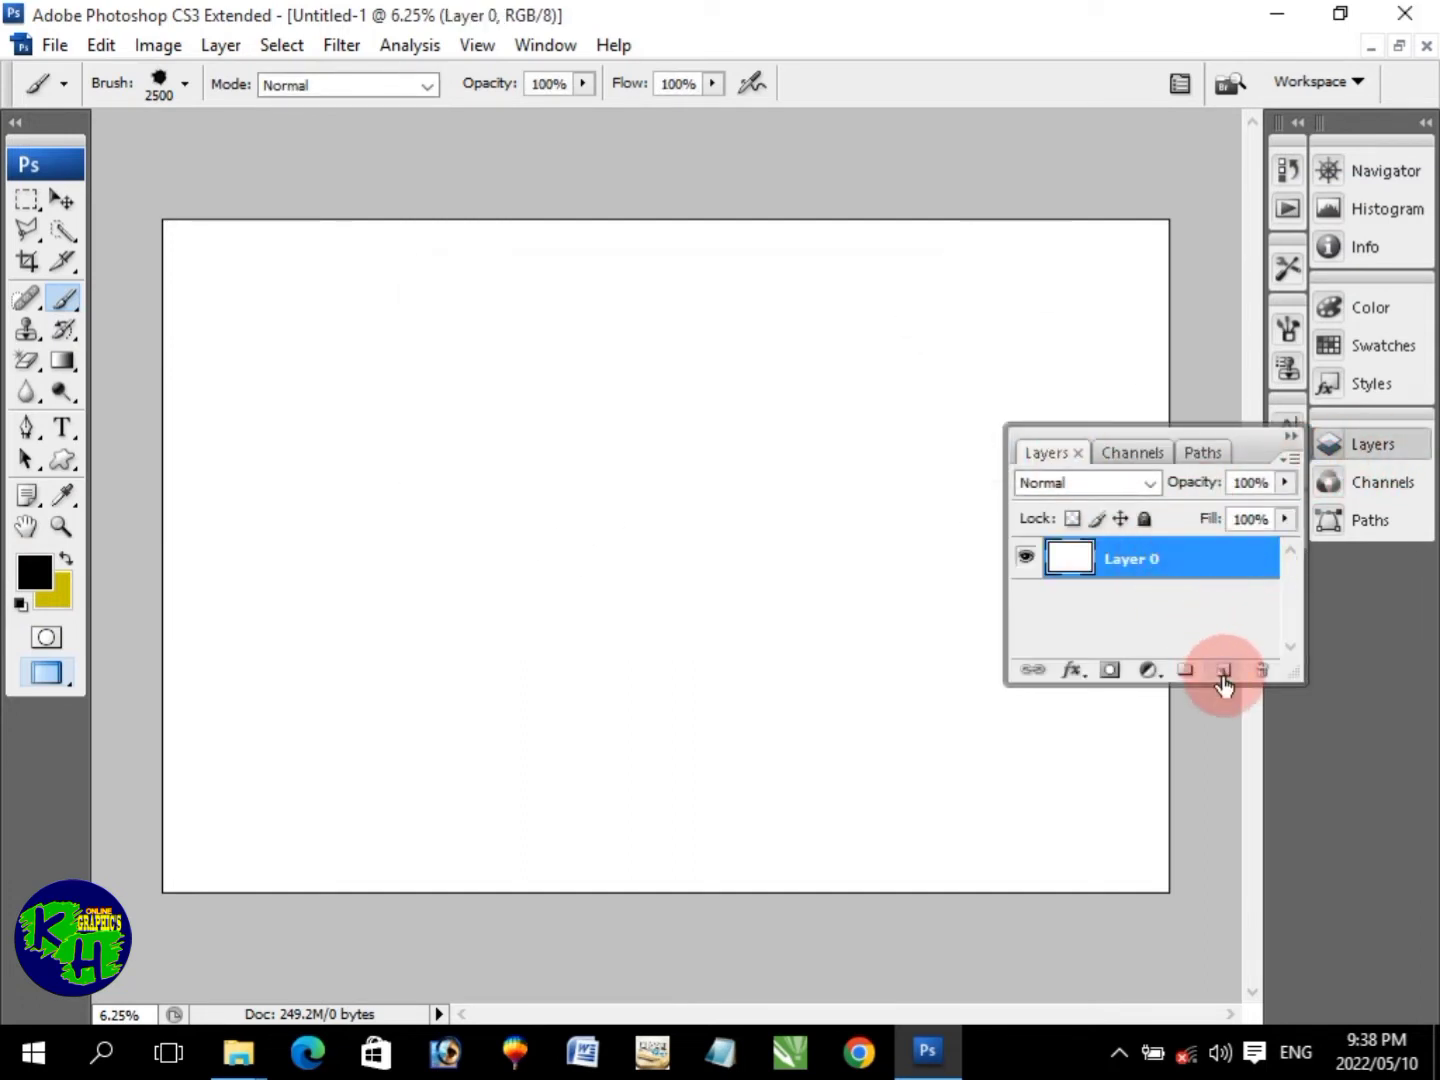
left_click(1202, 566)
left_click(1360, 455)
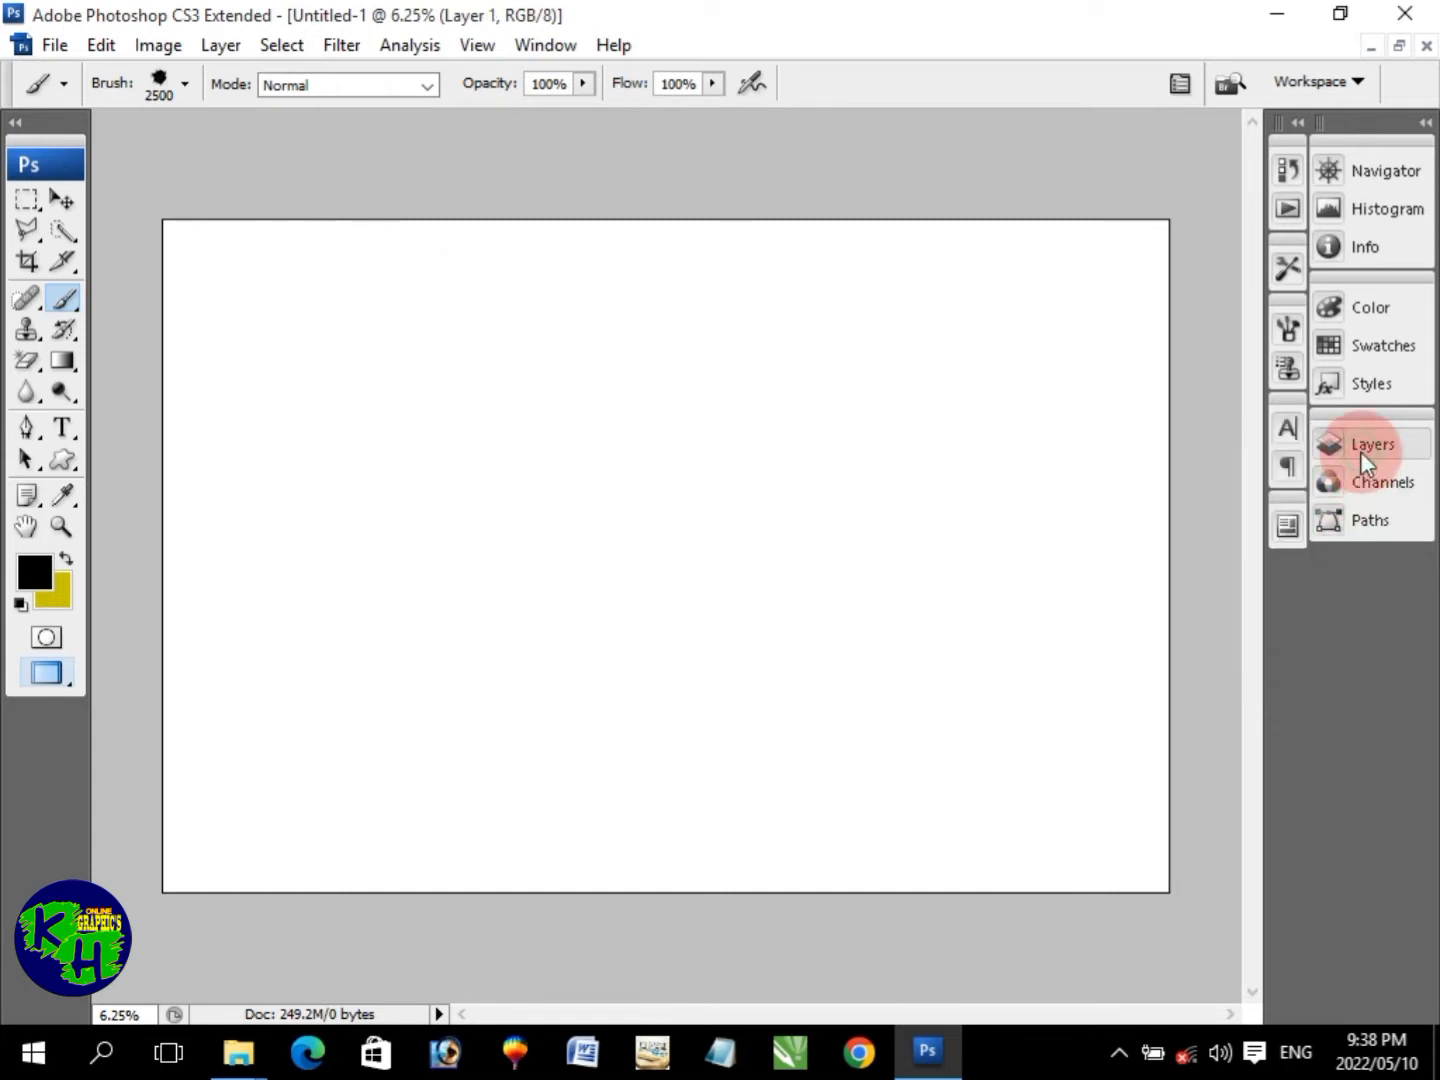
left_click_drag(665, 515, 671, 515)
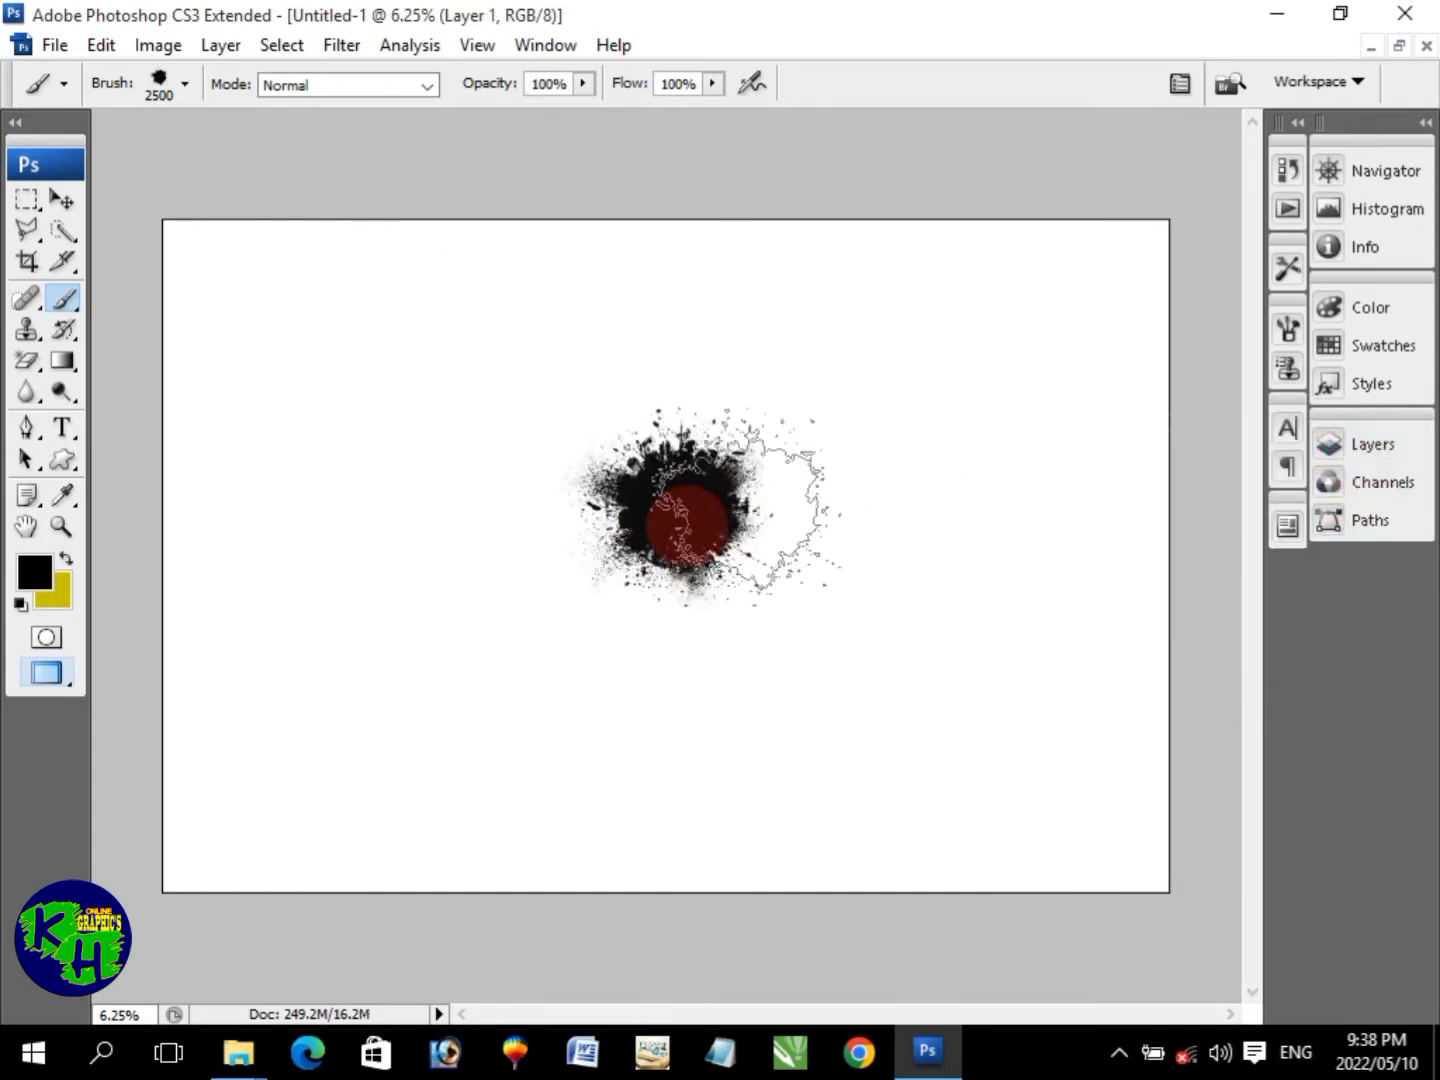
Move the splatter and scale it up about 182% with Free Transform, then reposition it
left_click(63, 199)
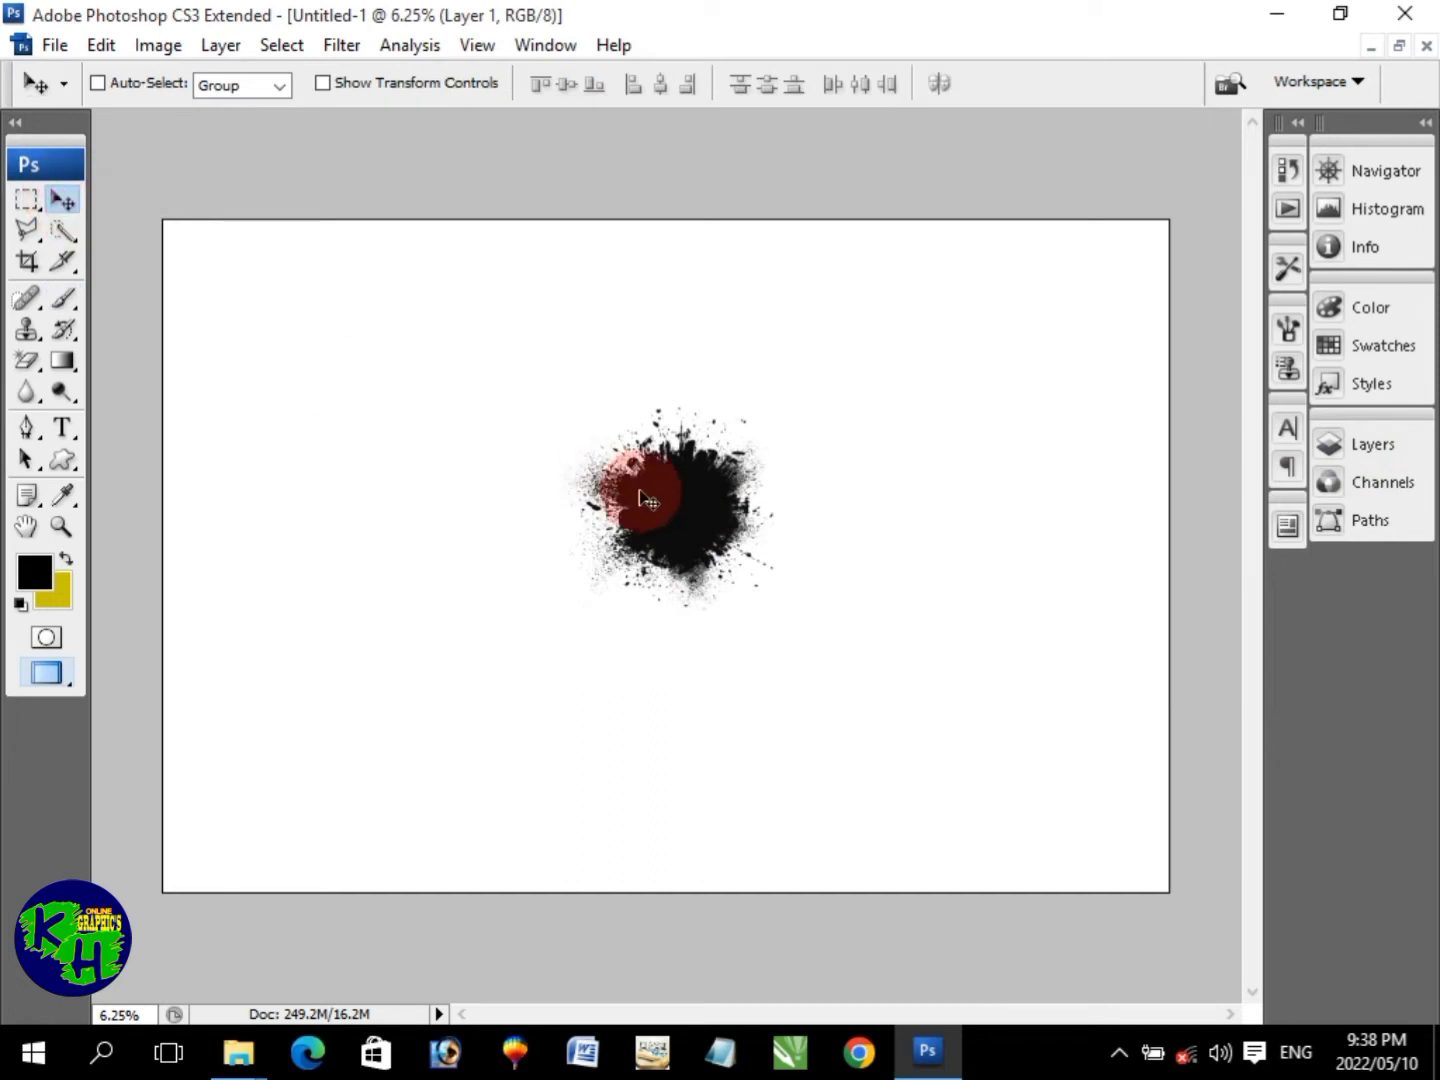
left_click_drag(640, 497, 632, 570)
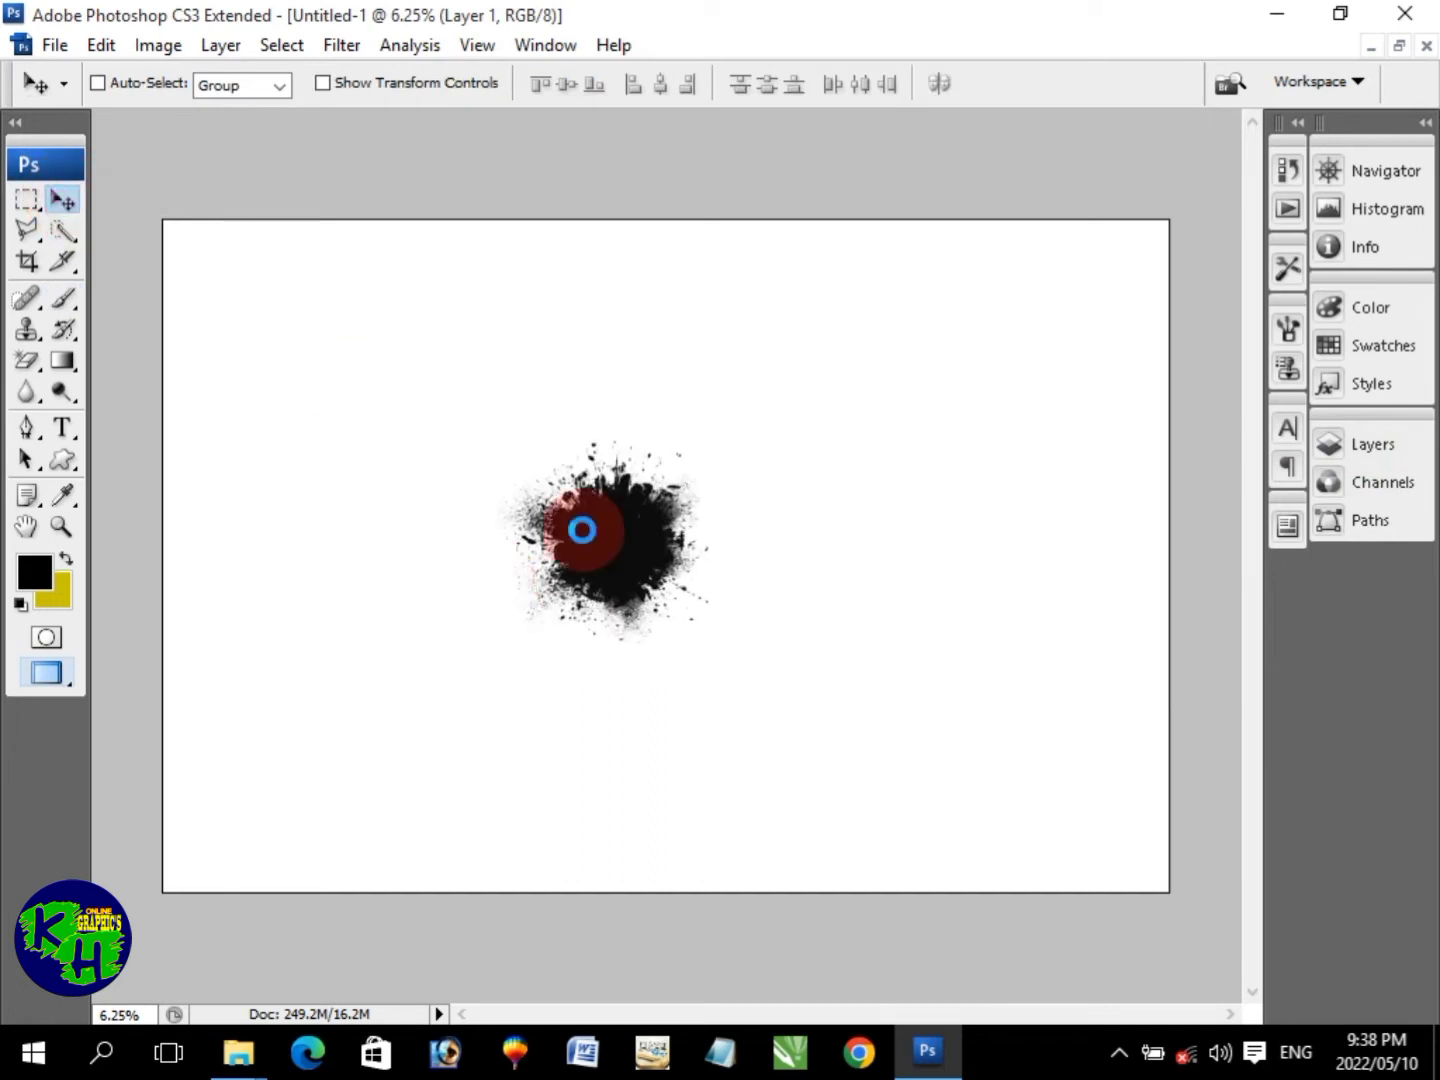
left_click(624, 563)
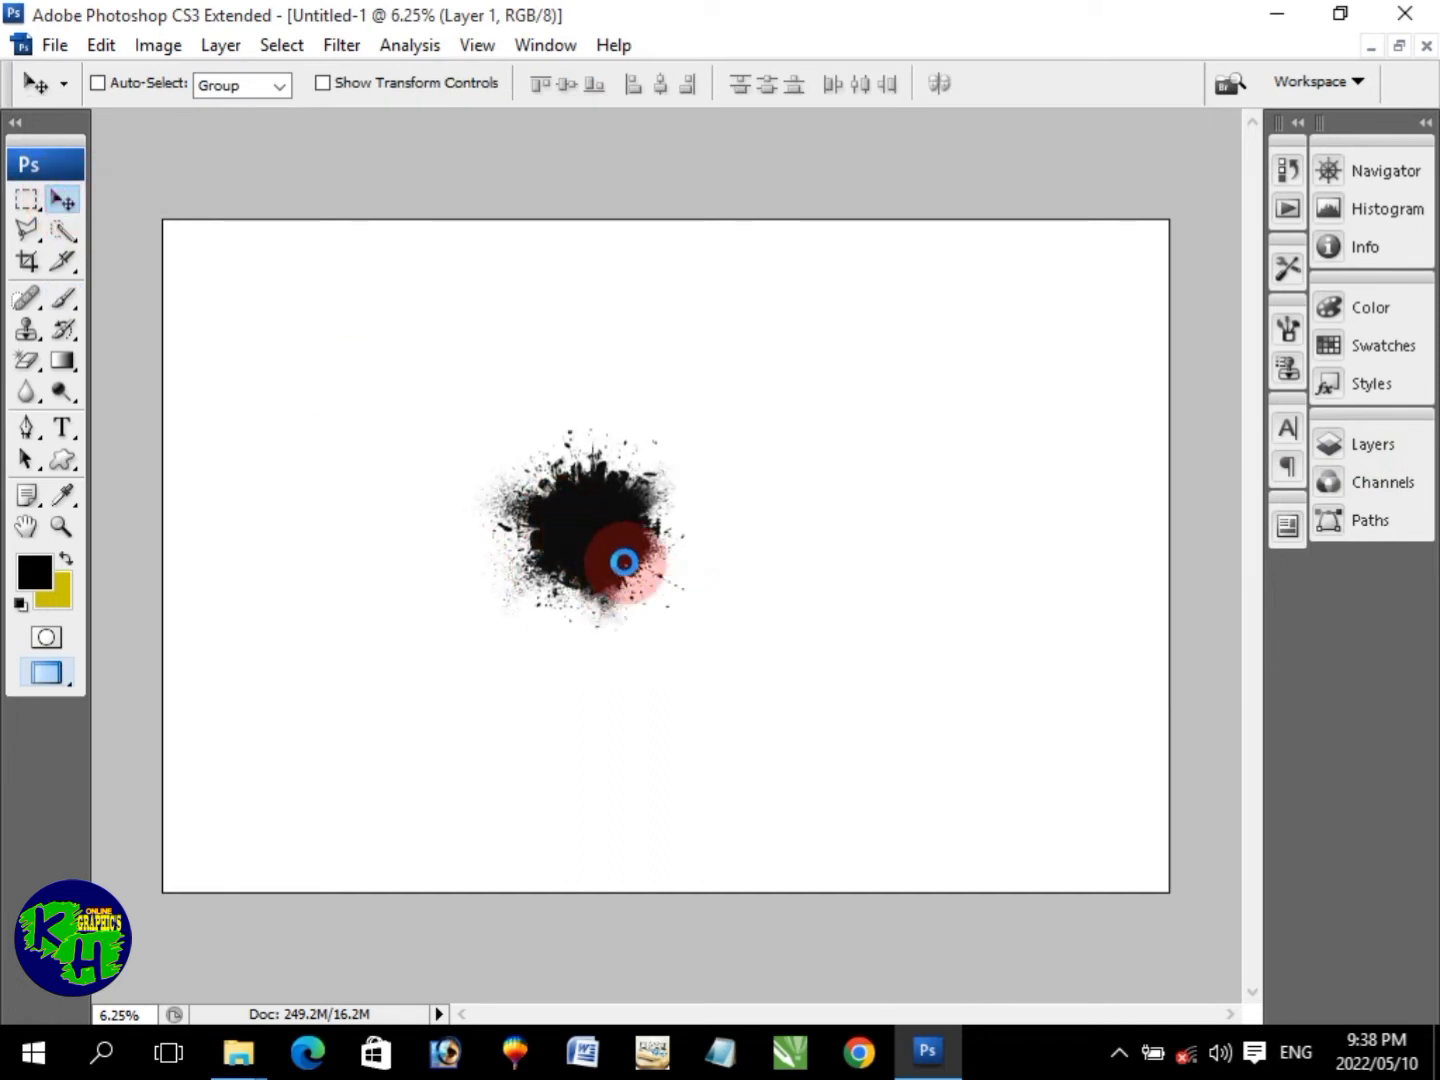
key("ctrl+t")
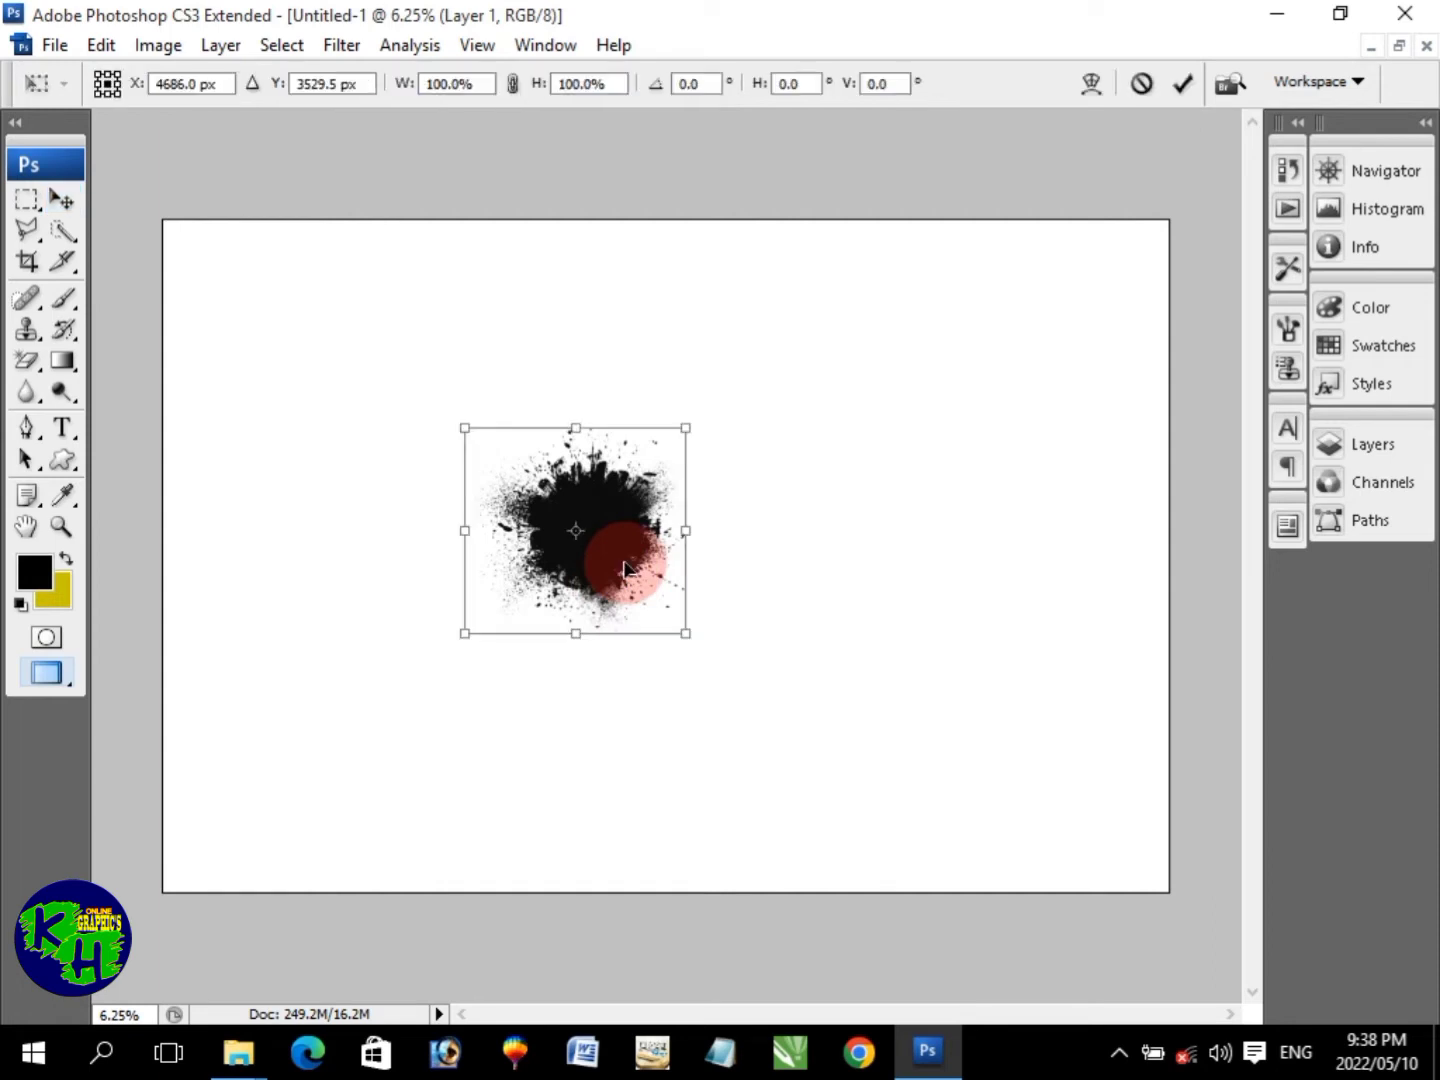
left_click_drag(693, 638, 867, 802)
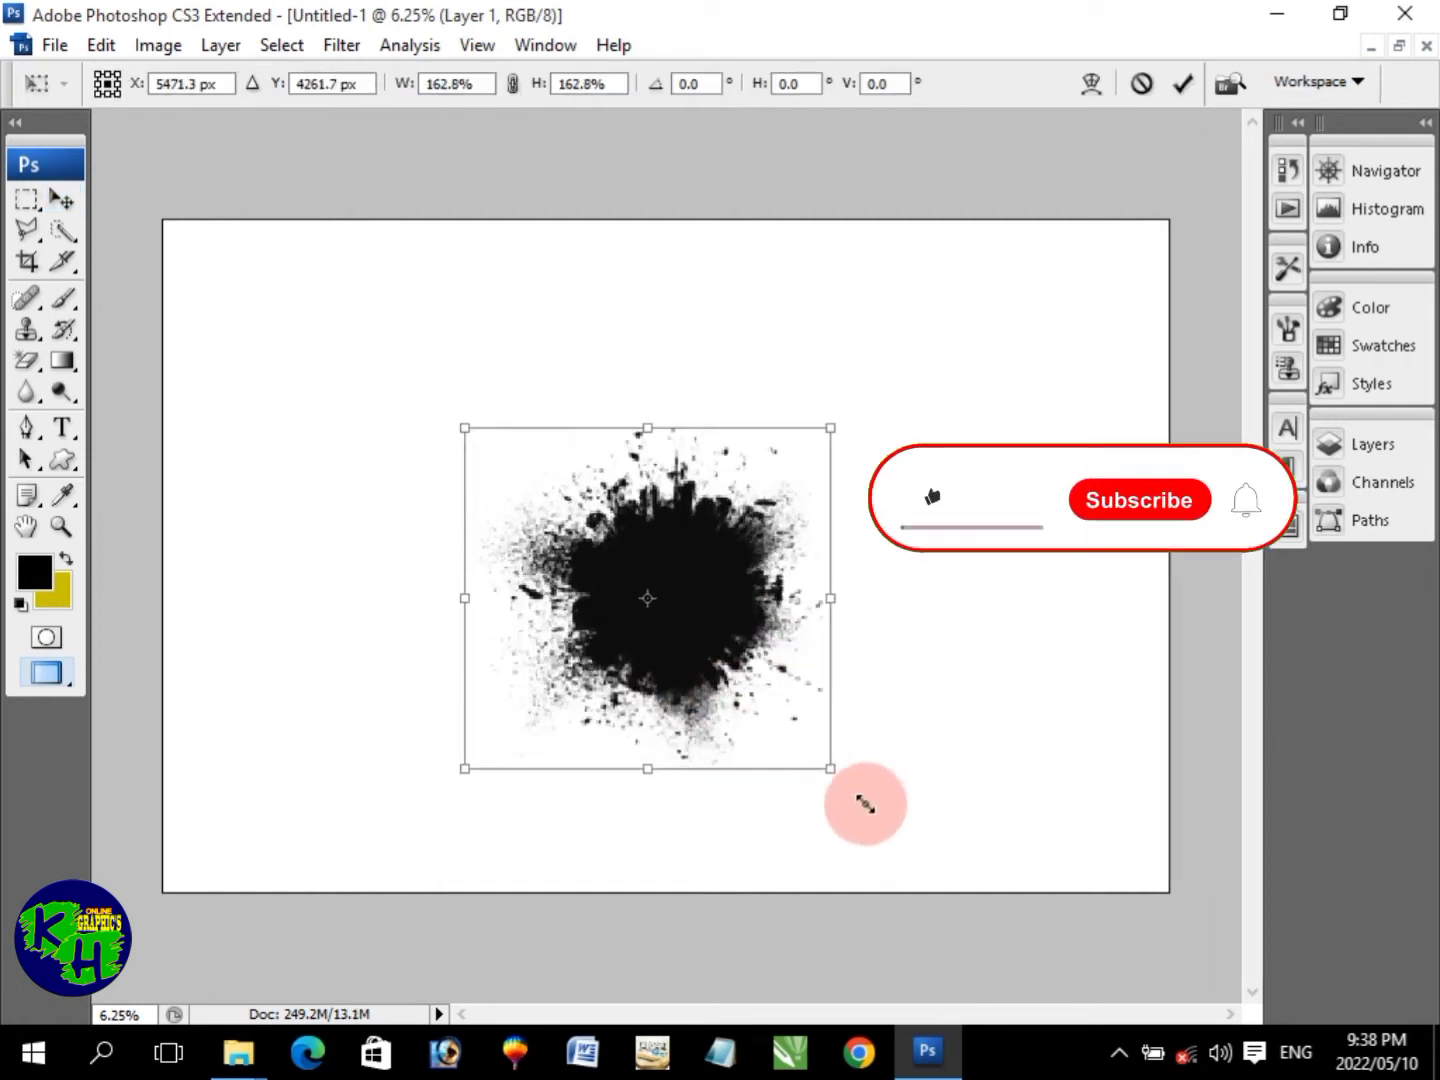
double_click(740, 690)
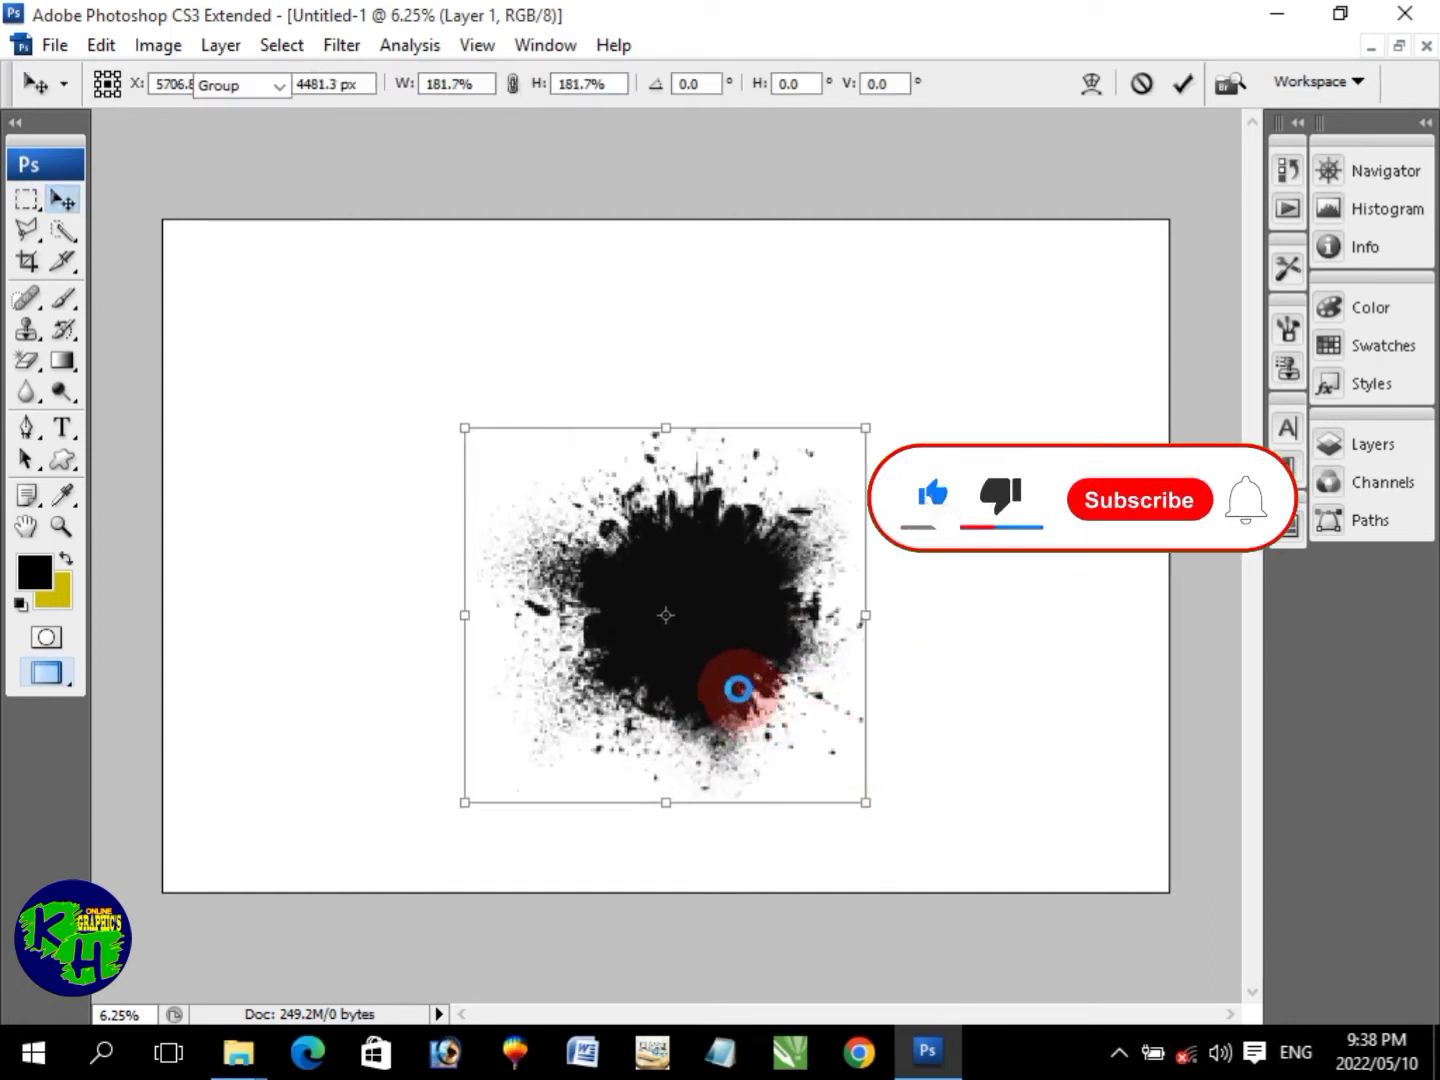
left_click_drag(744, 693, 728, 630)
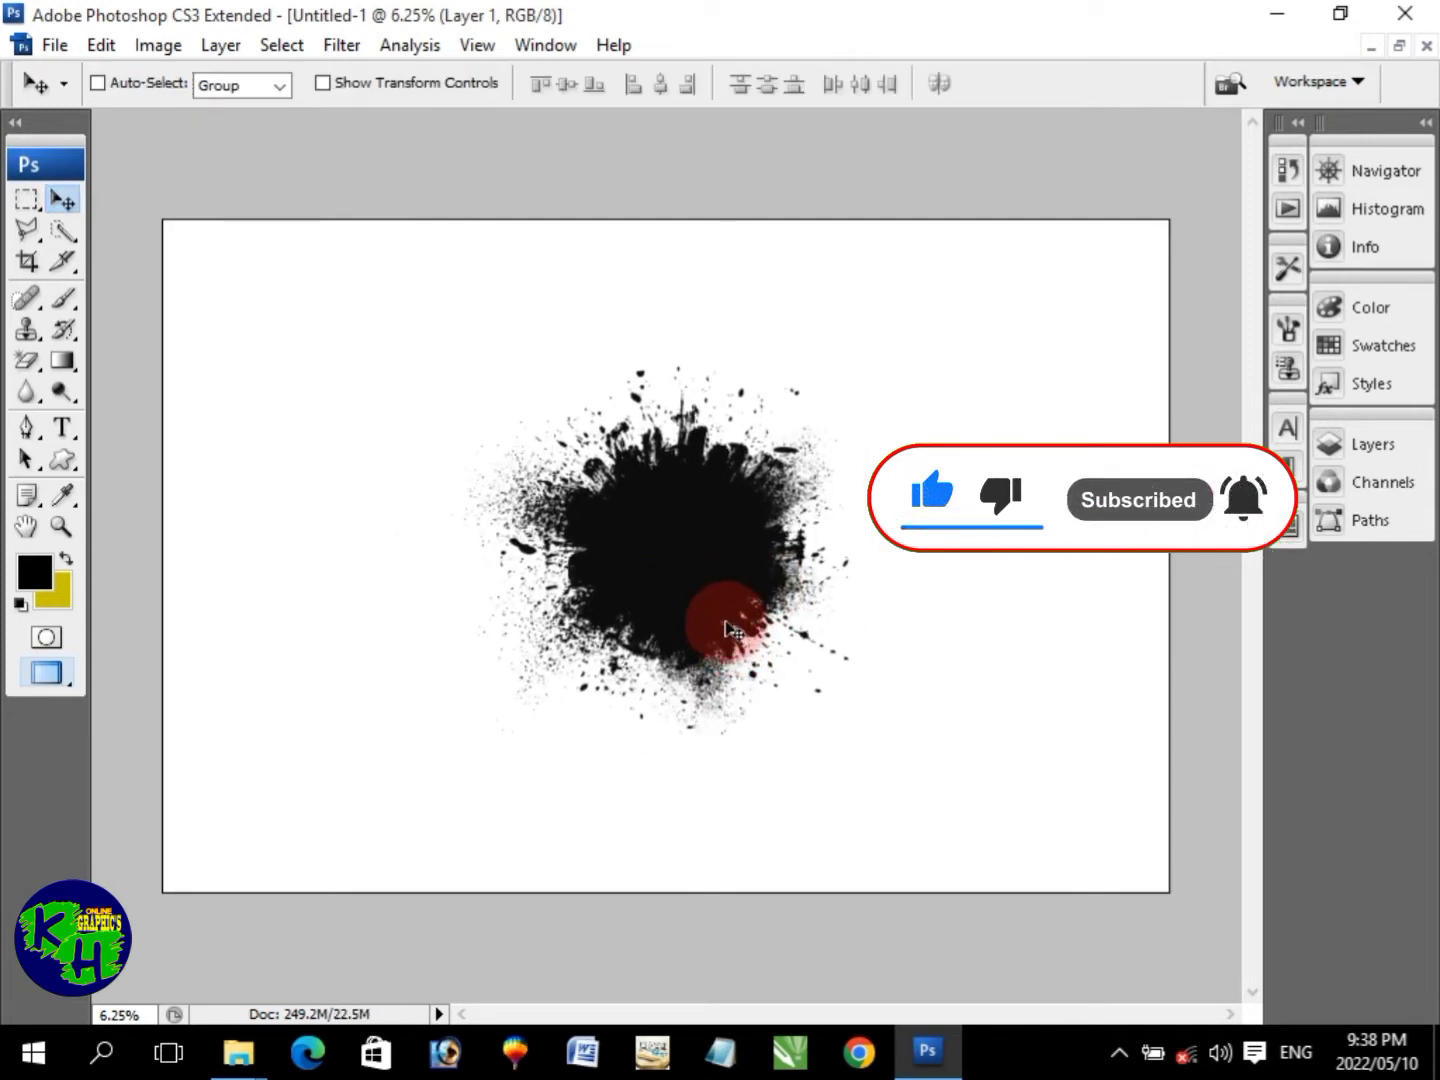
Enlarge the splatter a further 115% and nudge it toward the canvas centre
key("ctrl+t")
left_click_drag(844, 737, 904, 799)
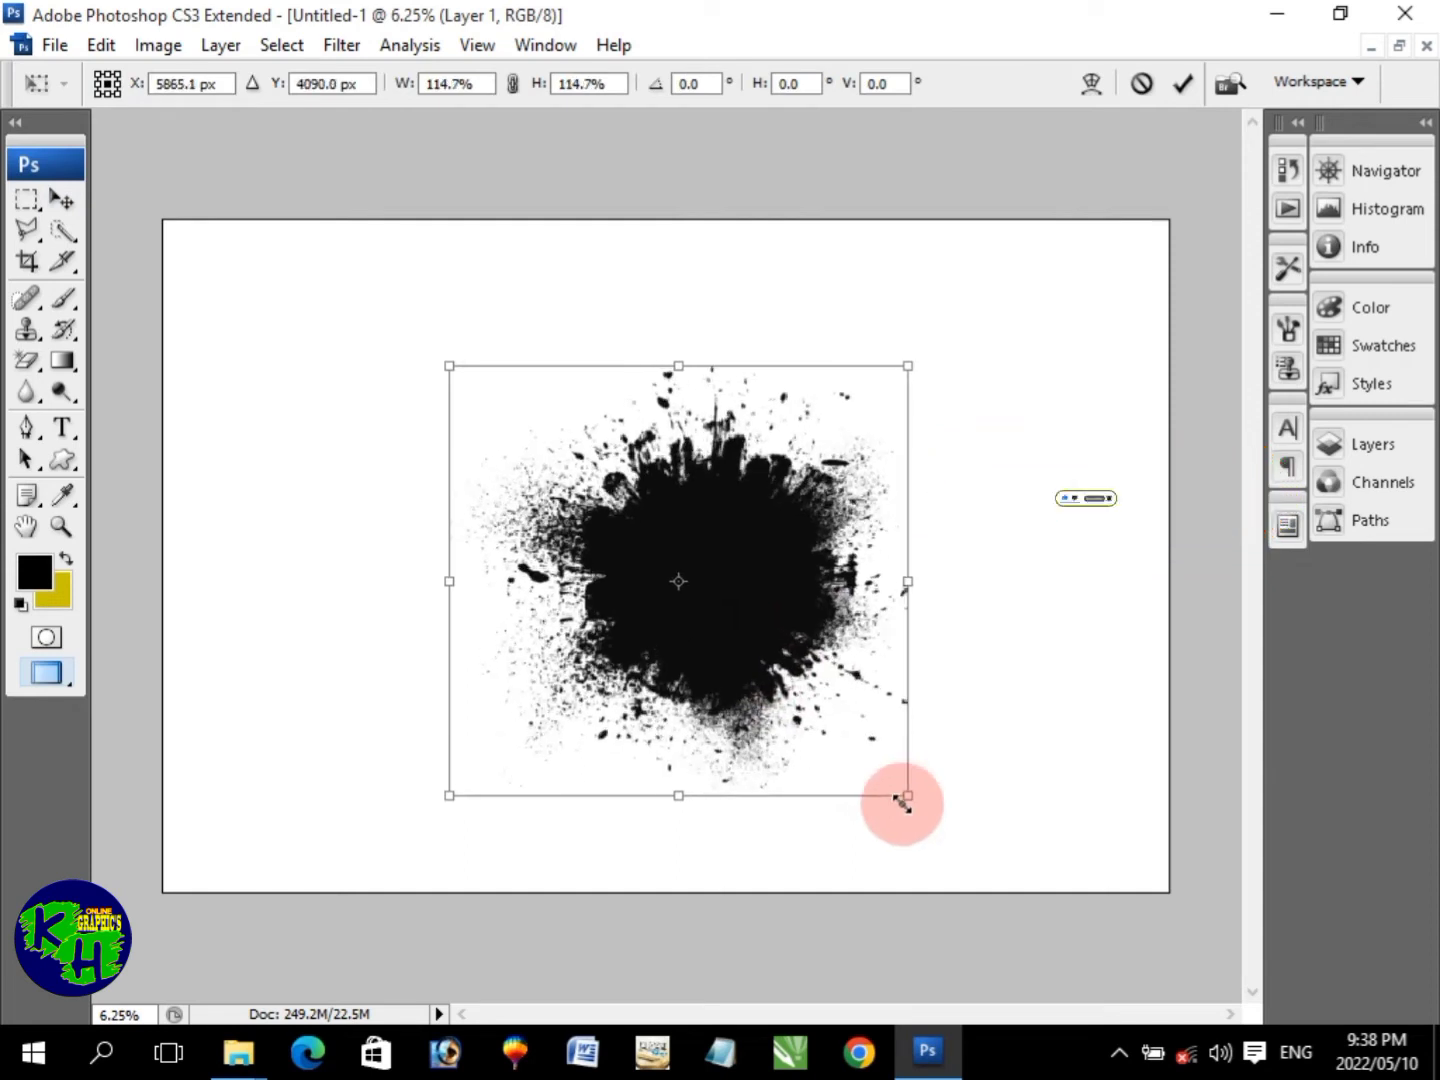
double_click(803, 676)
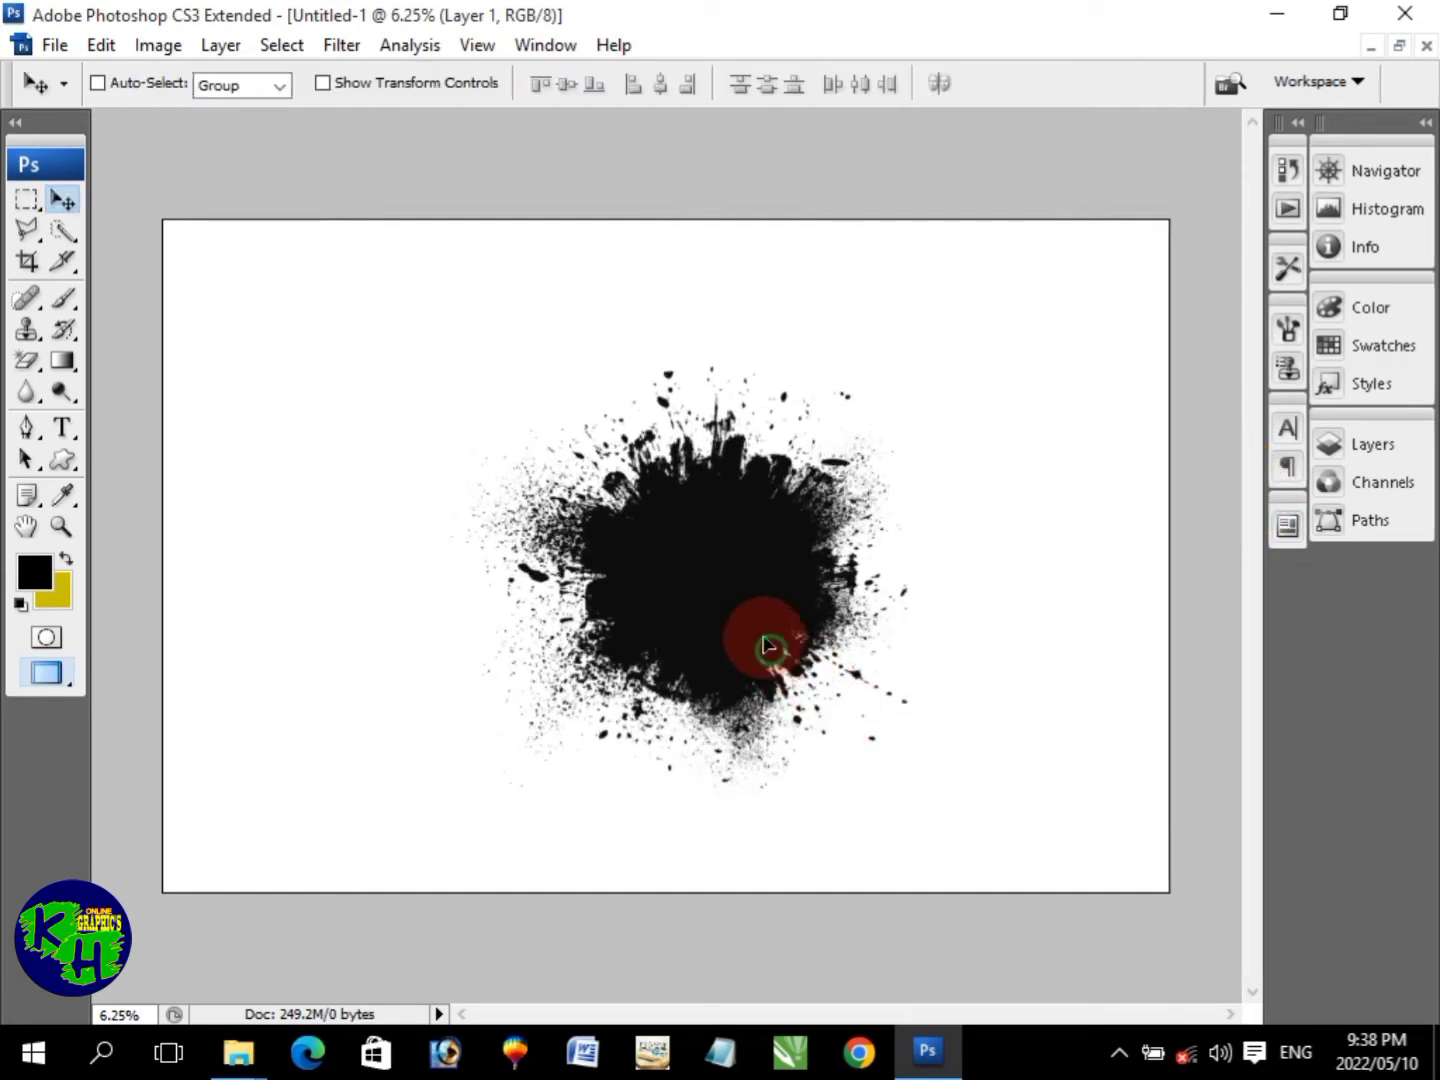
left_click_drag(766, 643, 741, 640)
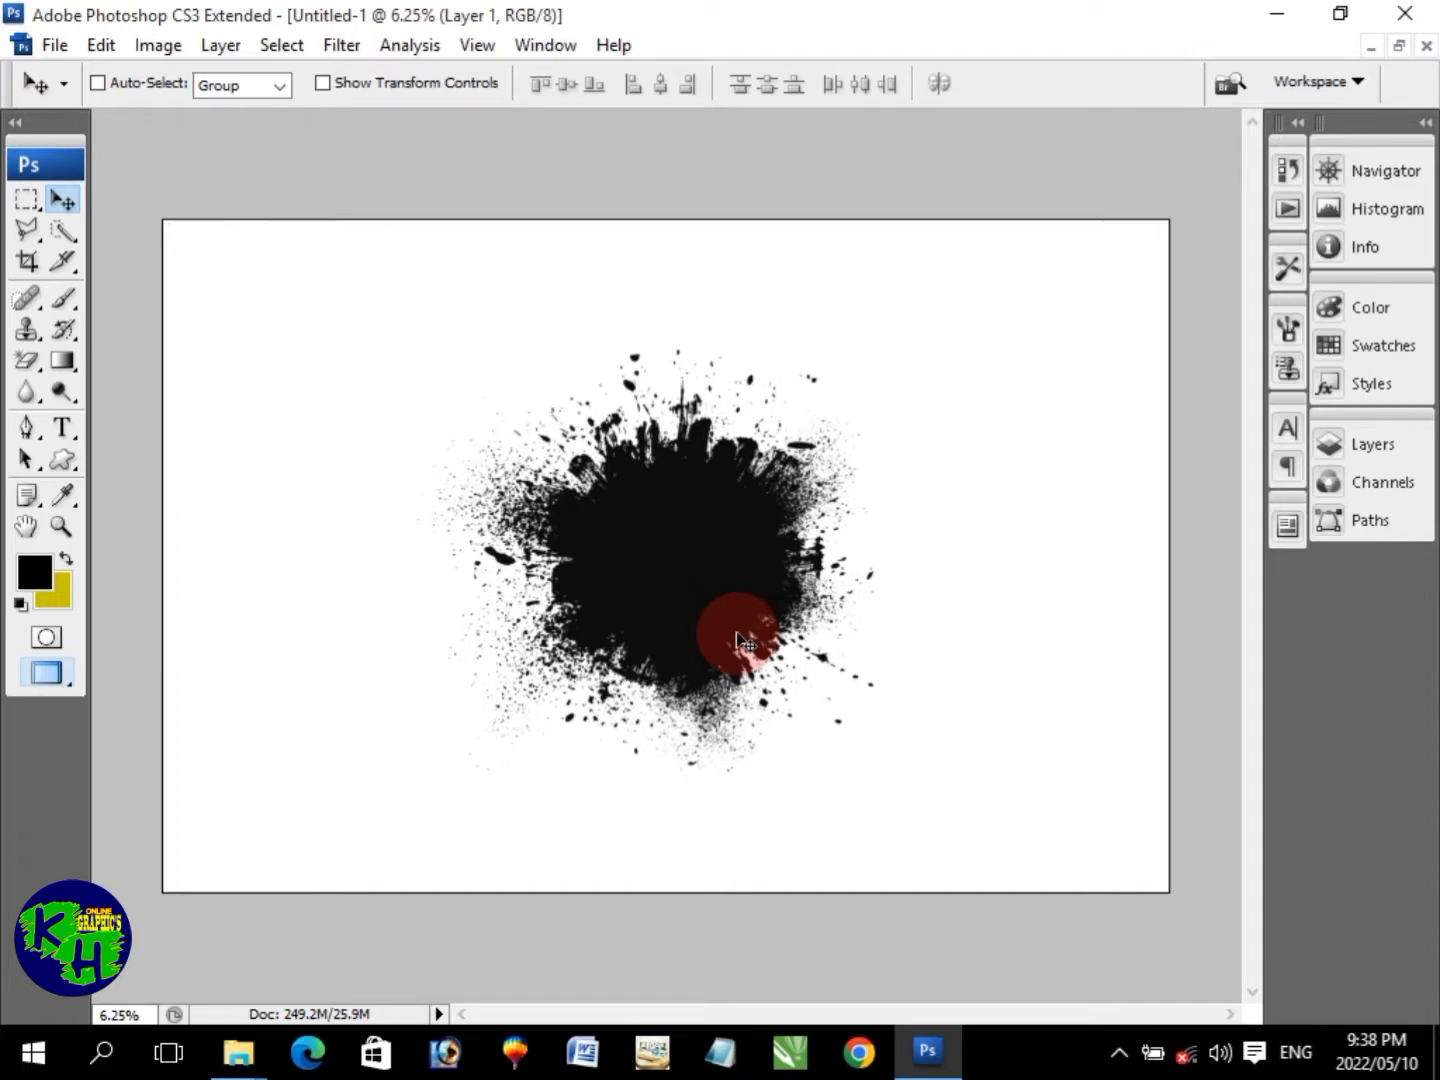
left_click(76, 45)
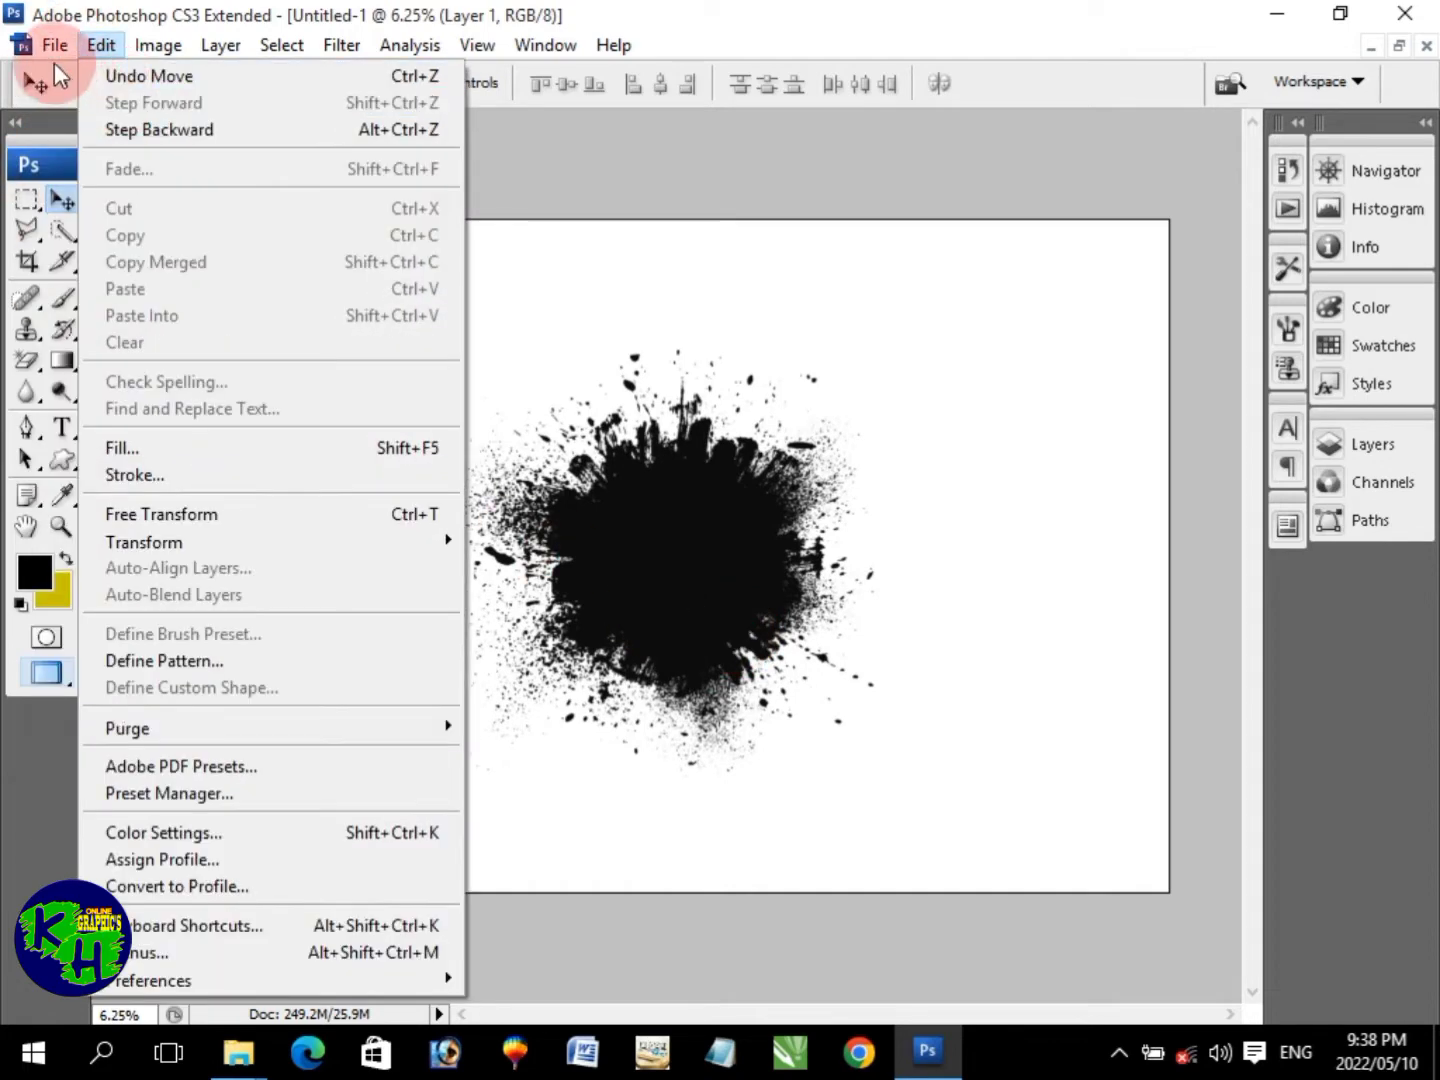
Browse through This PC to the downloads folder on drive D
left_click(80, 103)
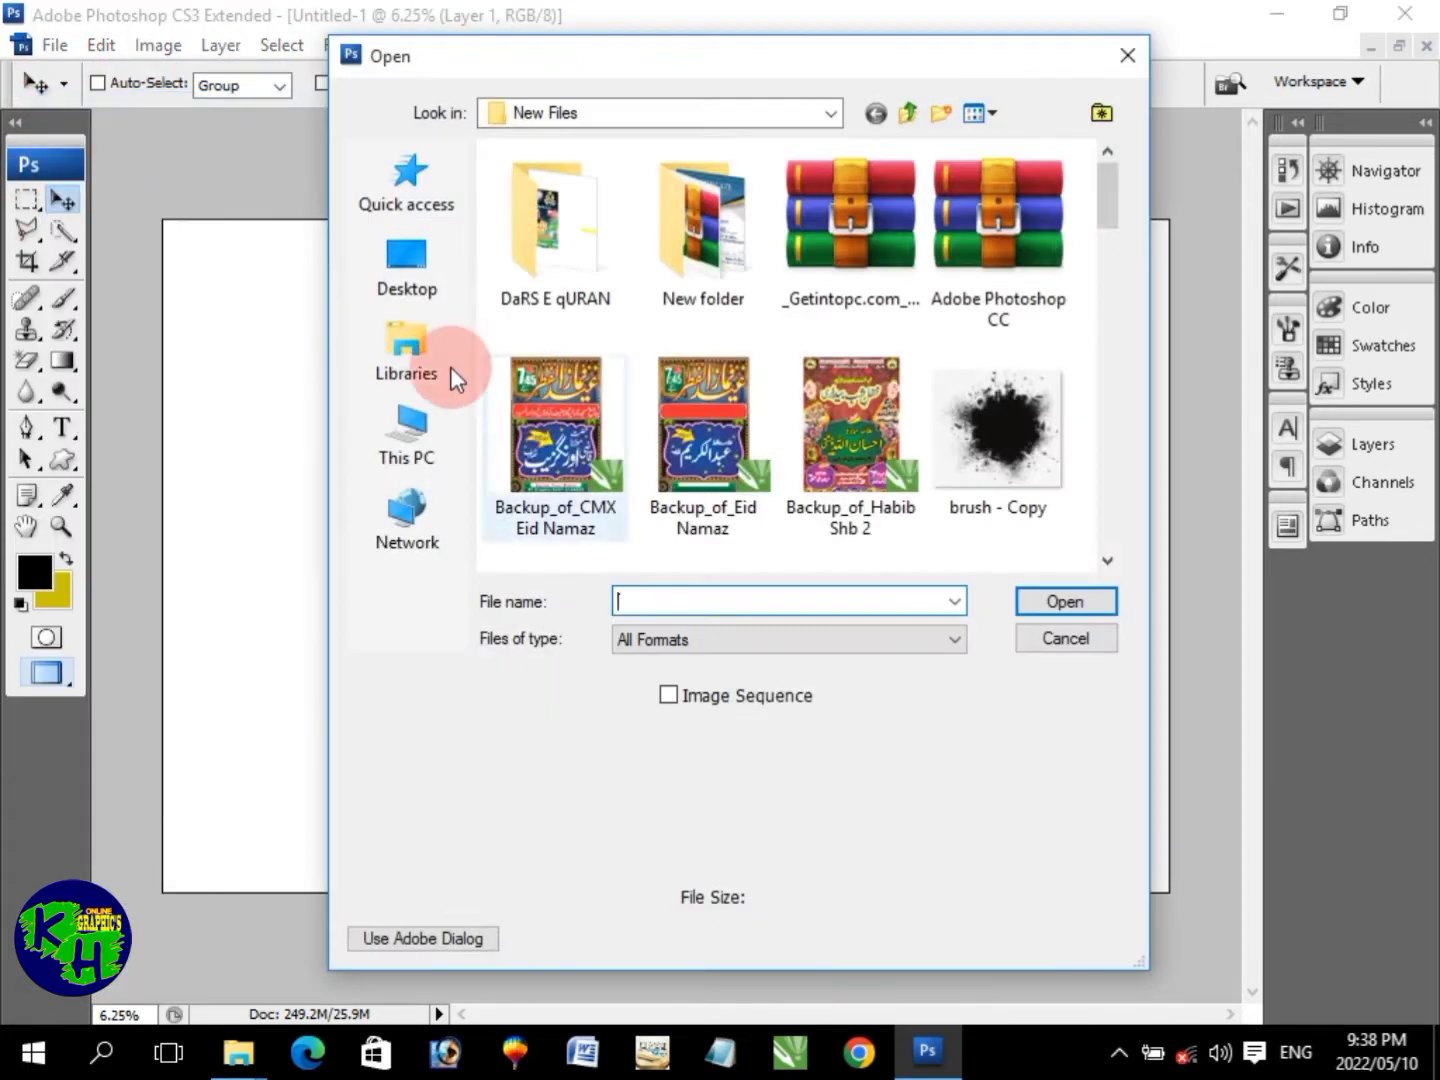
left_click(397, 457)
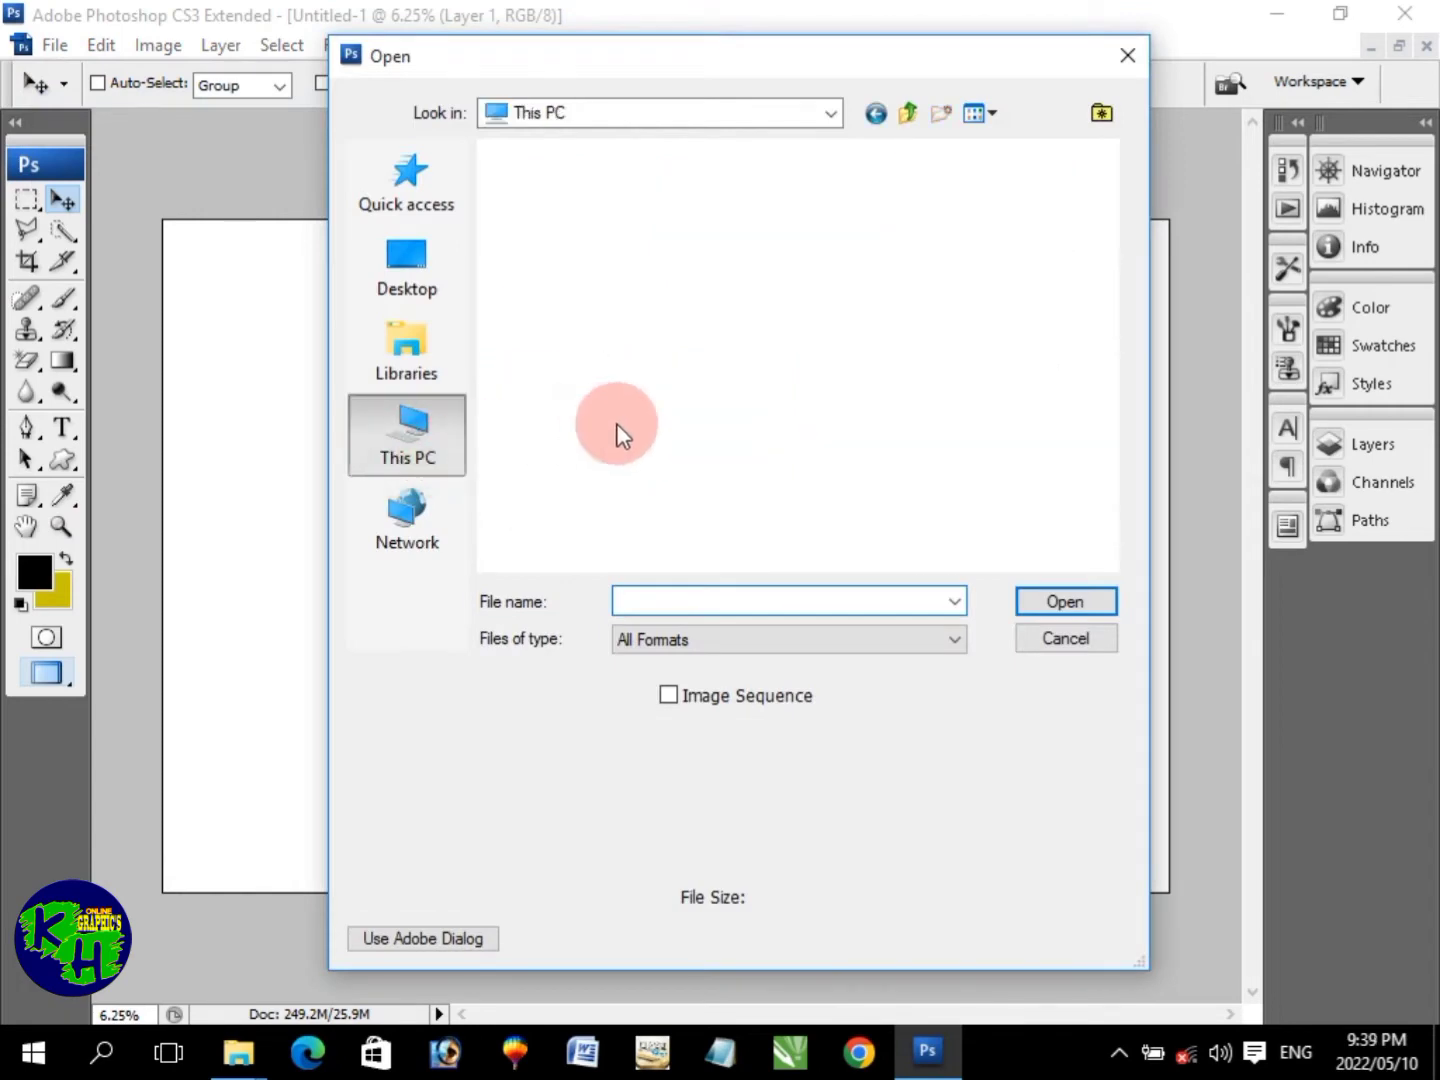
scroll(620, 420, "down", 3)
scroll(590, 530, "down", 2)
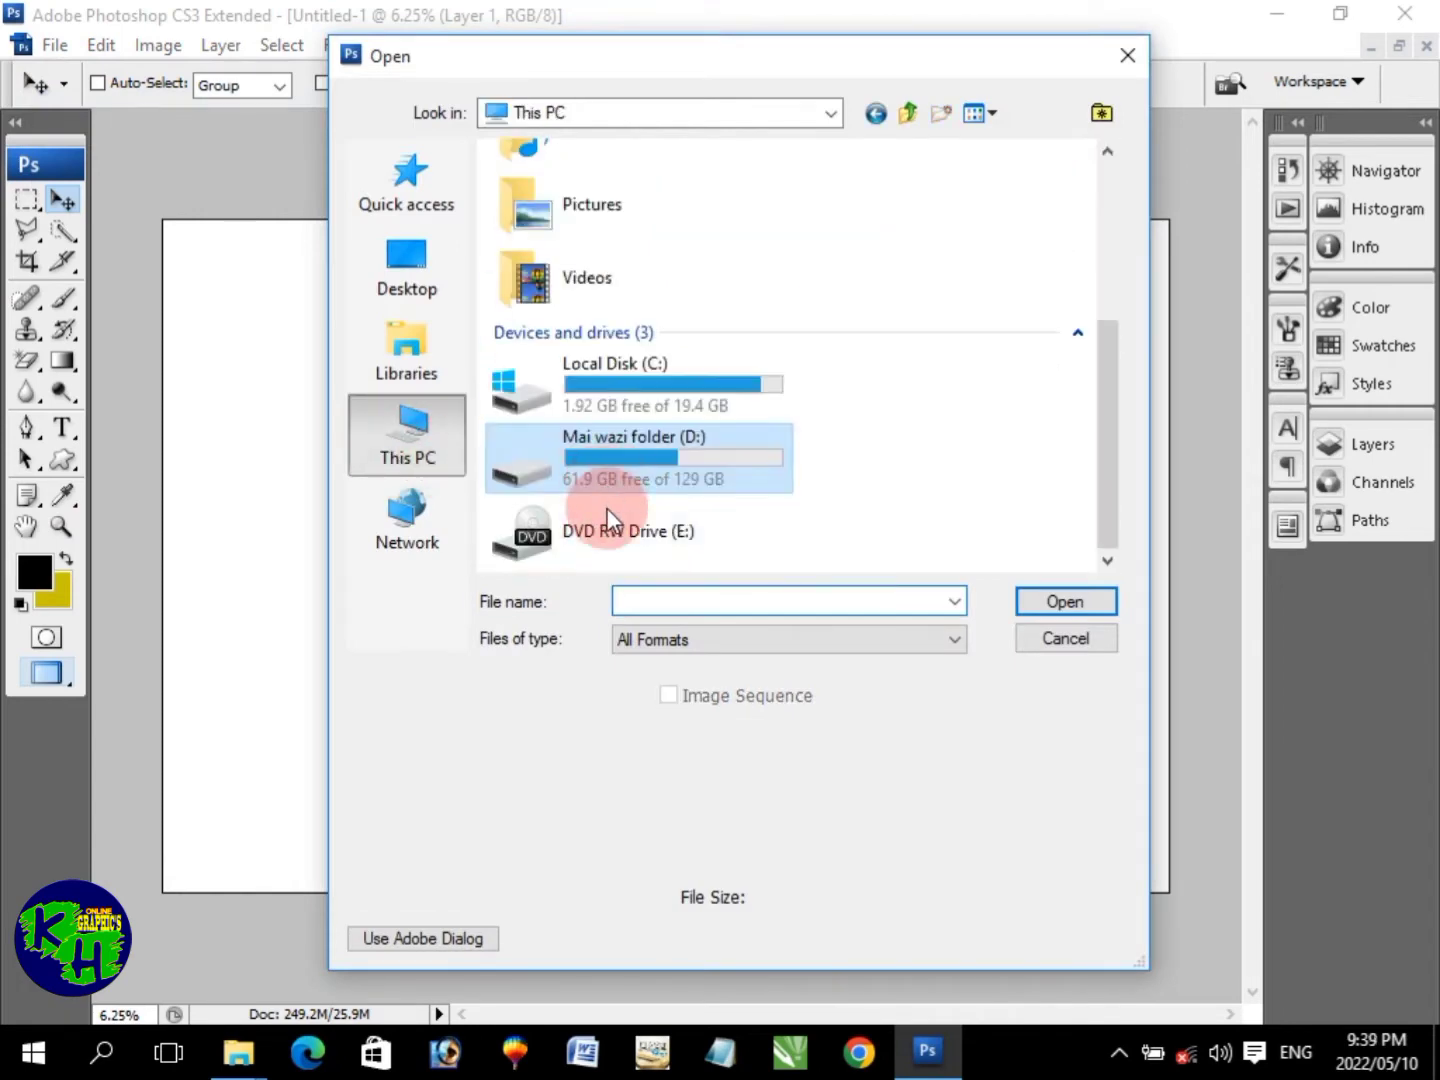
double_click(623, 460)
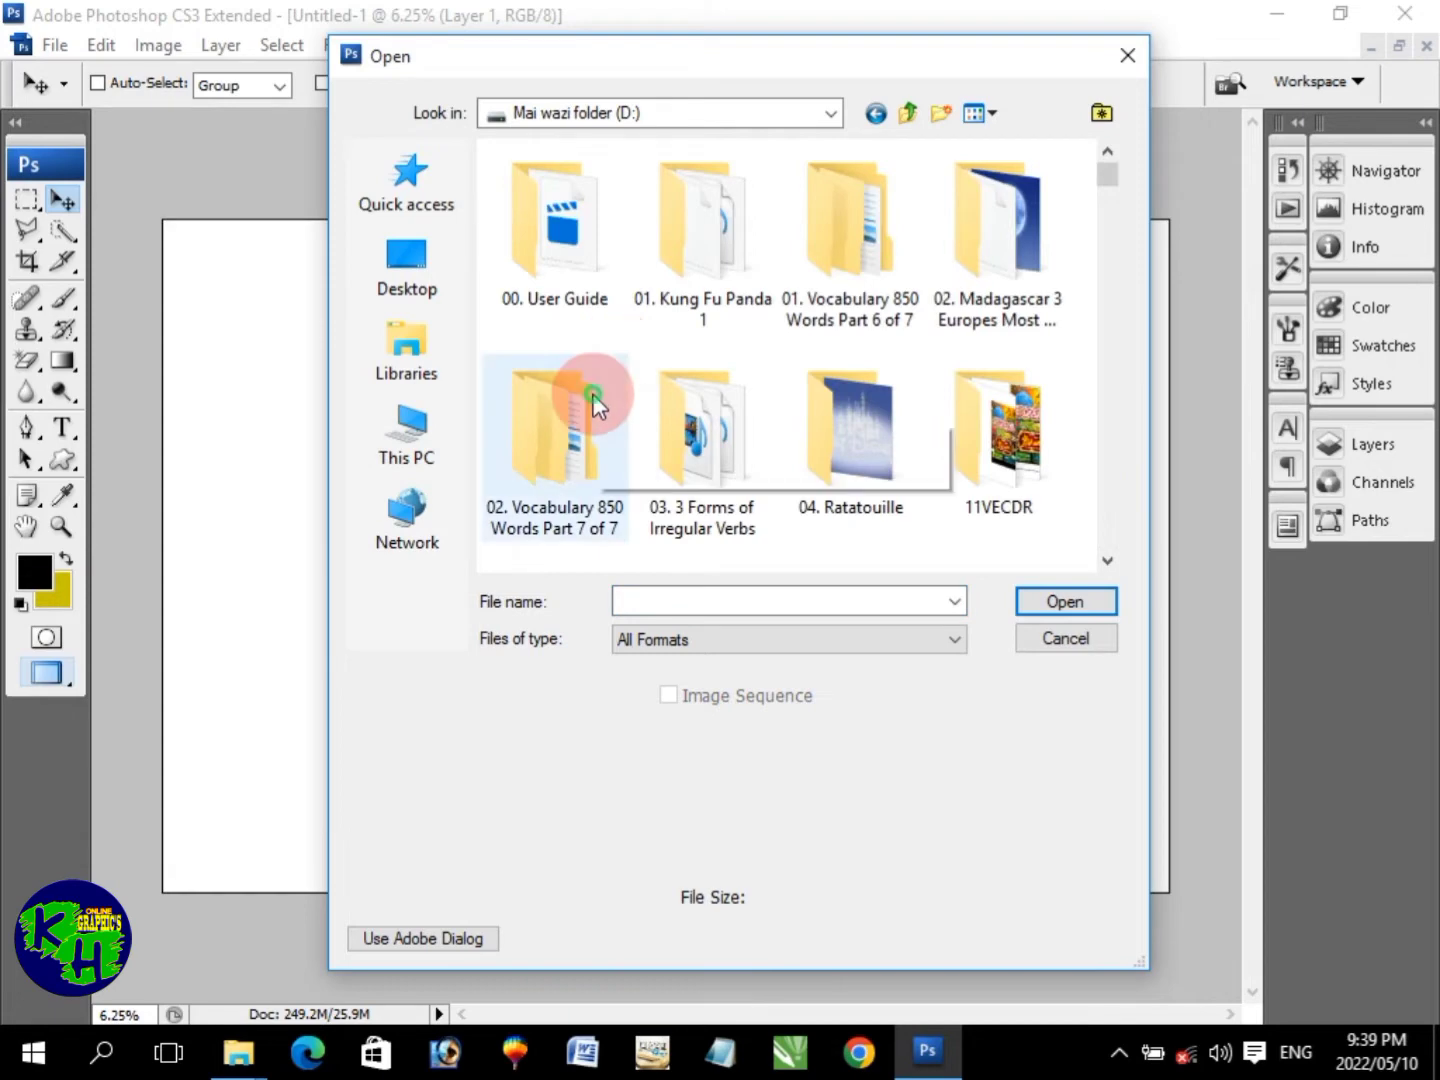
scroll(594, 400, "down", 3)
double_click(591, 410)
Find the English Woman photo in the downloads list and open it
left_click(708, 403)
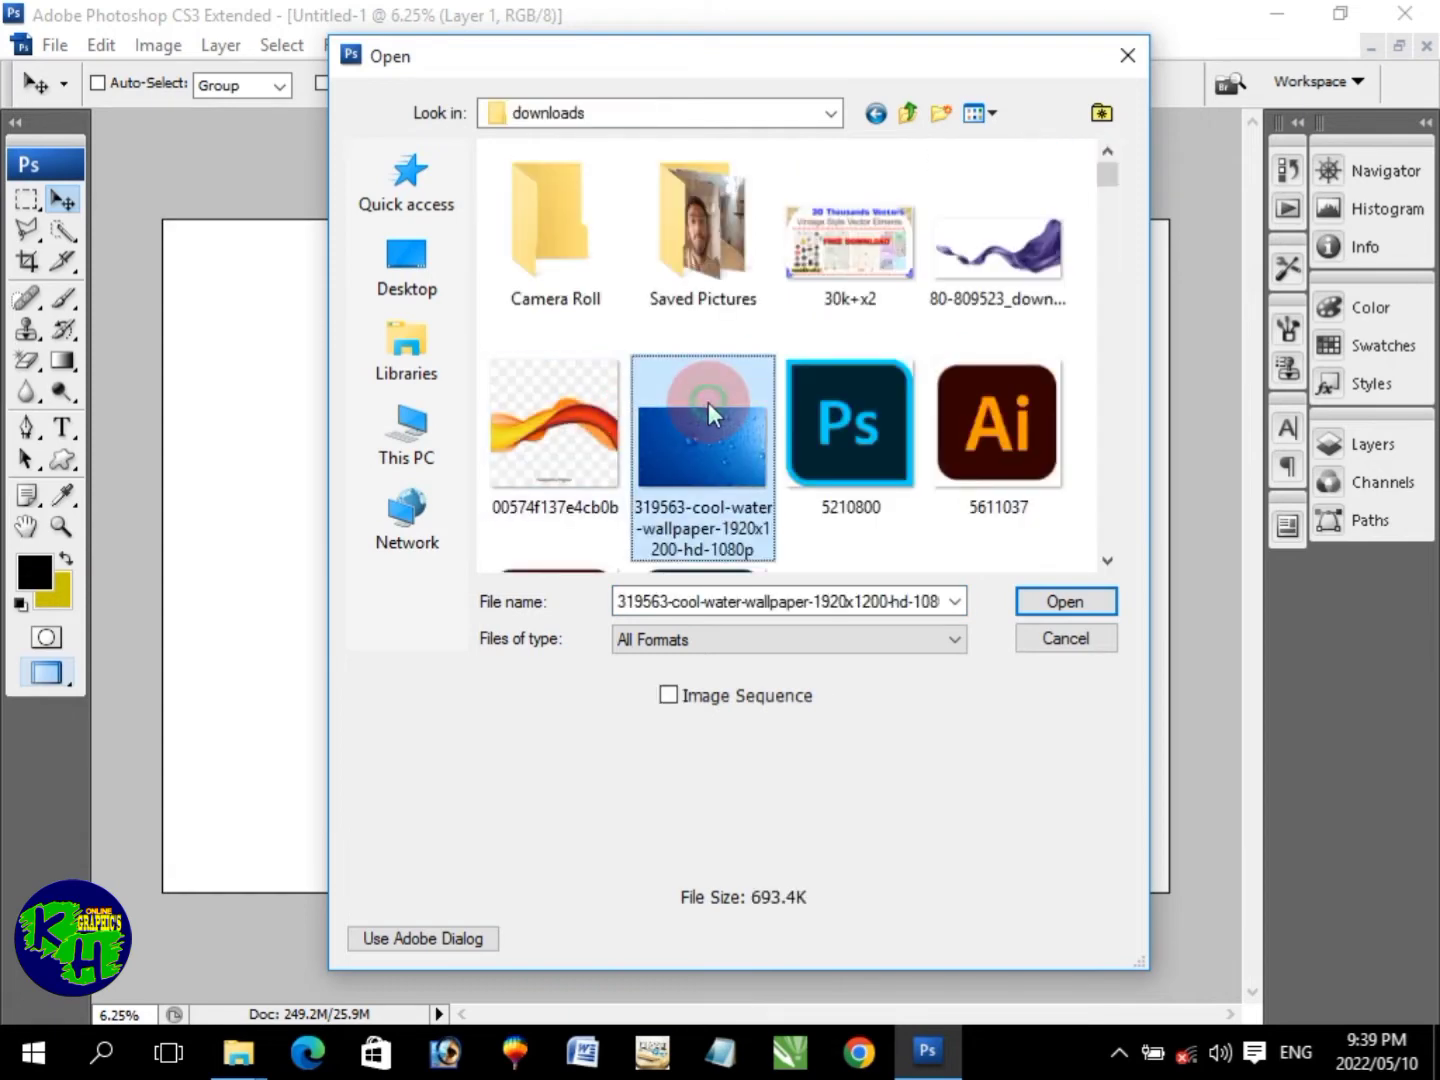
key("m")
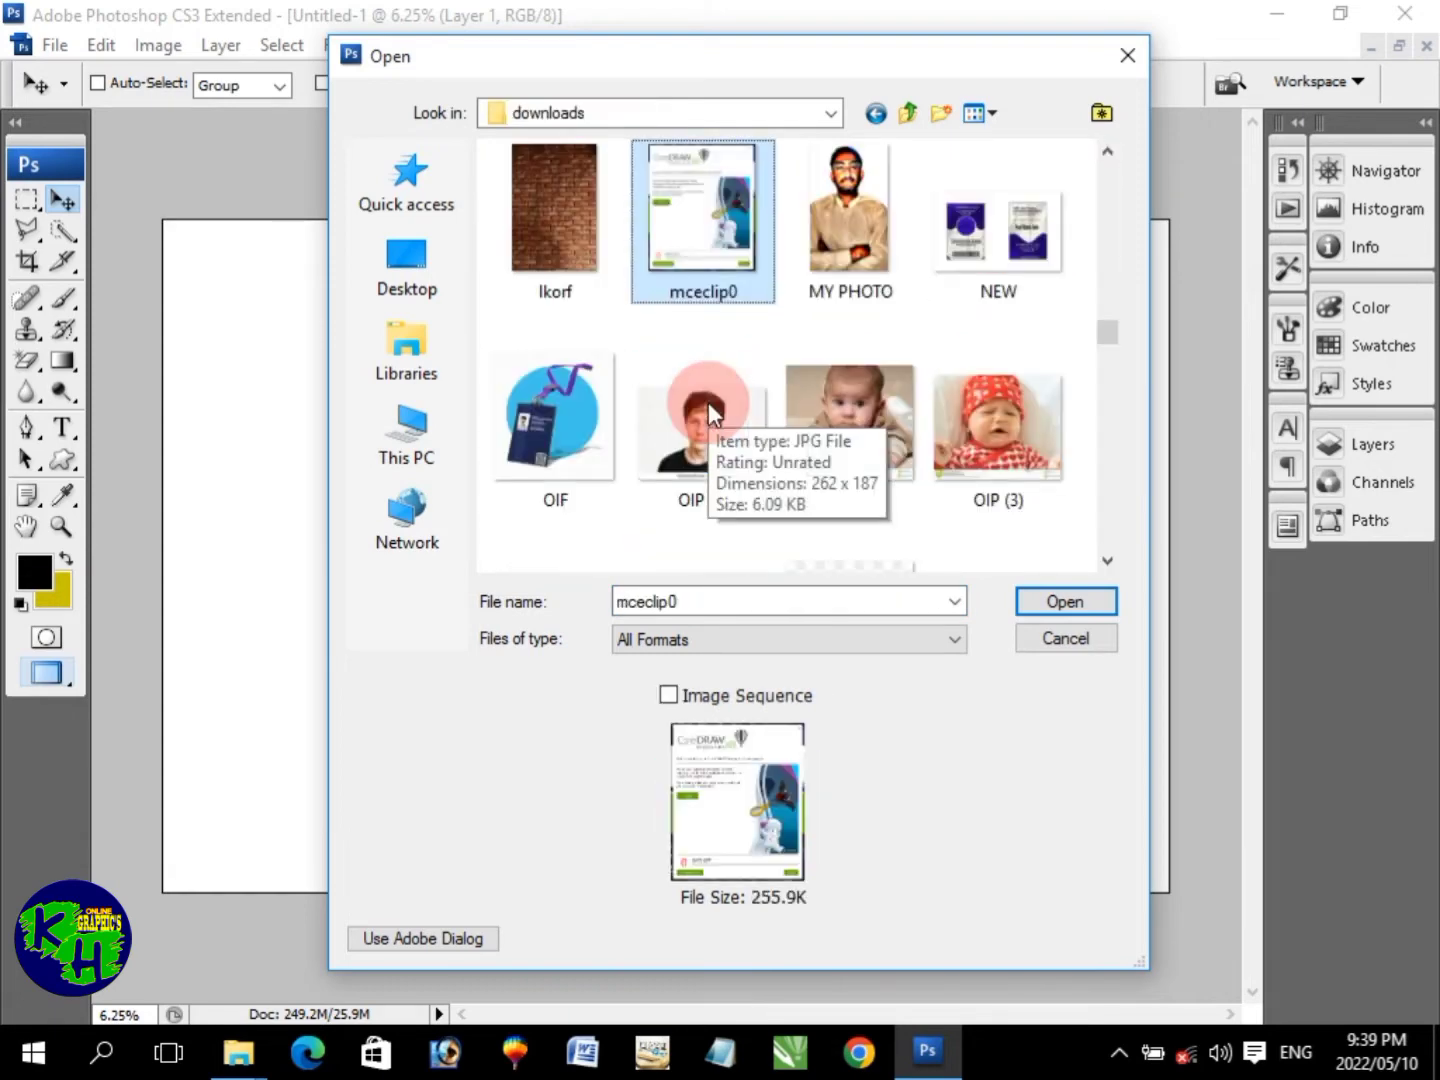
key("r")
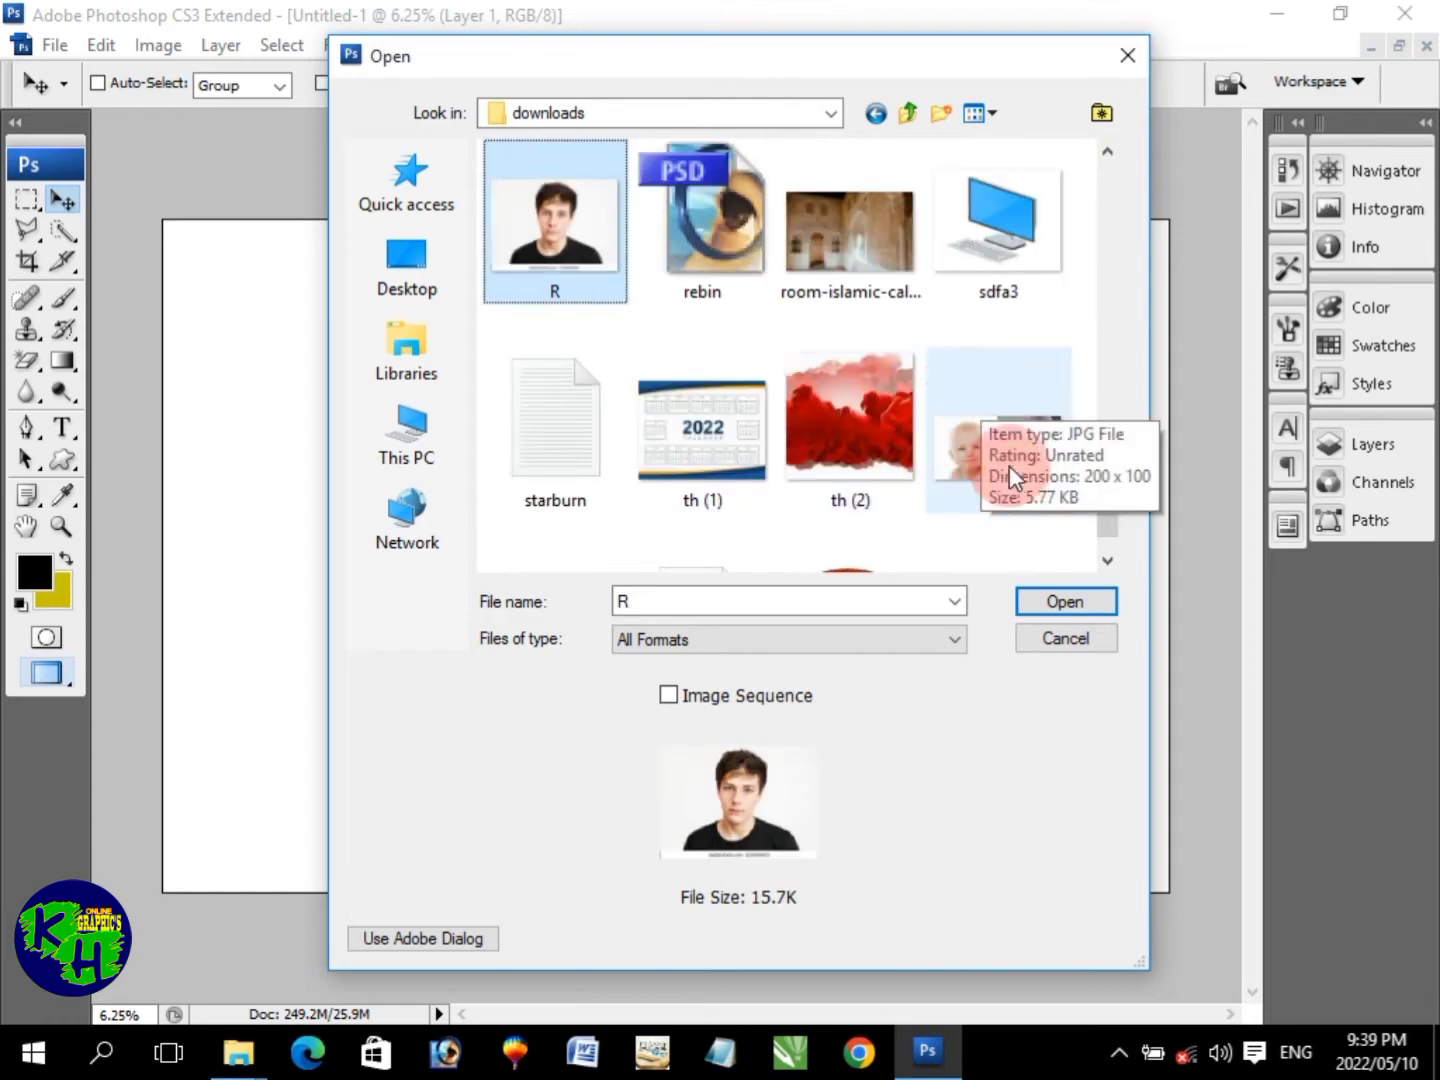
key("r")
key("r")
key("r")
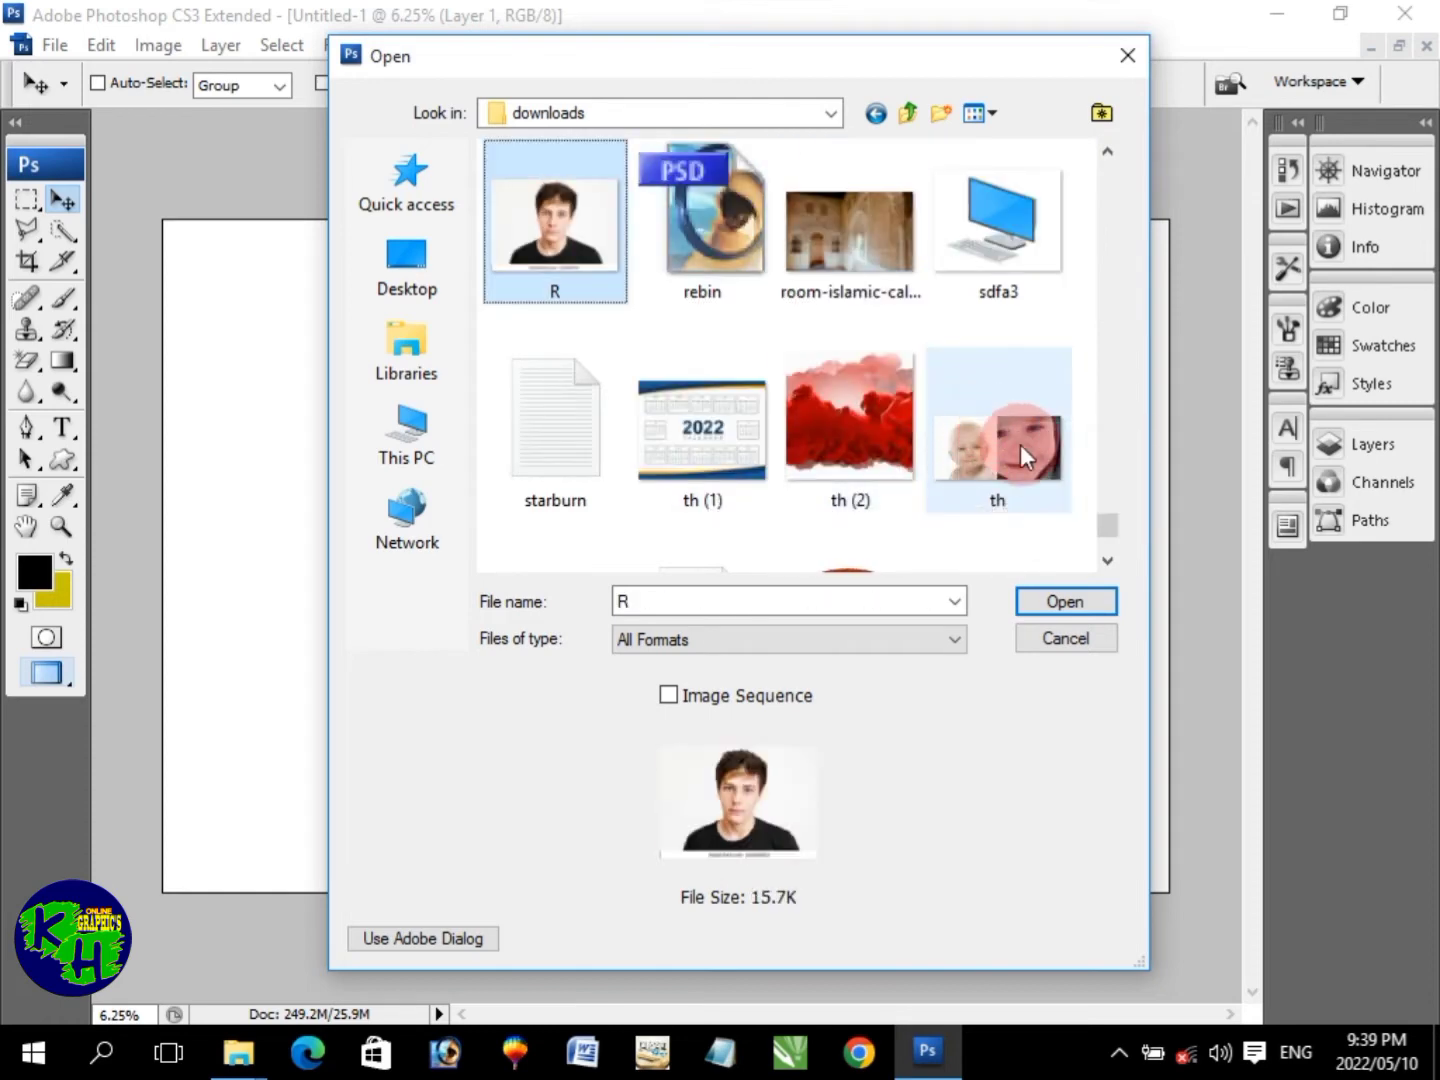
key("r")
key("e")
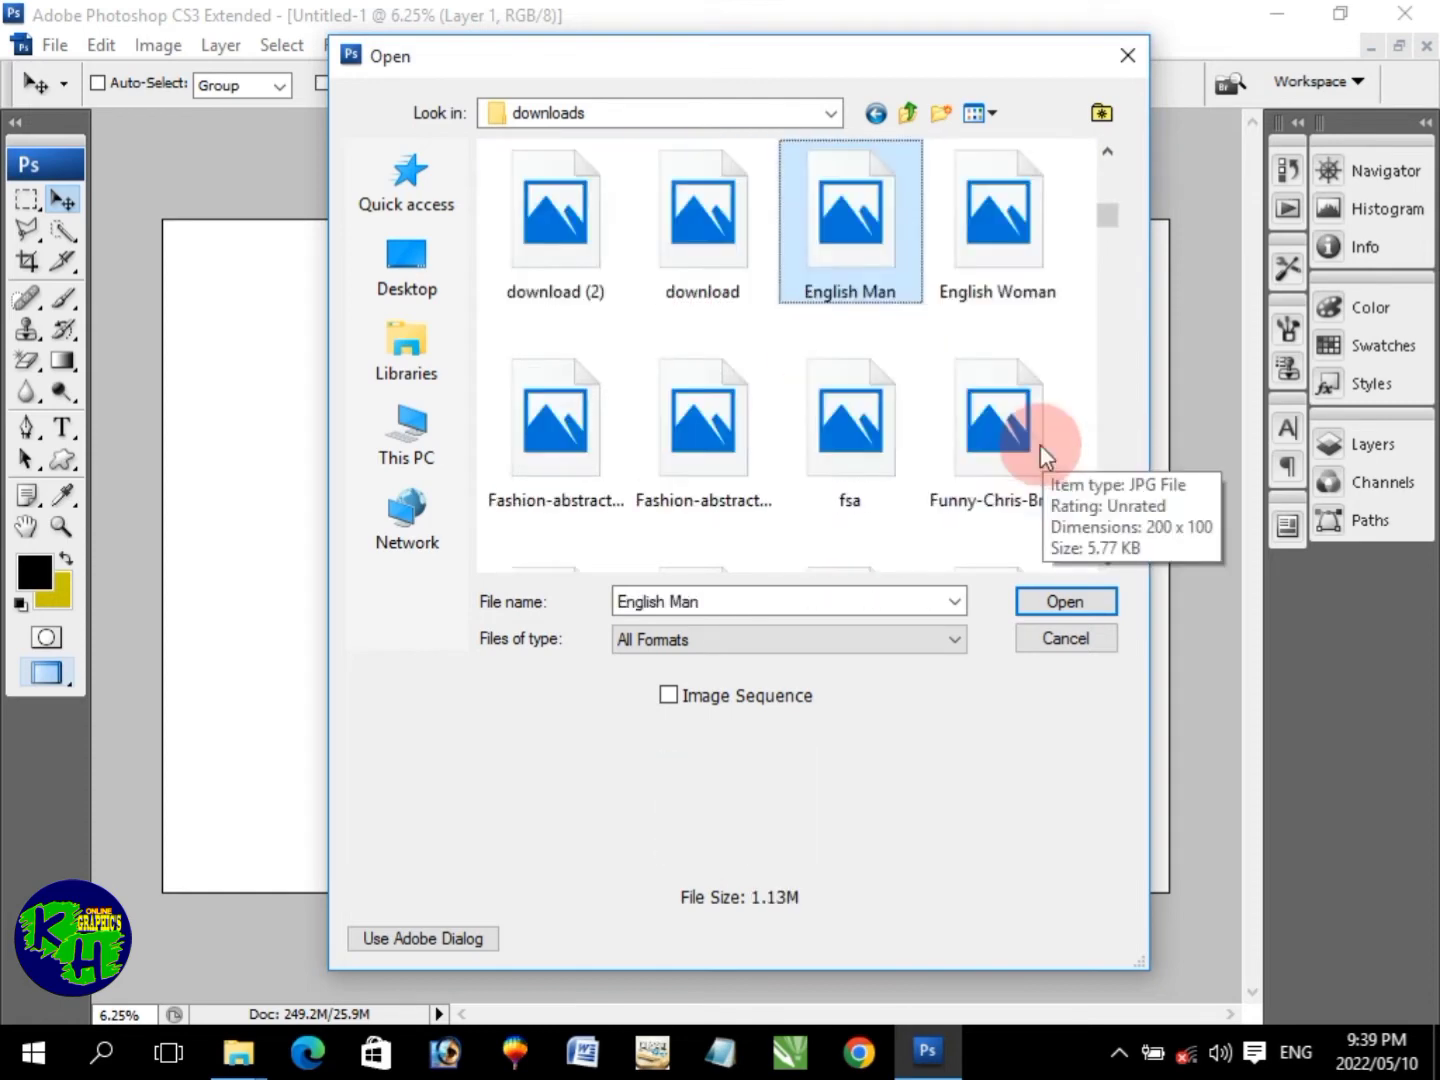
left_click(995, 282)
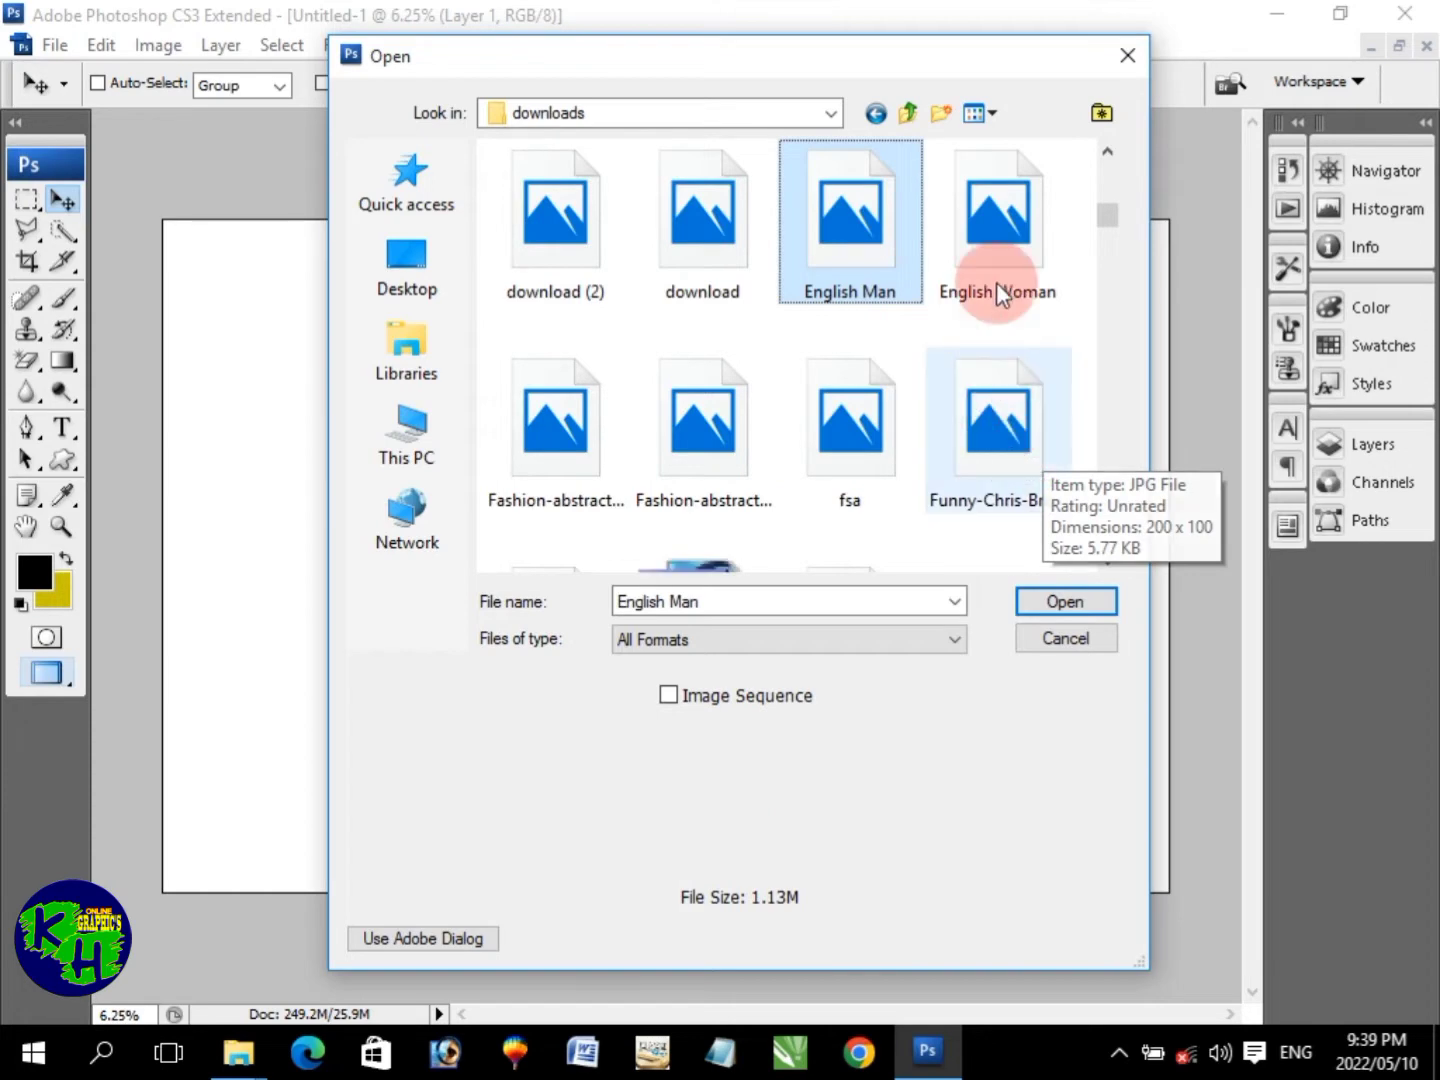
left_click(1058, 603)
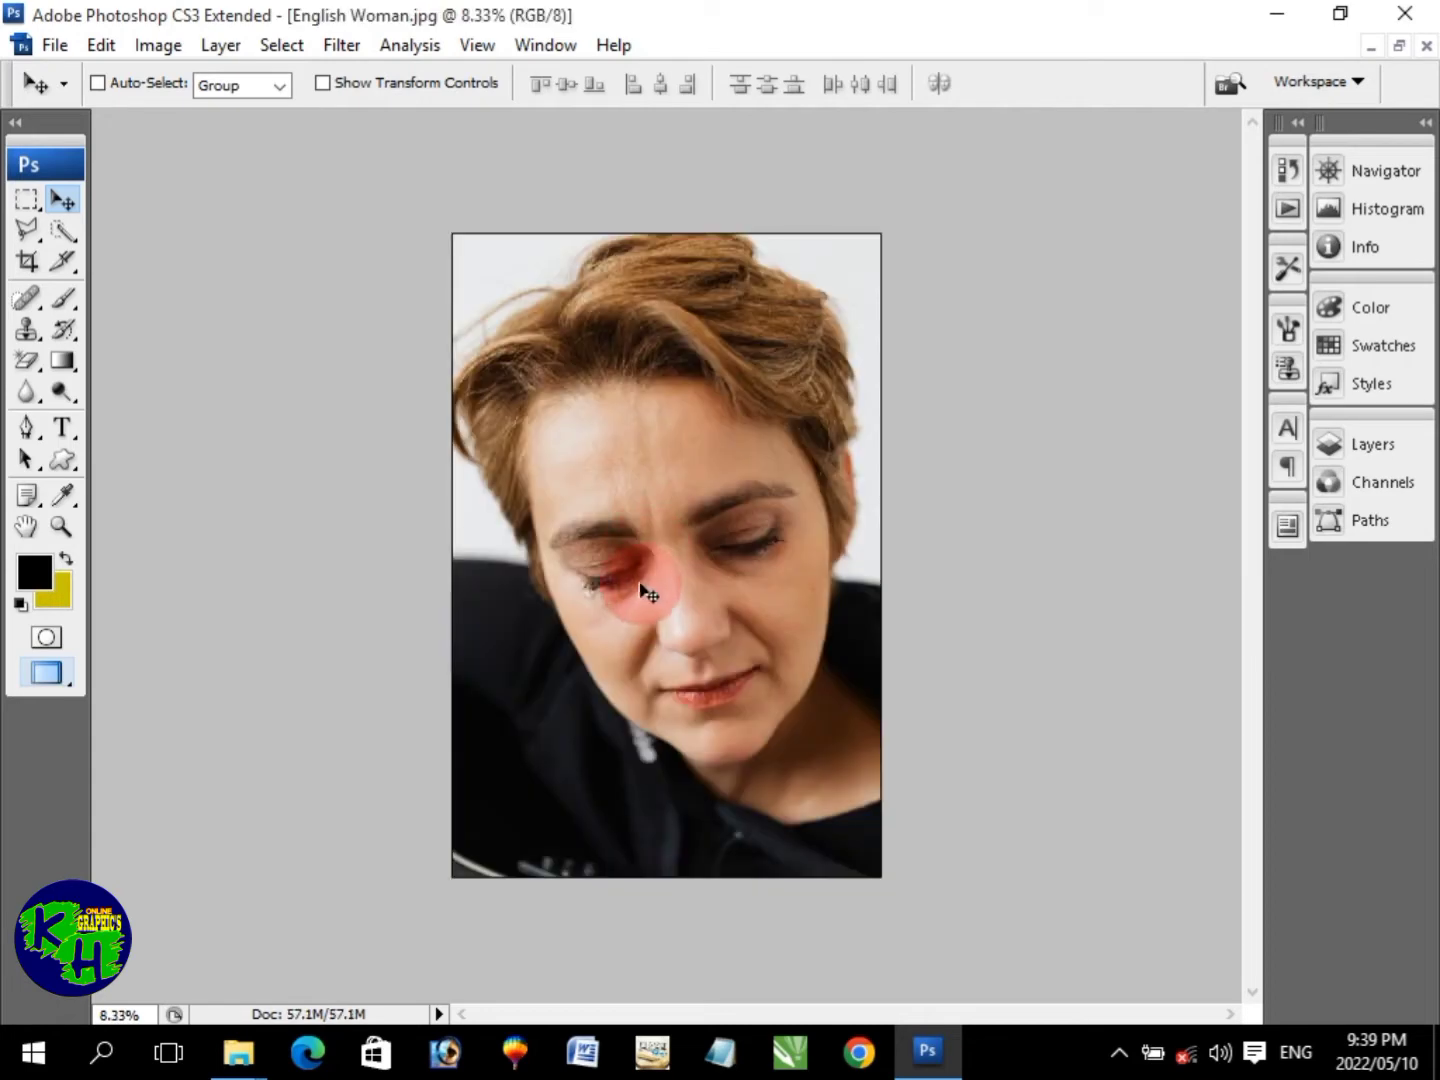
Float both document windows and convert the photo's Background into Layer 0
left_click(1397, 49)
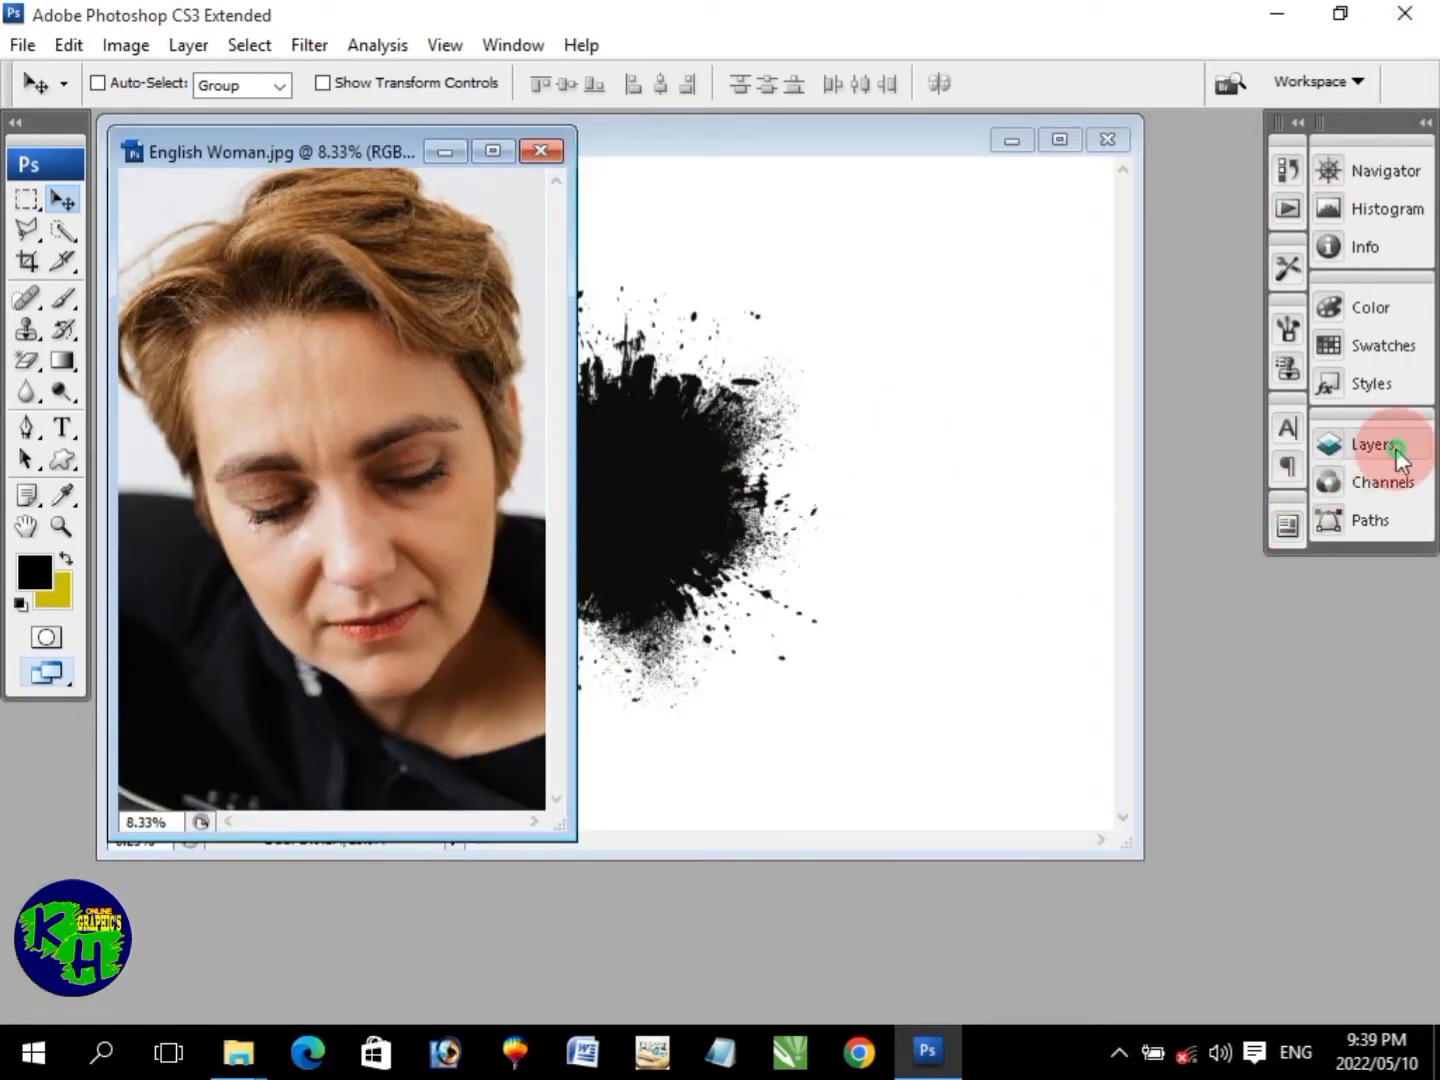
left_click(1391, 446)
double_click(1252, 577)
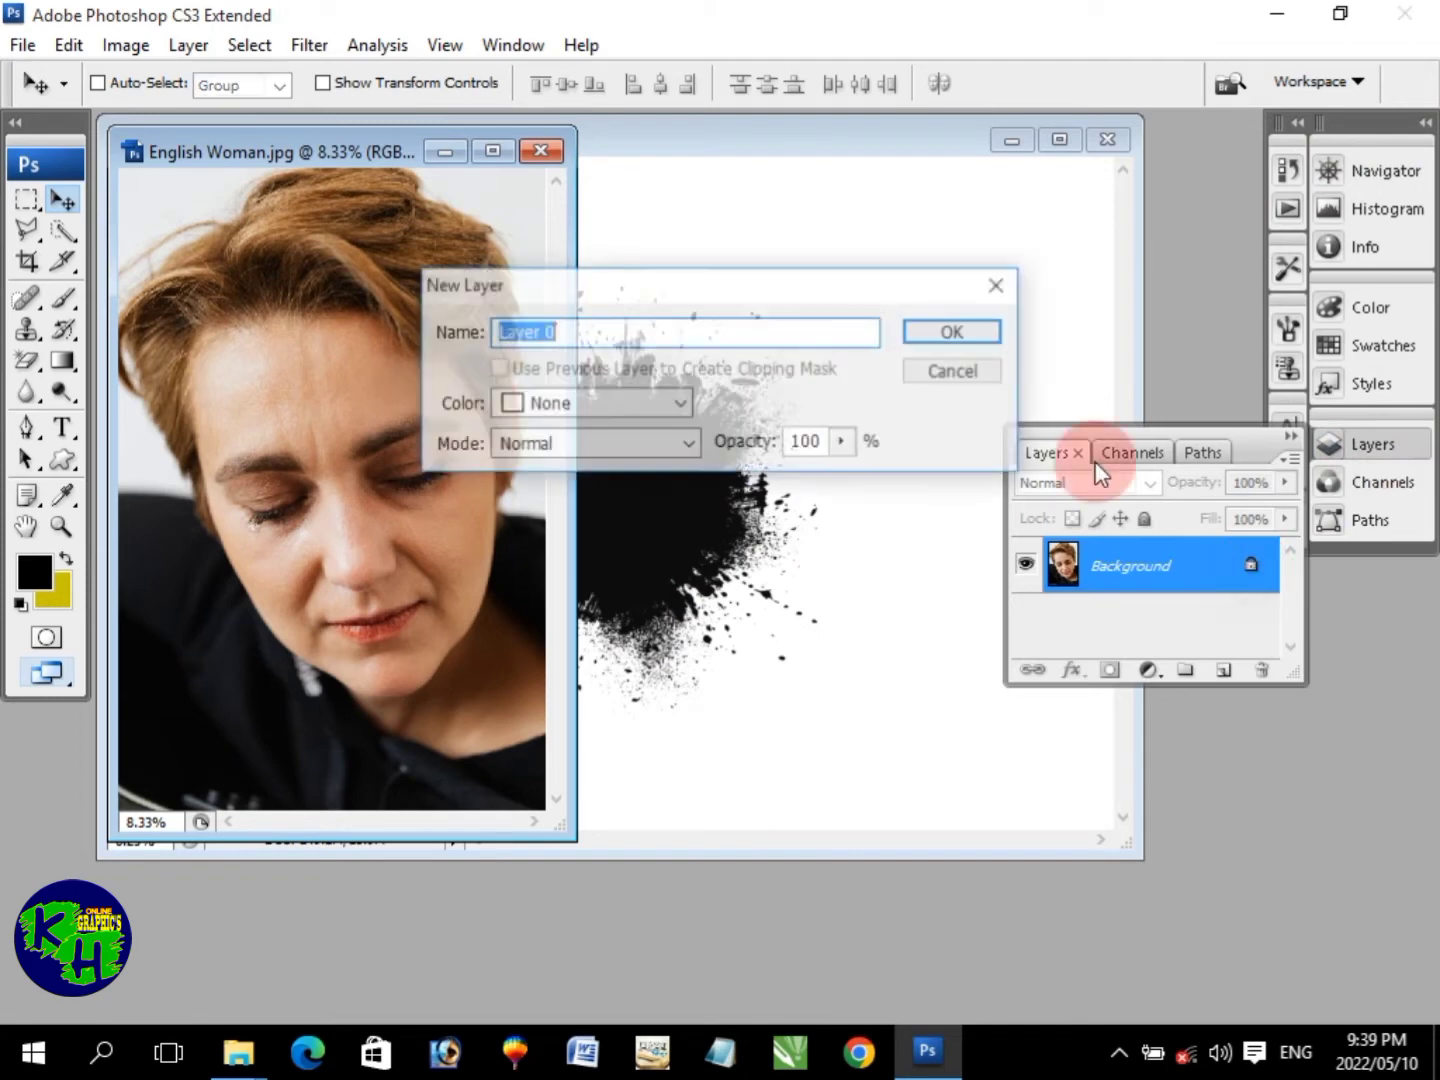
left_click(984, 335)
left_click(1031, 454)
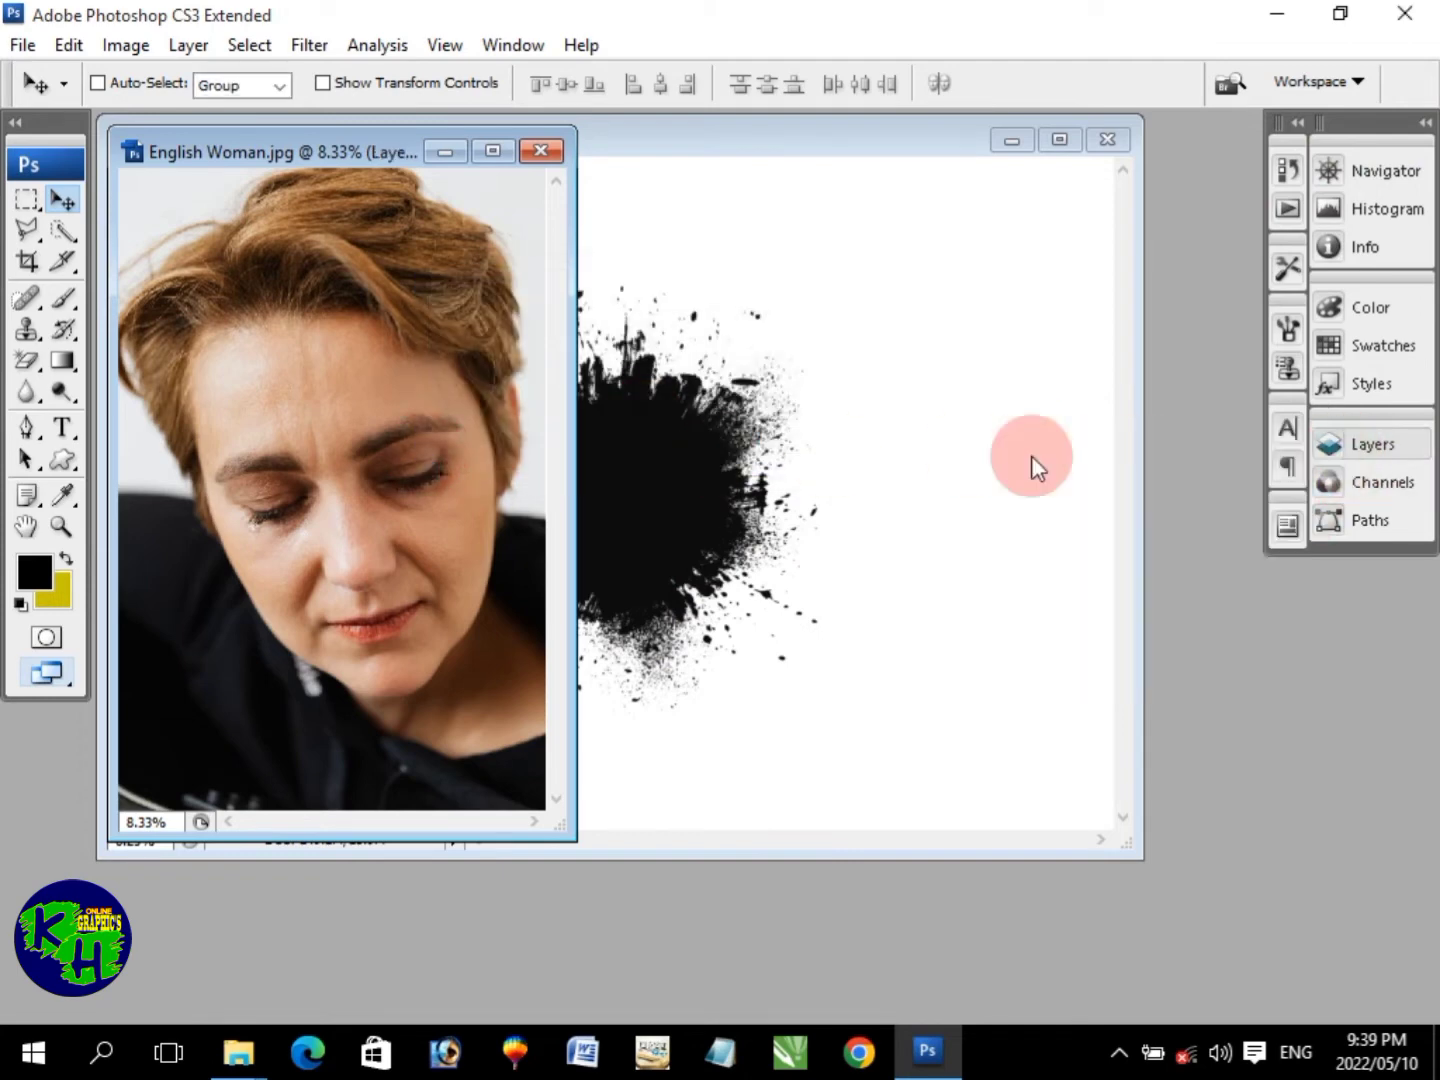
Drag the portrait into Untitled-1 as Layer 2 and move it left of the splatter
left_click_drag(406, 460, 633, 476)
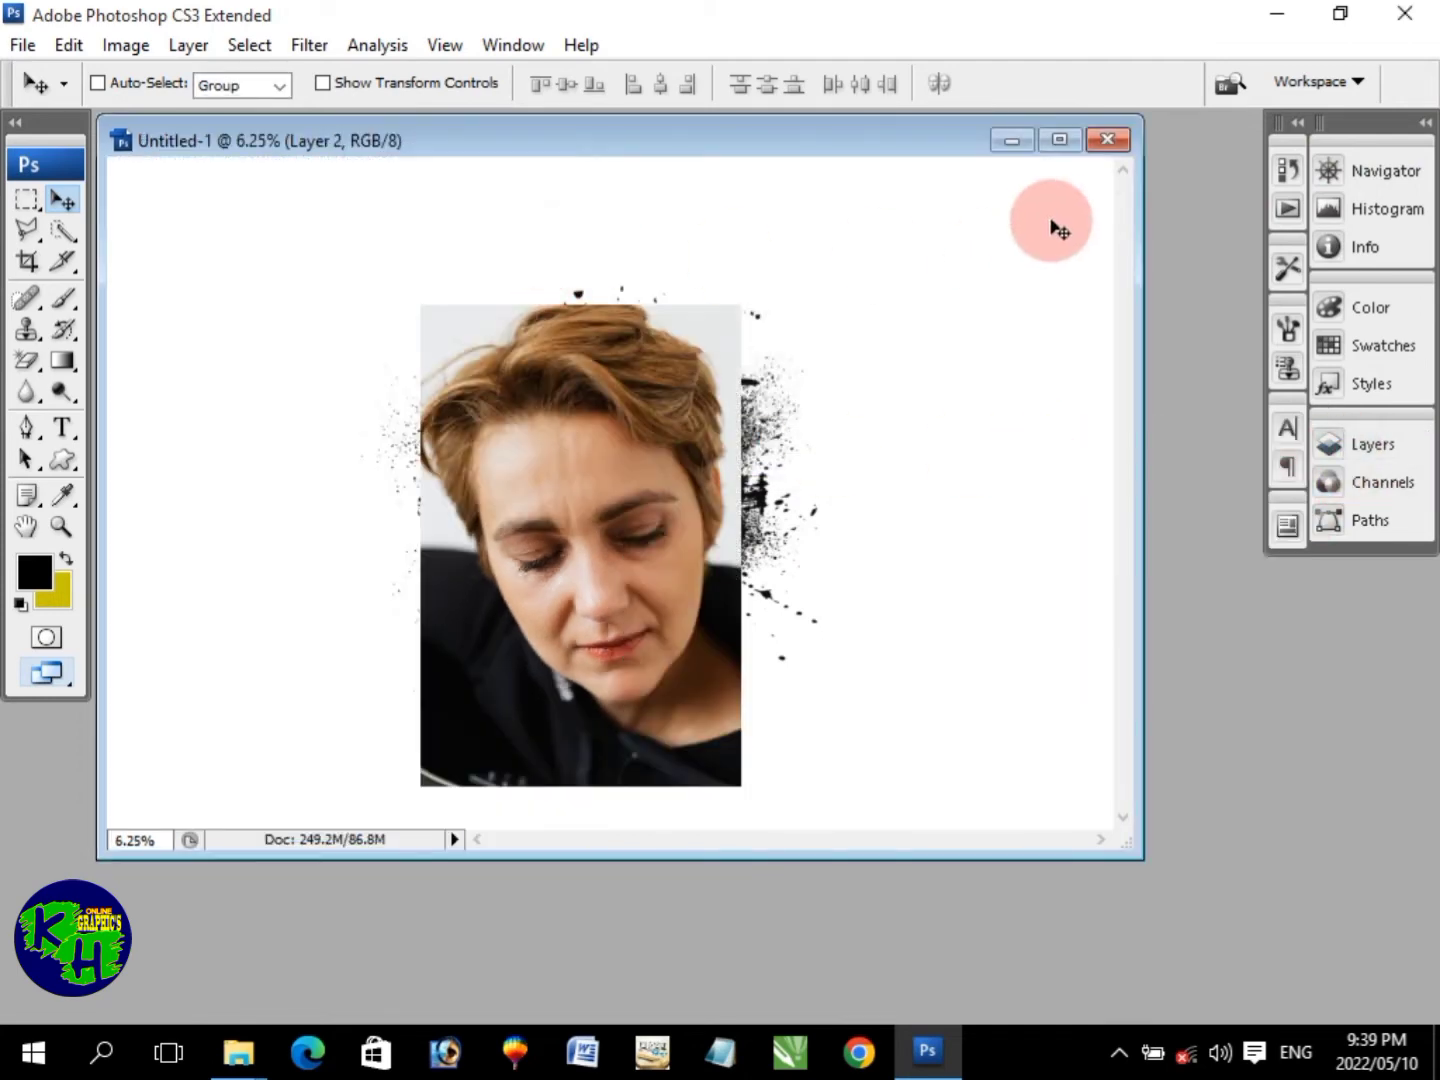
left_click(1059, 140)
mouse_move(836, 515)
left_mouse_down()
mouse_move(572, 540)
mouse_move(593, 567)
left_mouse_up()
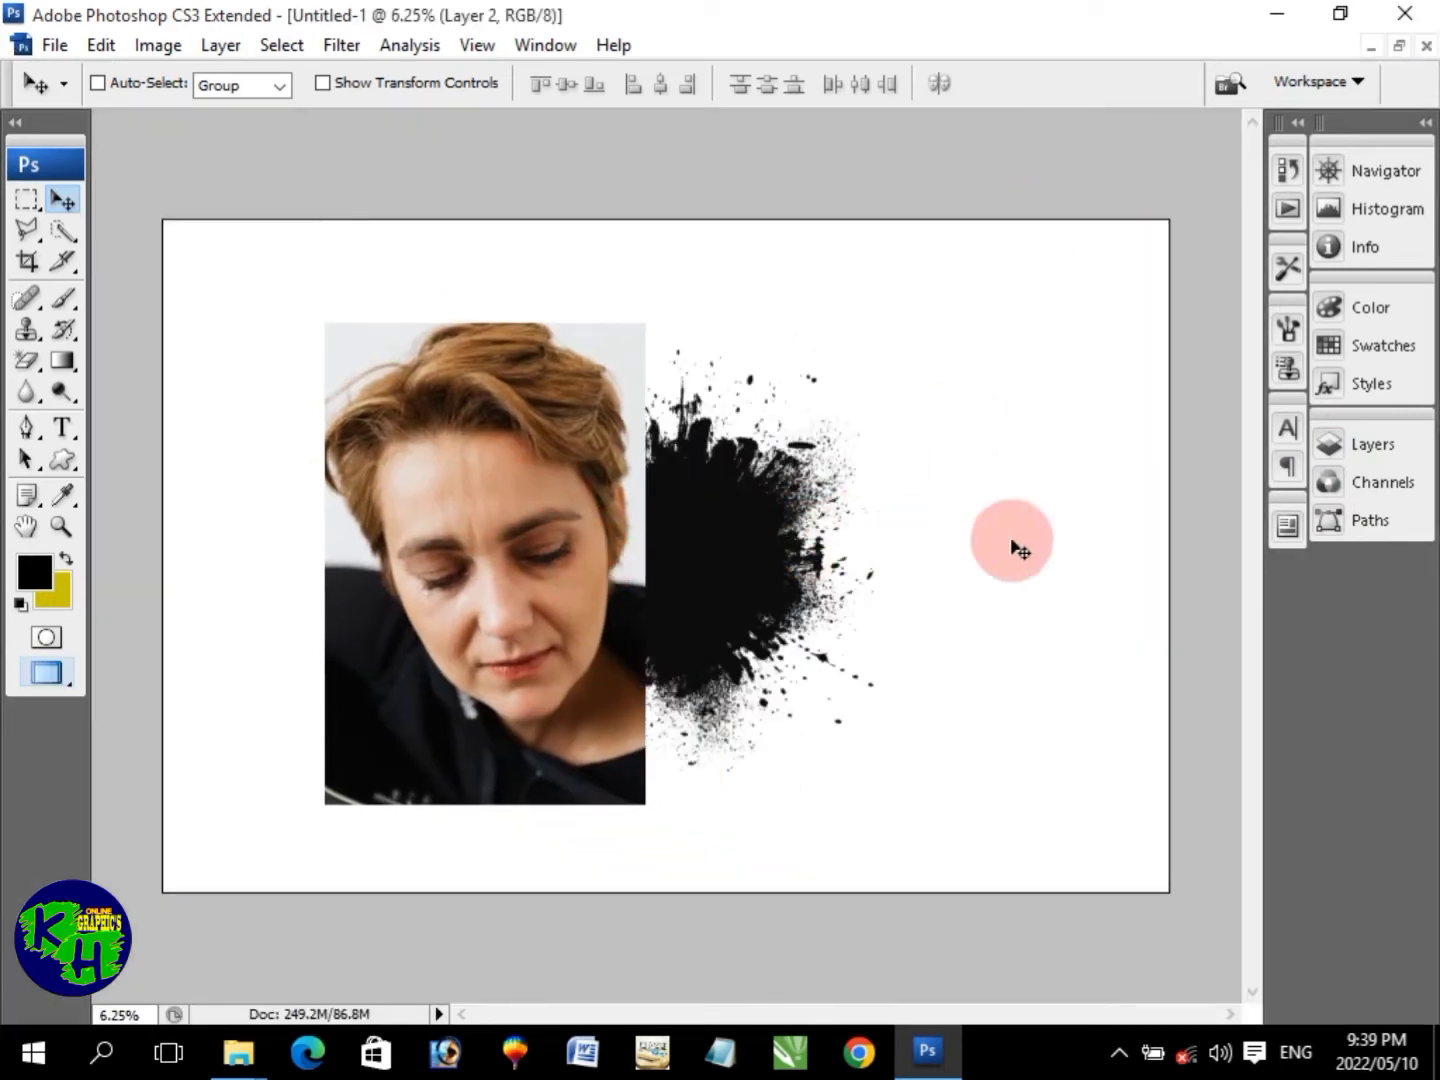
left_click(1375, 447)
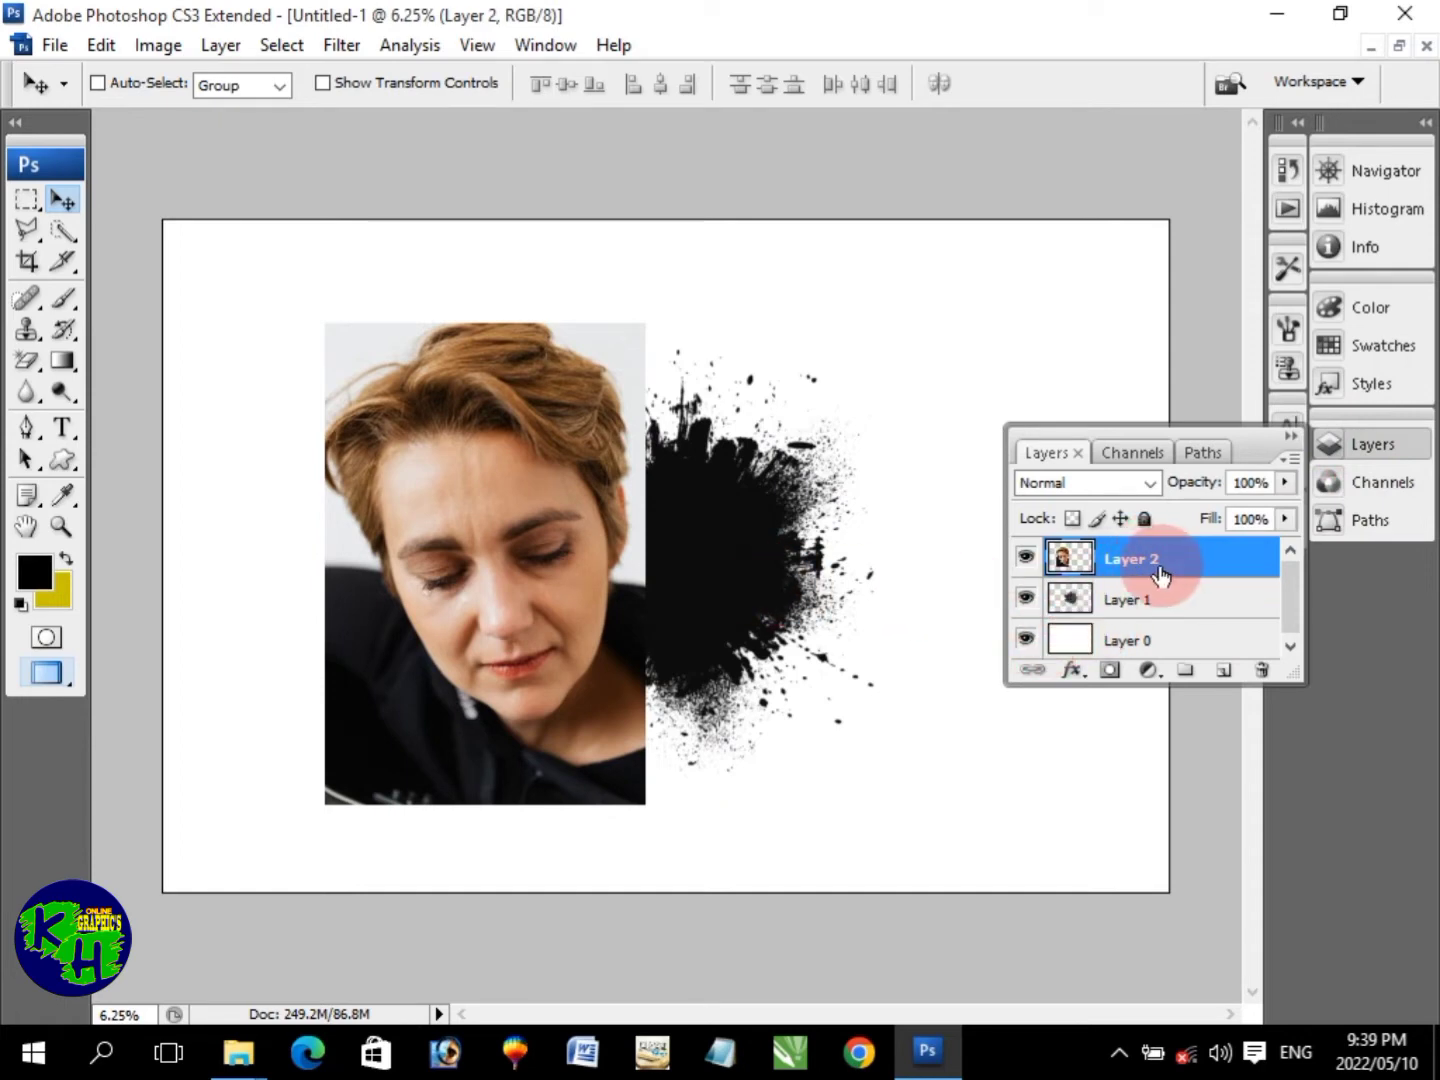
Alt-click to clip the portrait layer to the splatter and move it over the splatter
key("alt")
left_click(1167, 577, "alt")
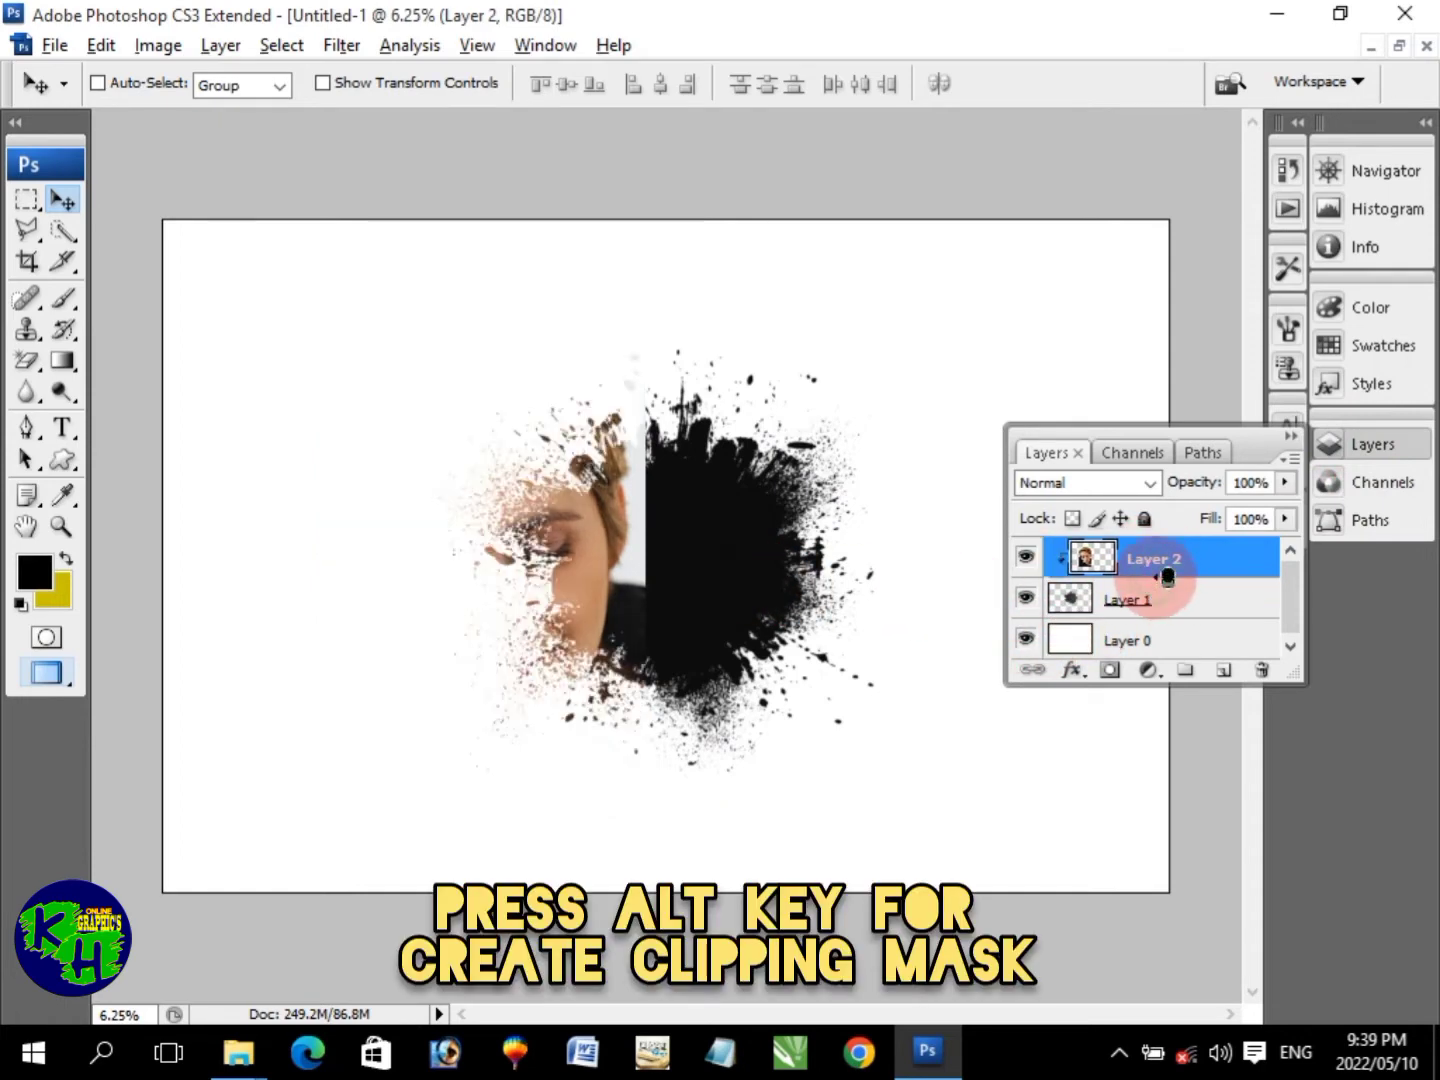
mouse_move(672, 601)
left_mouse_down()
mouse_move(779, 568)
mouse_move(725, 572)
mouse_move(754, 577)
left_mouse_up()
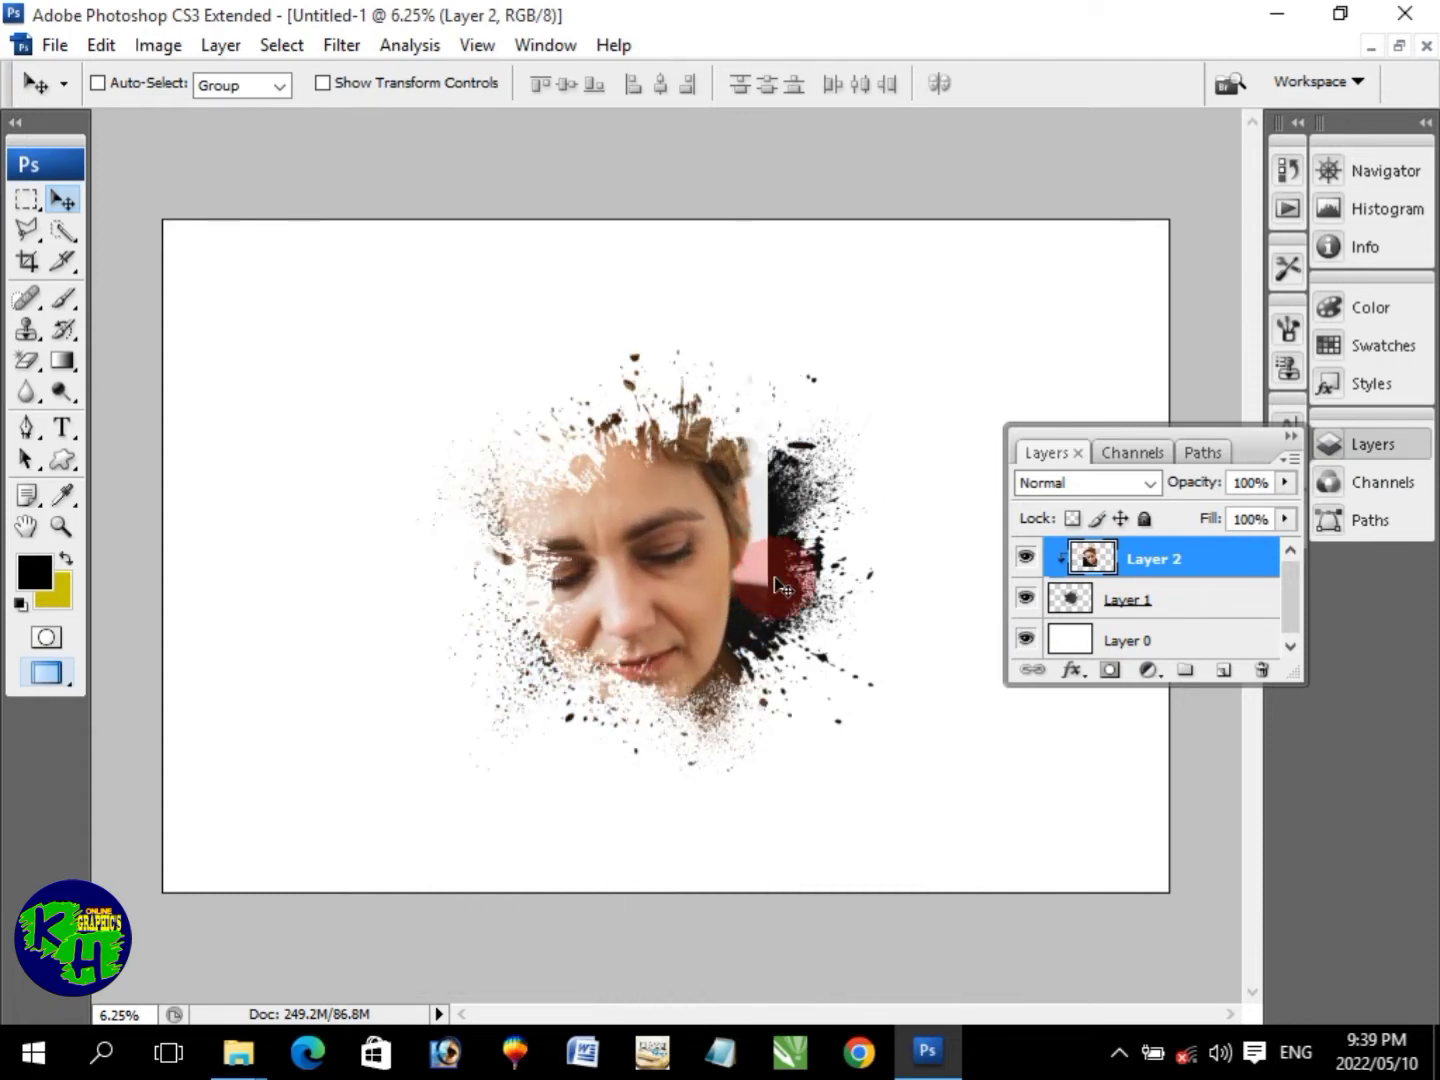
Scale the portrait to about 90.6% and reposition the face inside the splatter
key("ctrl+t")
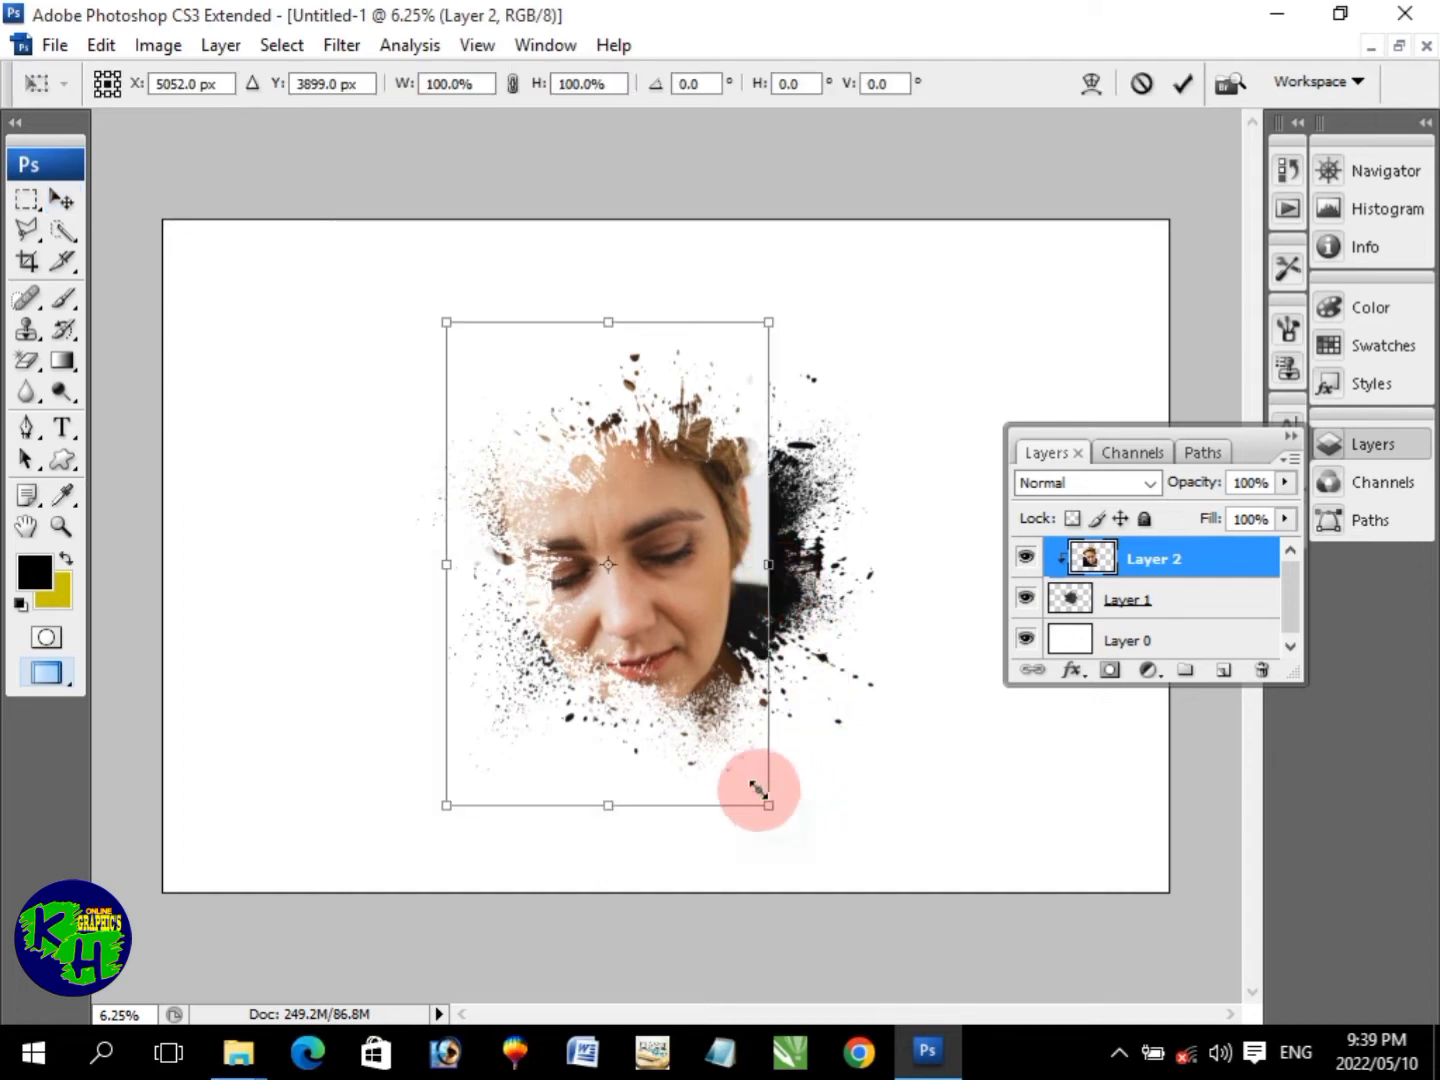
left_click_drag(759, 790, 739, 758)
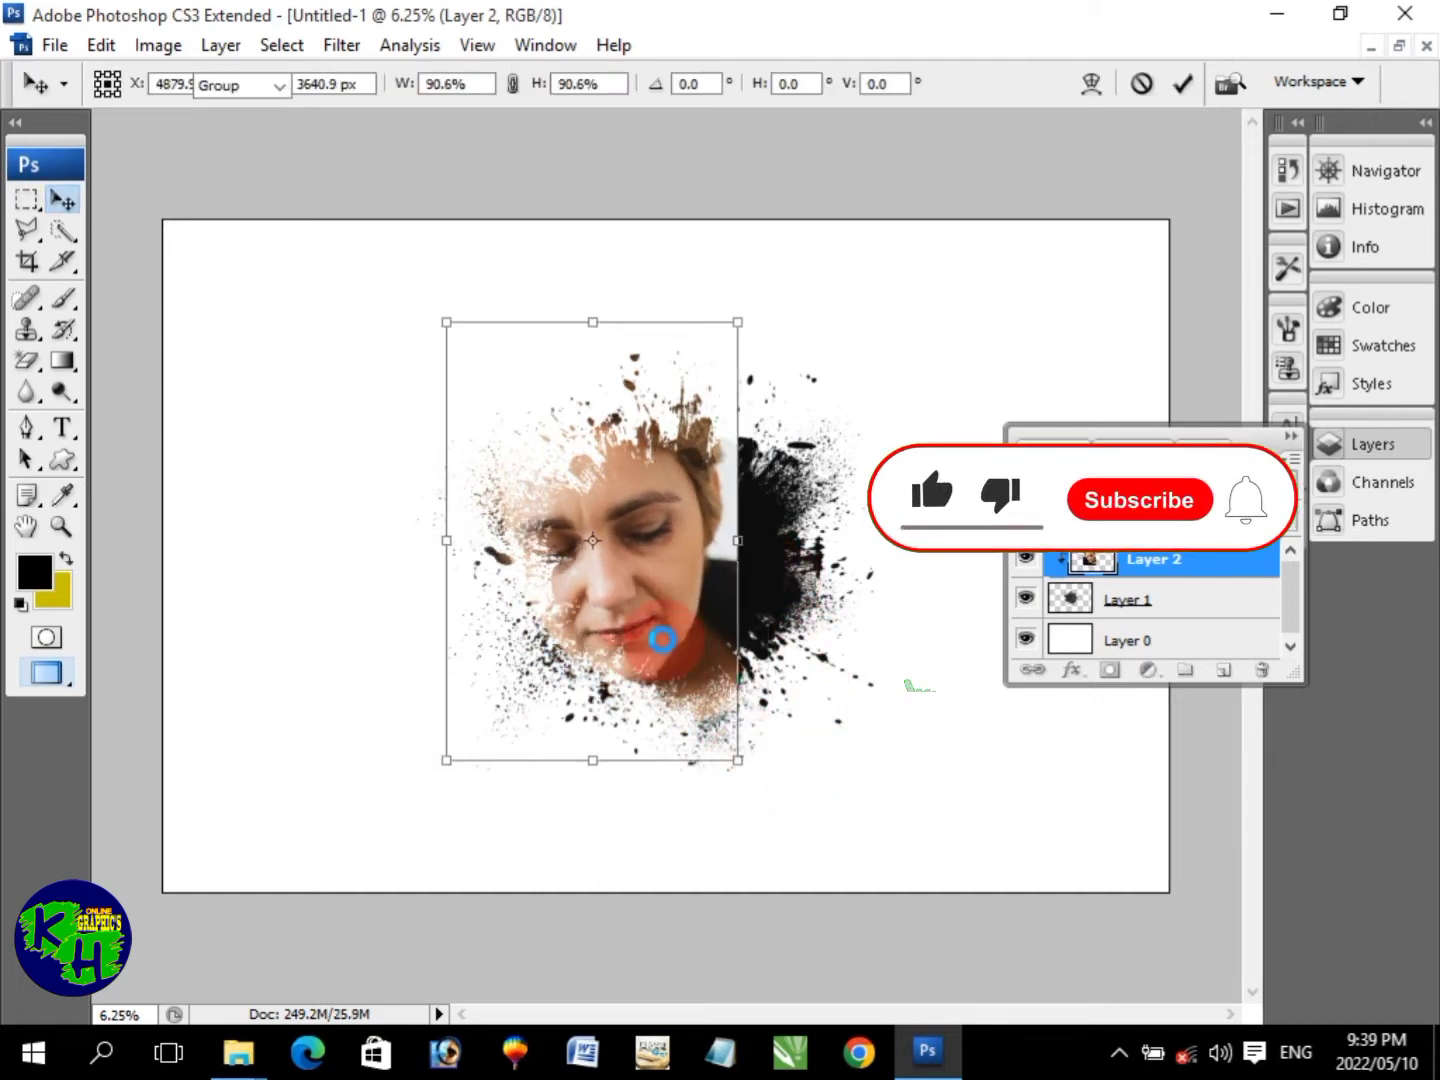
double_click(689, 666)
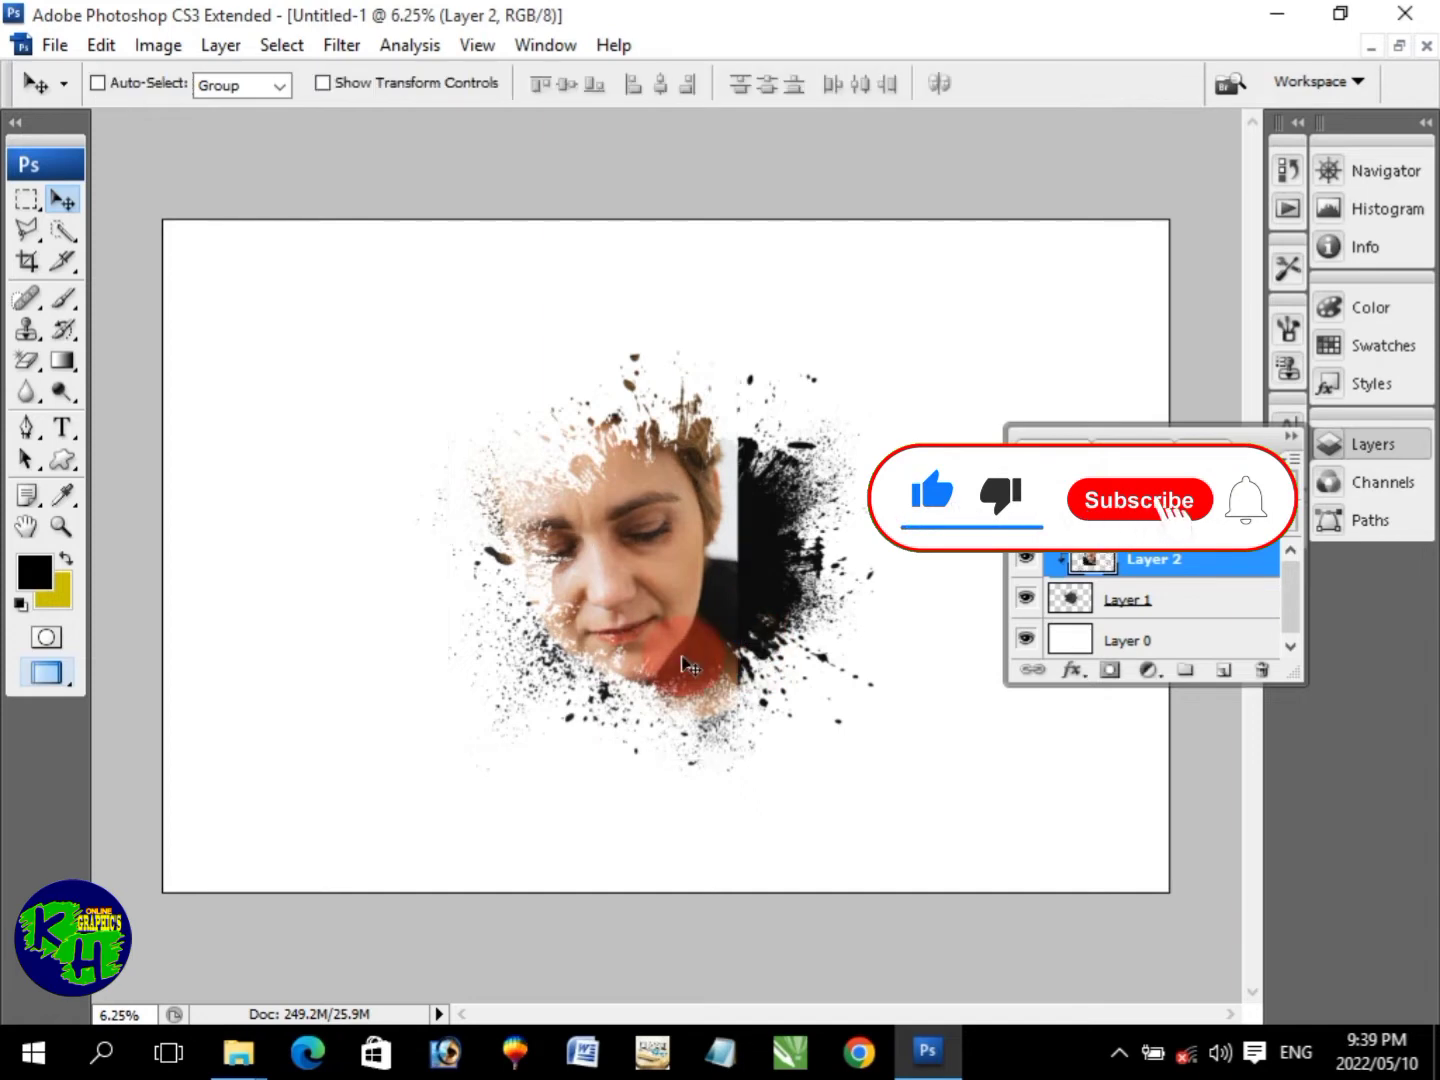
left_click_drag(687, 644, 705, 658)
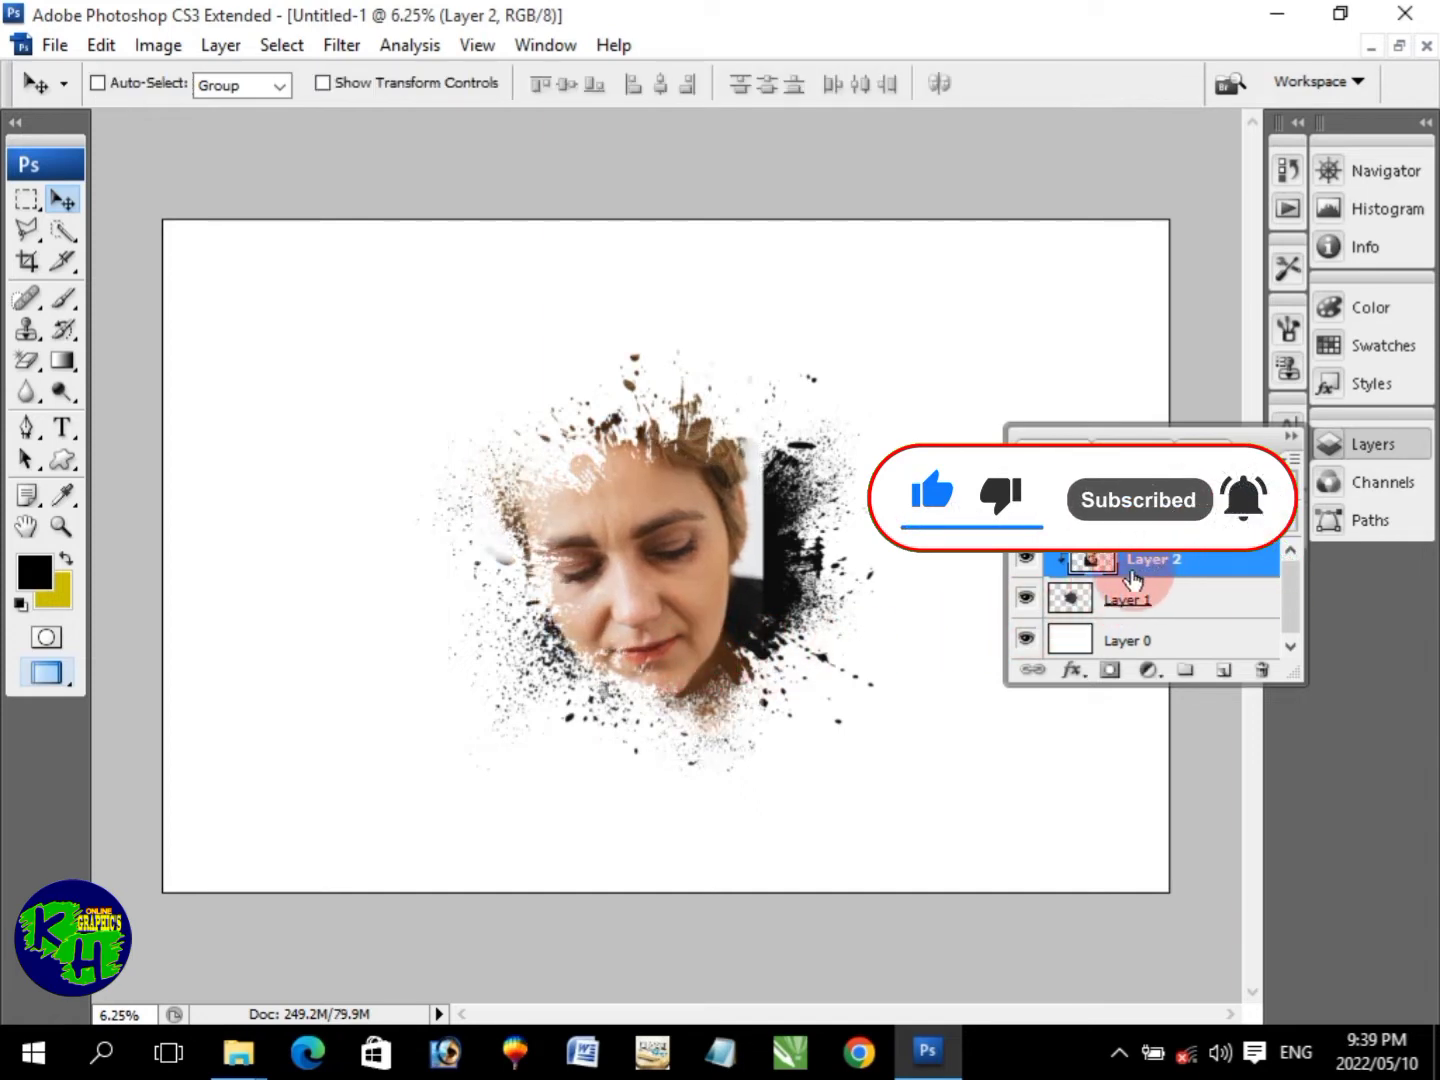
left_click_drag(699, 578, 720, 570)
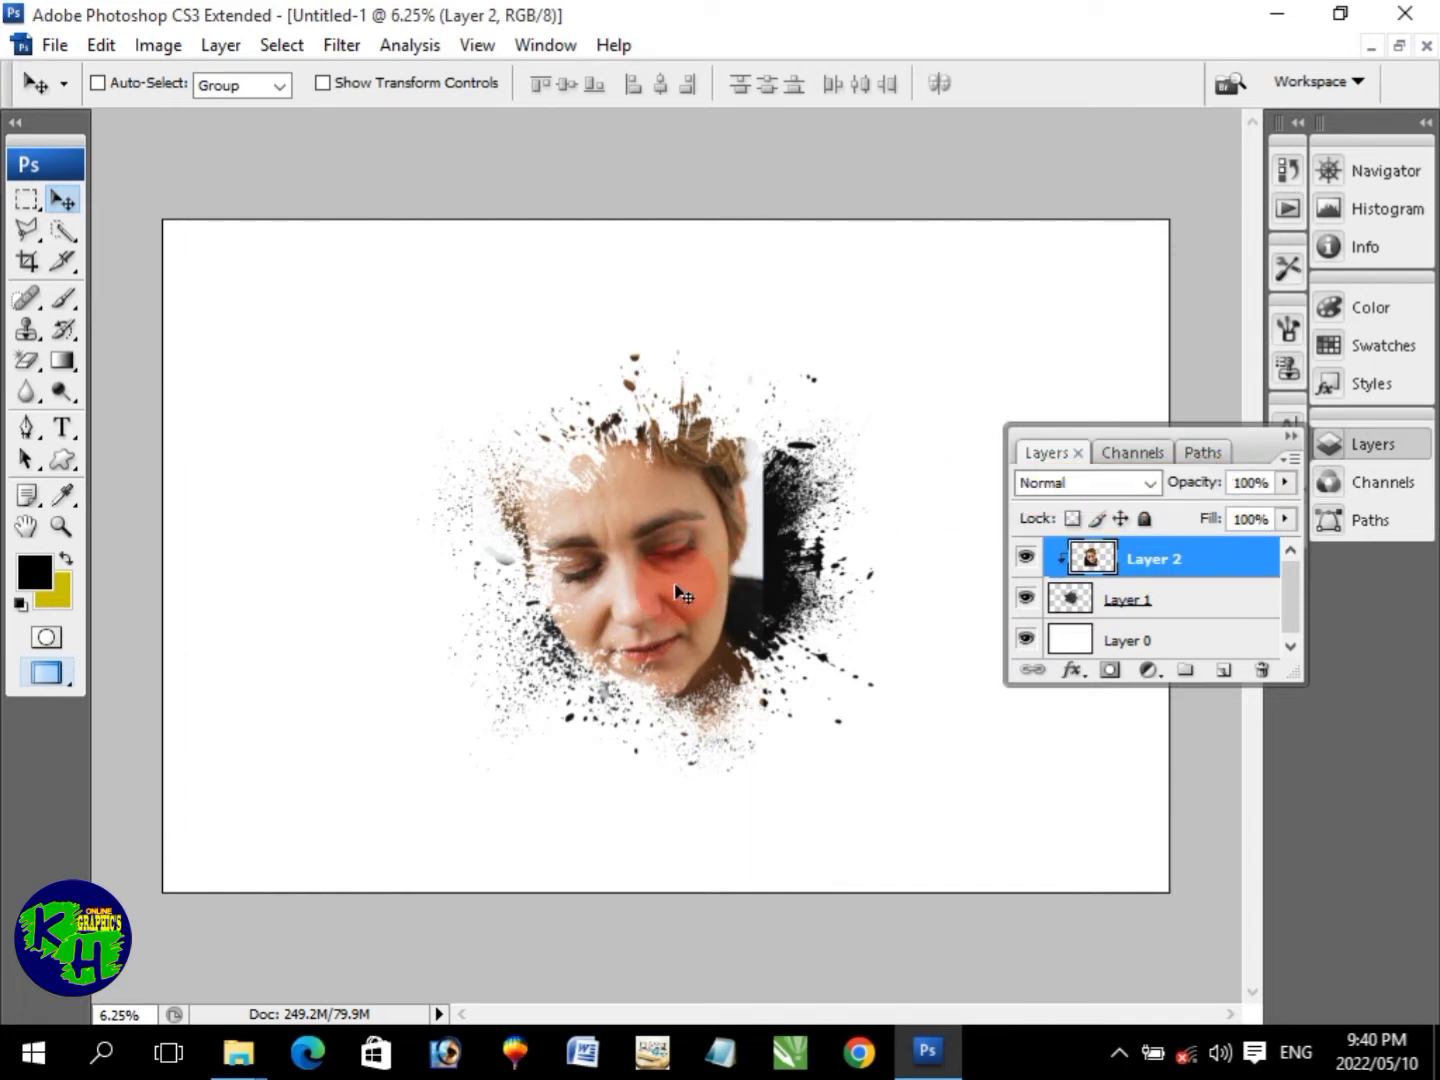
left_click(175, 478)
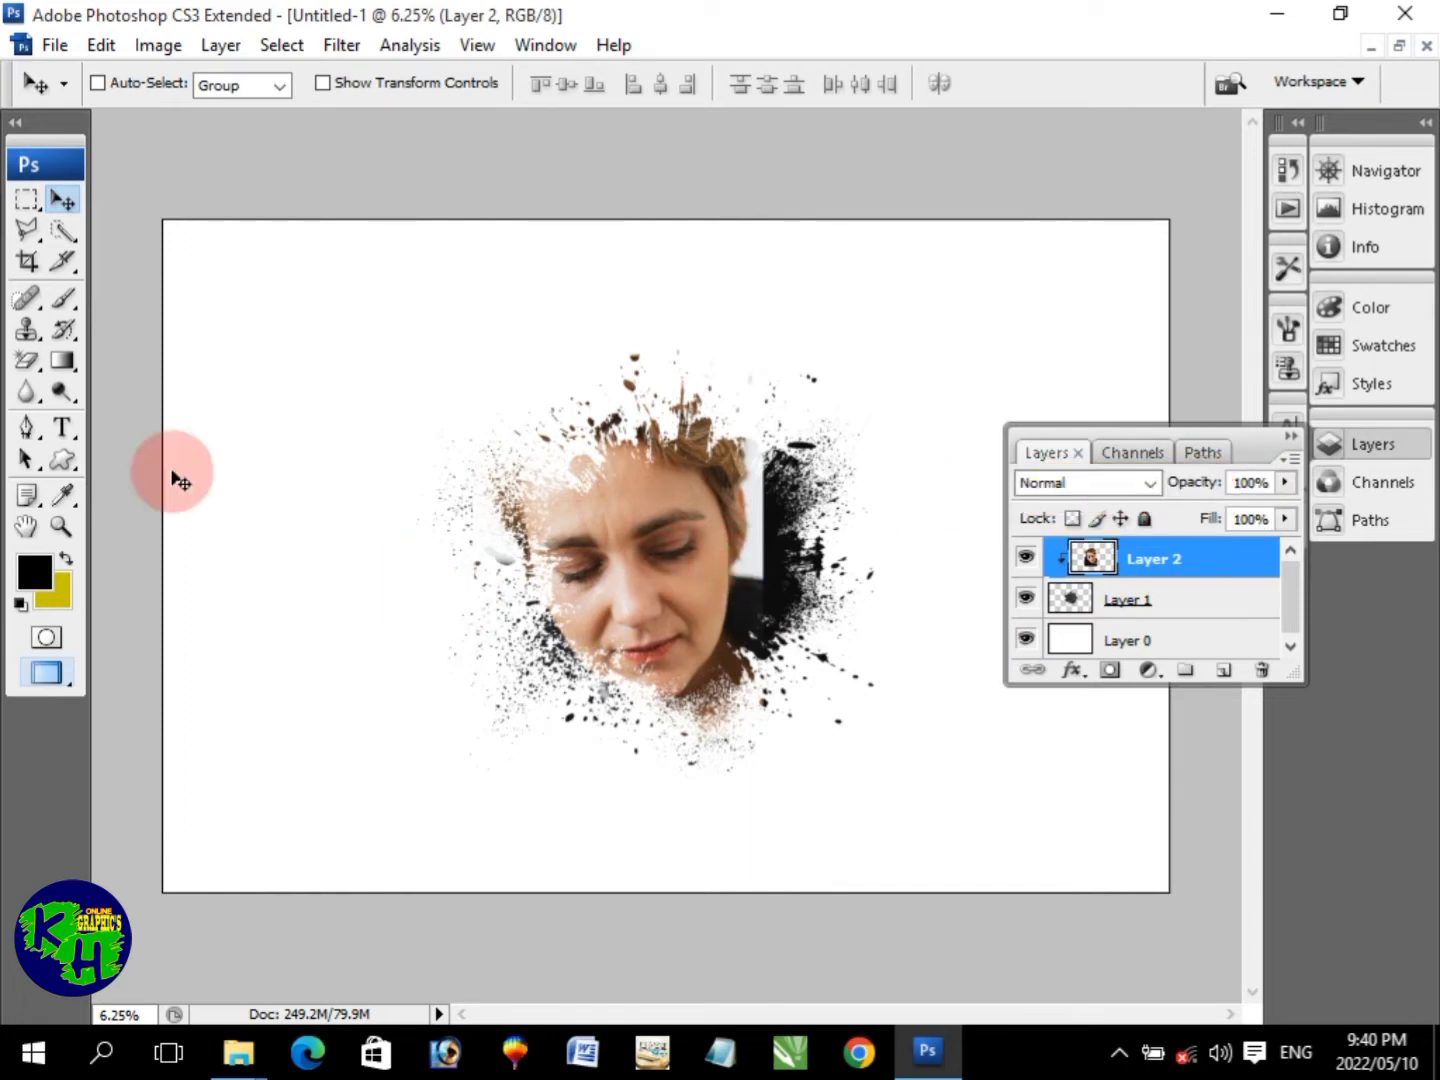
Stamp a splatter on new Layer 3 at the left, move it lower, and duplicate it with Ctrl+J
left_click(62, 298)
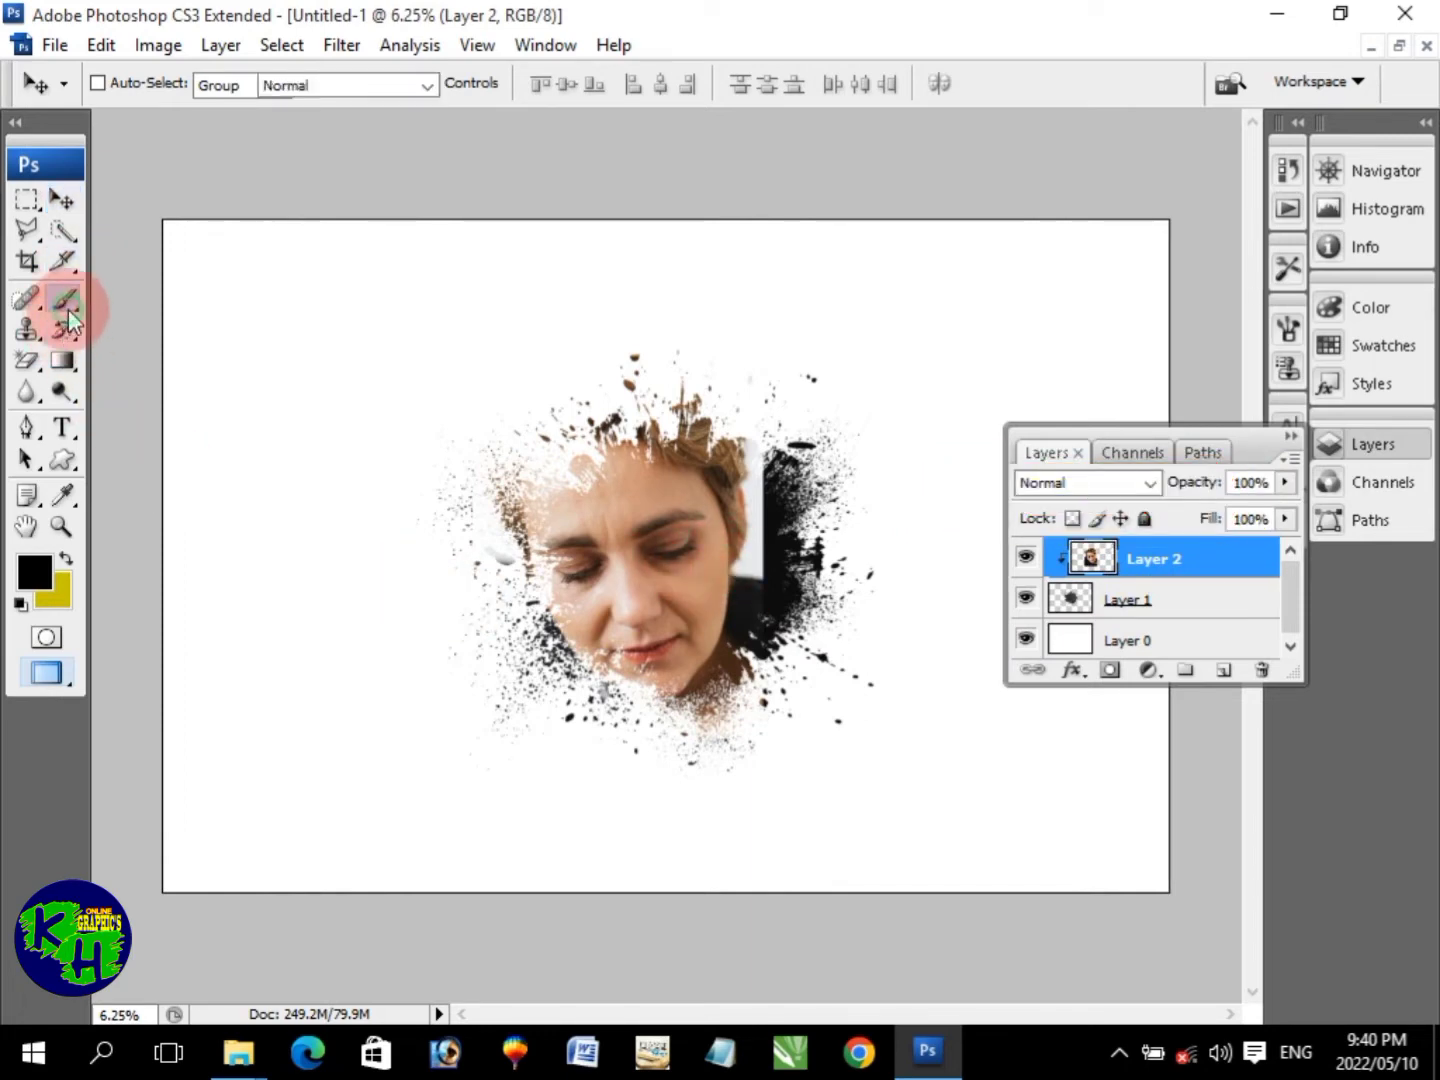
left_click(1226, 670)
left_click(301, 415)
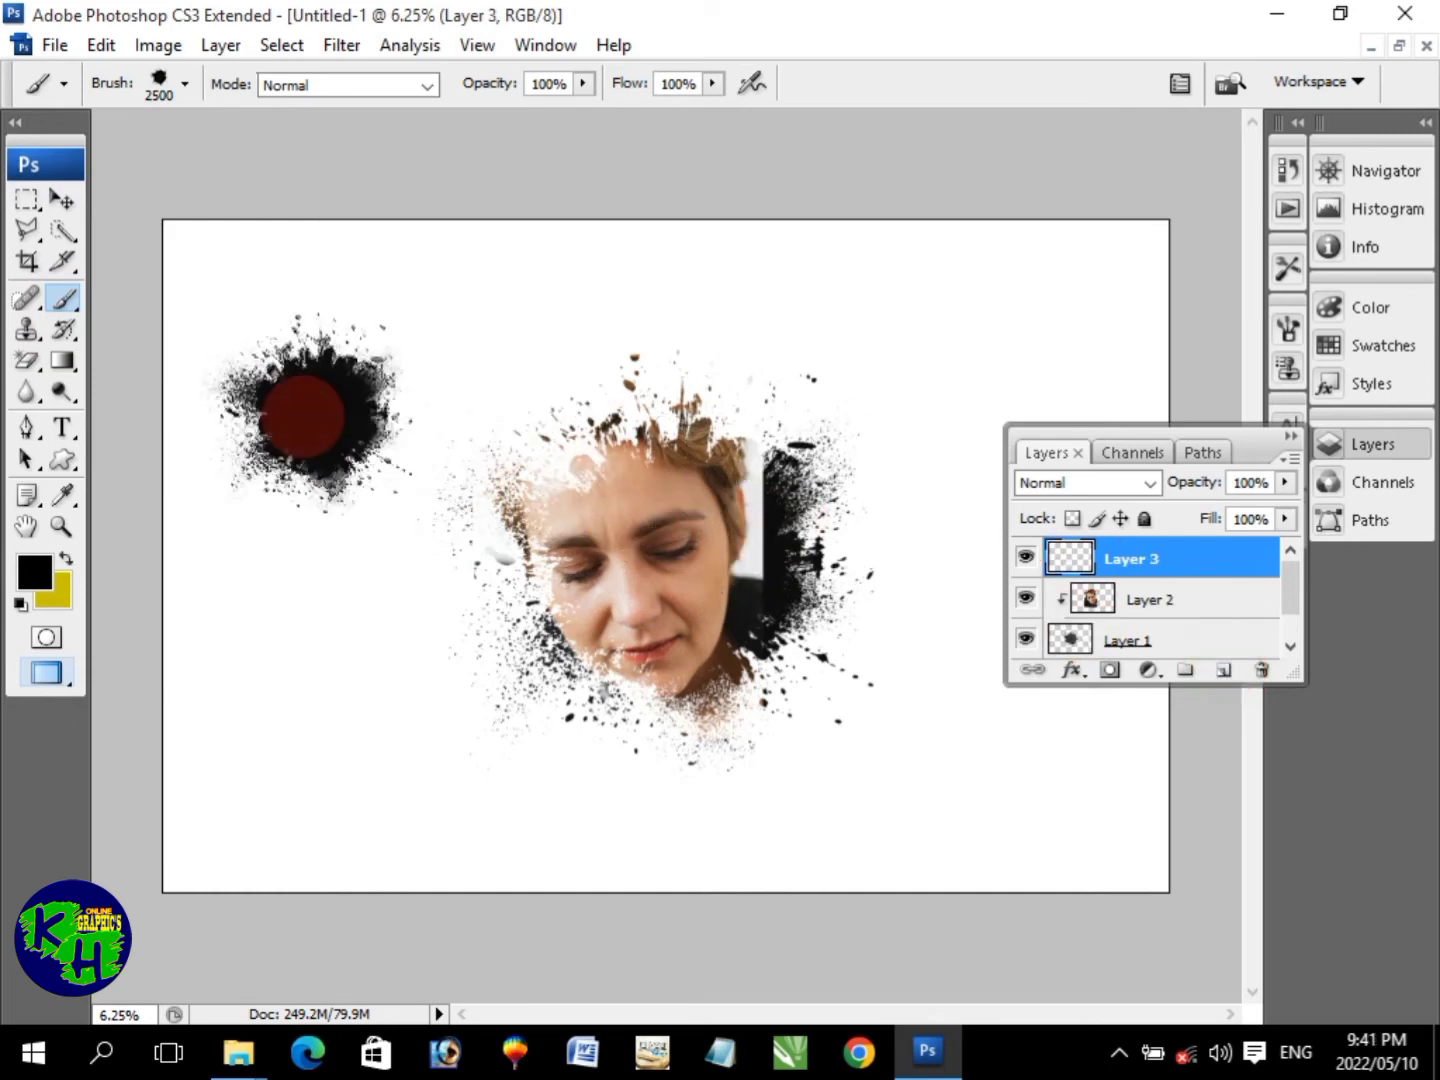
left_click(62, 200)
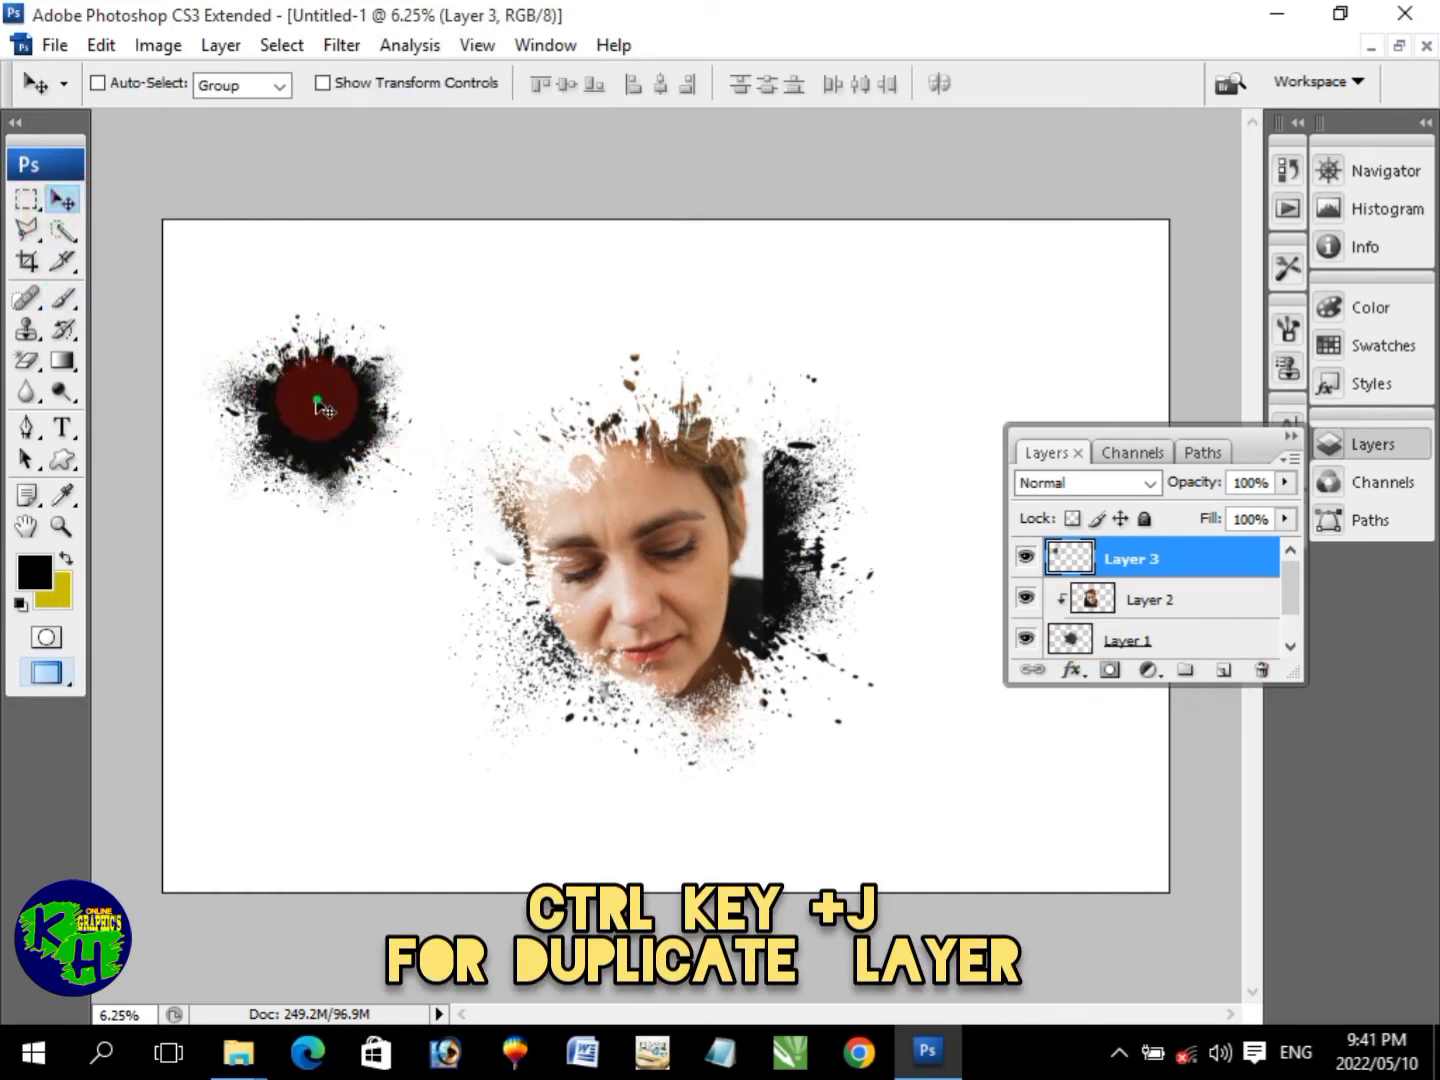
mouse_move(316, 403)
left_mouse_down()
mouse_move(344, 468)
mouse_move(371, 690)
left_mouse_up()
key("ctrl+j")
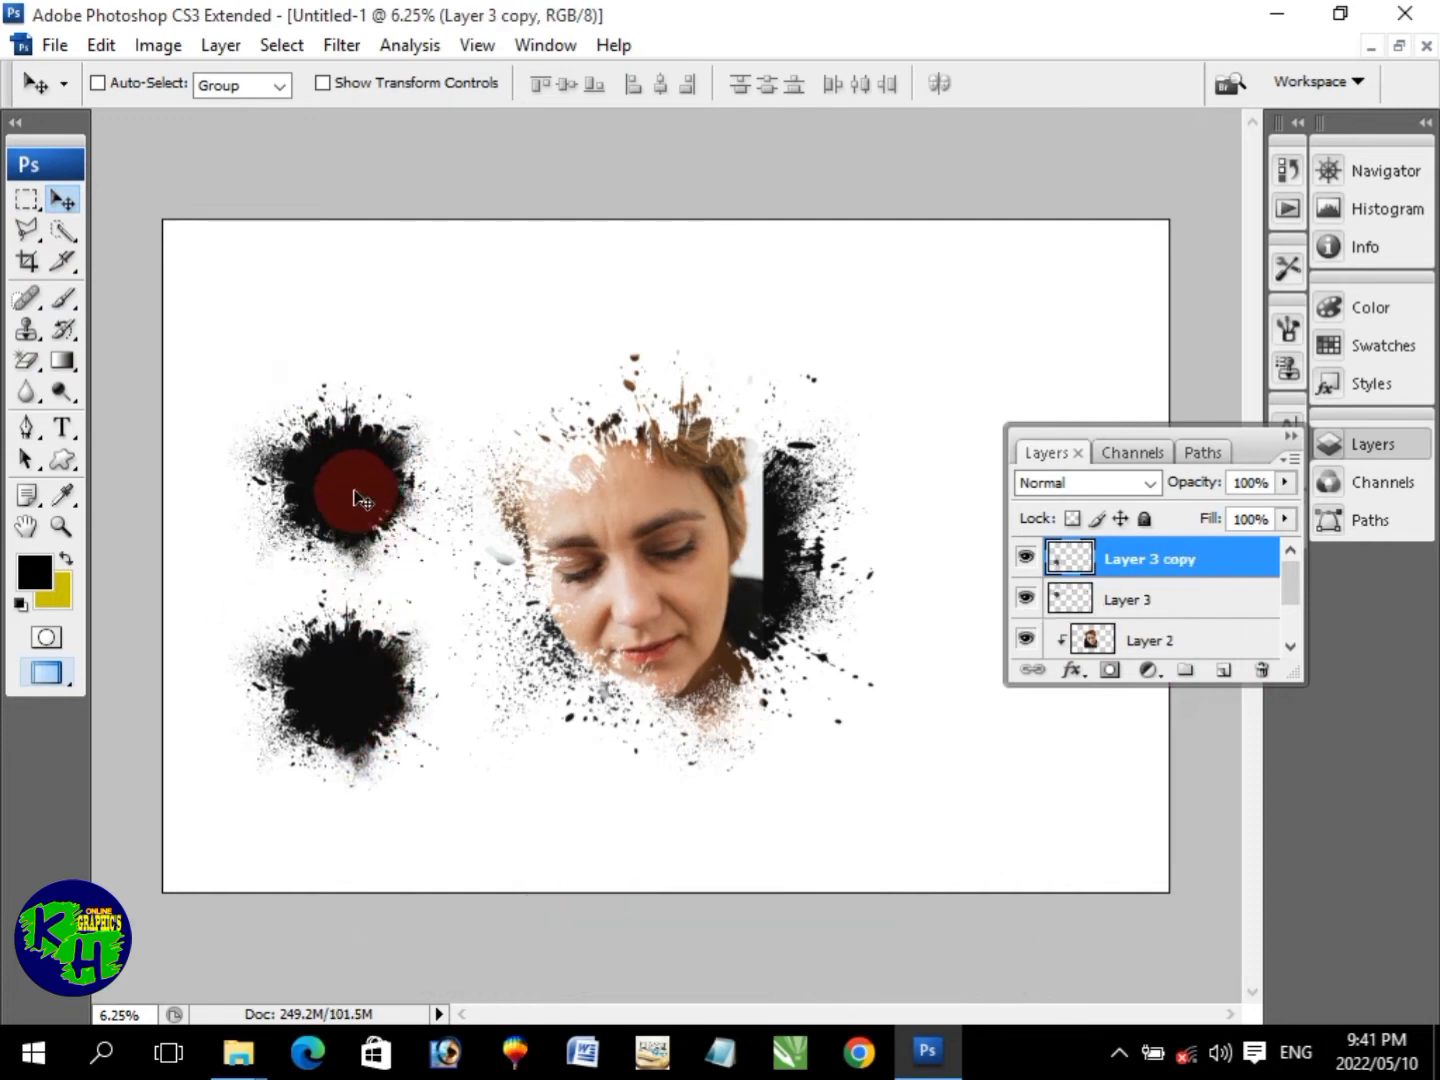
key("alt+bracketleft")
Add a Gradient Overlay to Layer 3, starting from the black-to-yellow preset
right_click(1125, 610)
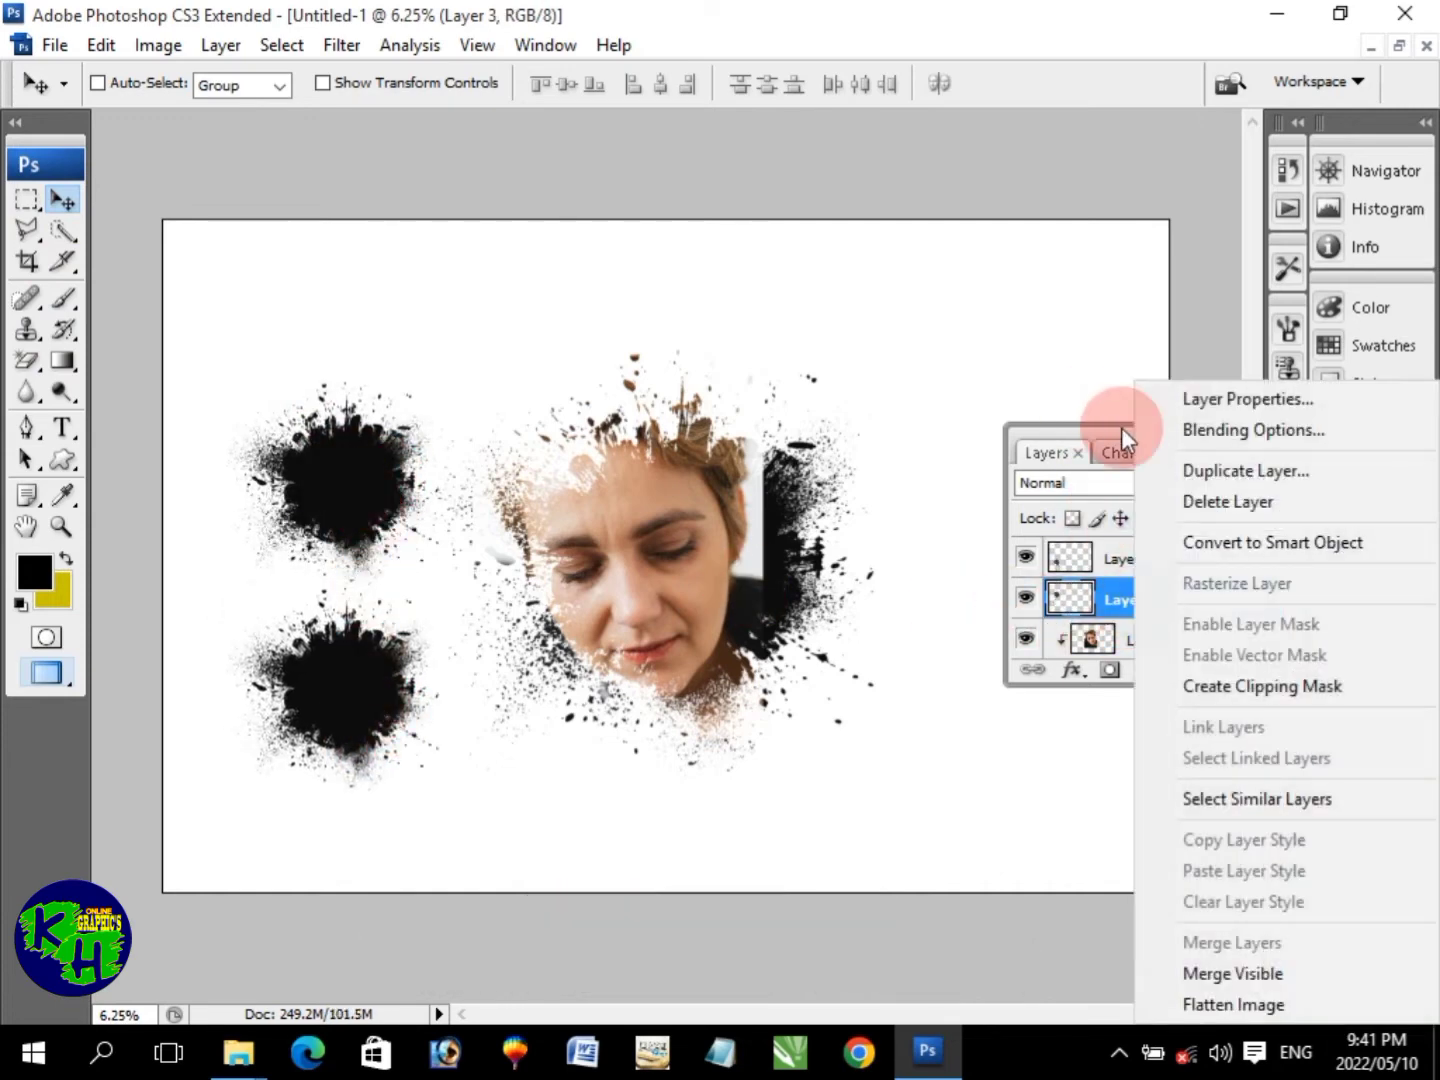
left_click(1230, 429)
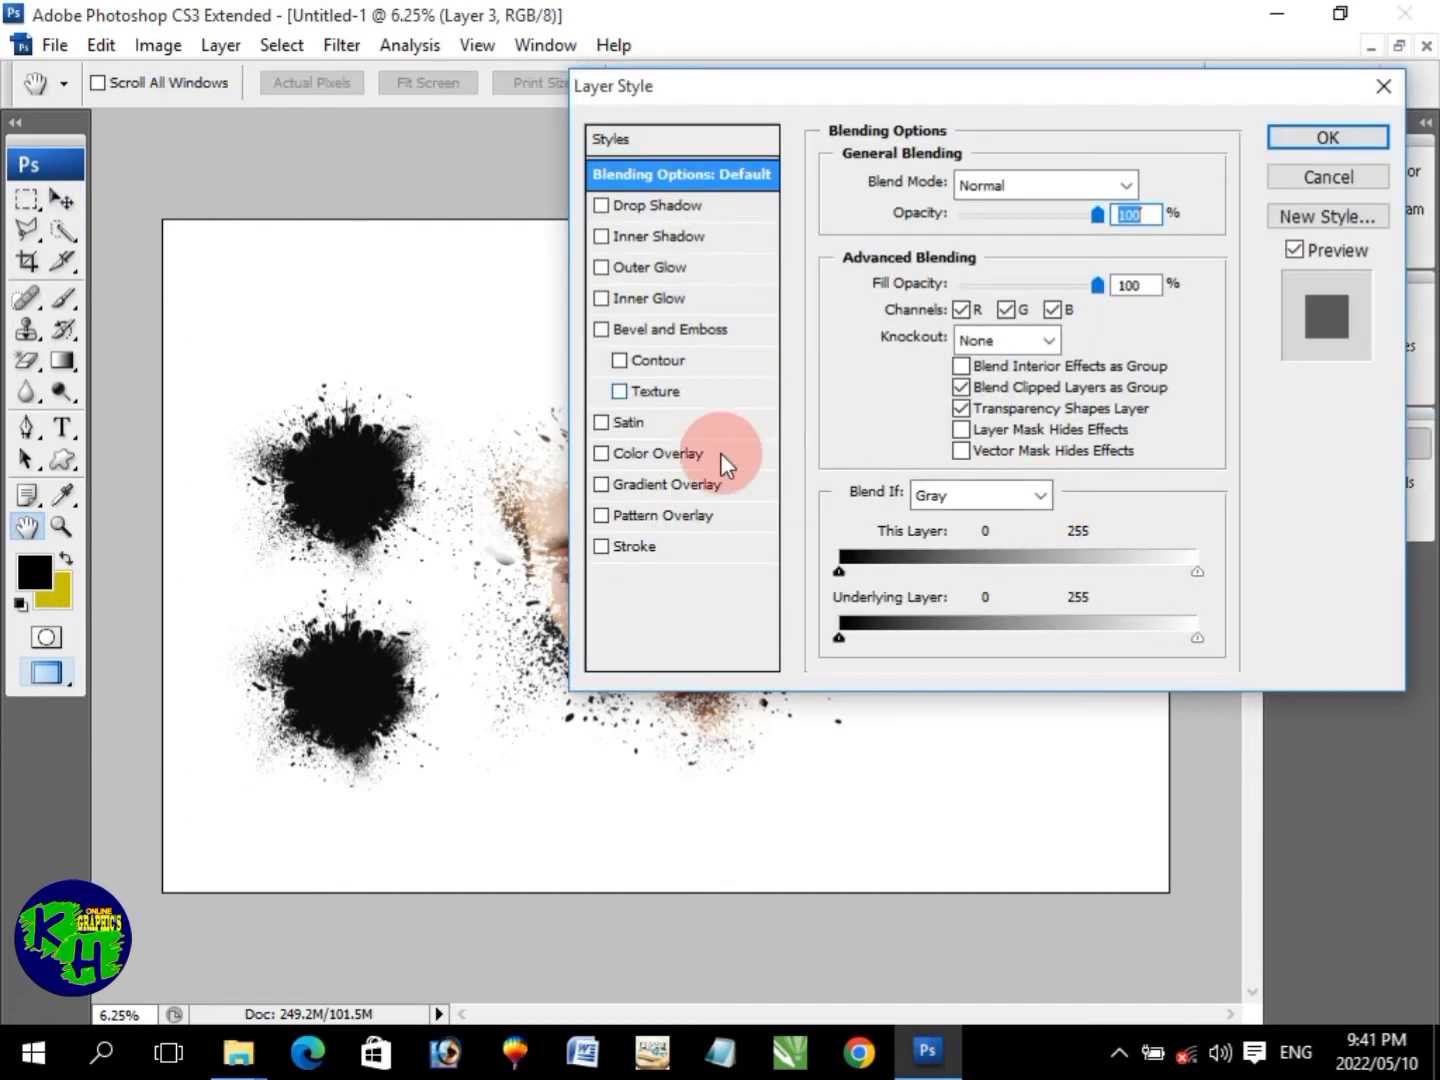
left_click(672, 484)
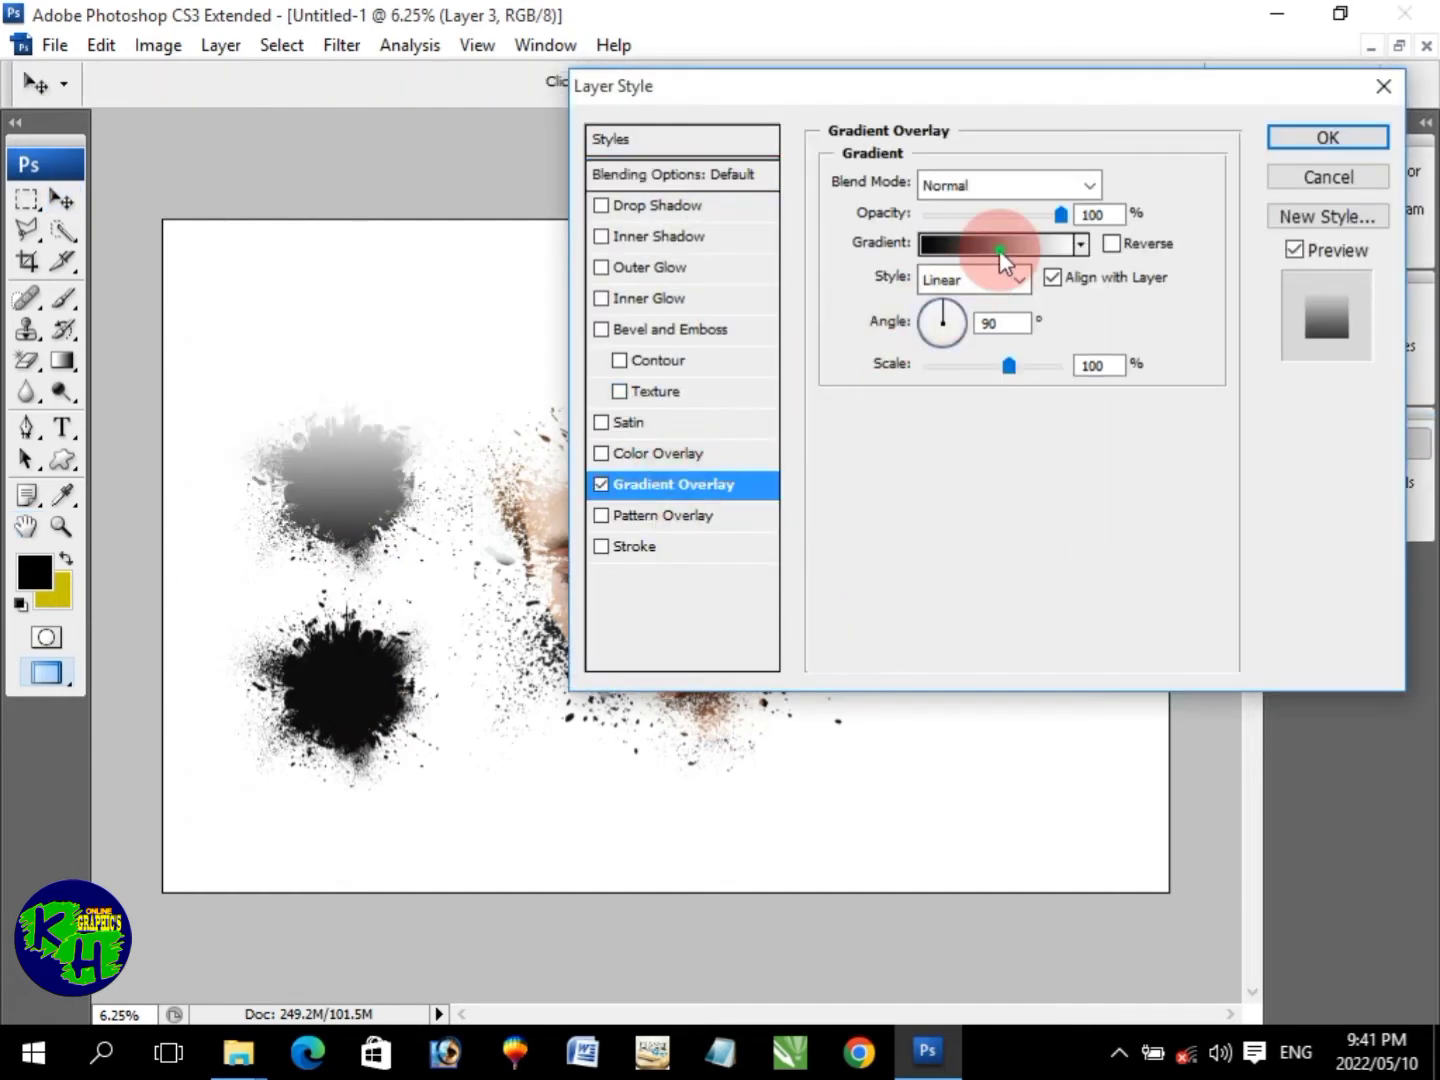
left_click(999, 250)
left_click(788, 159)
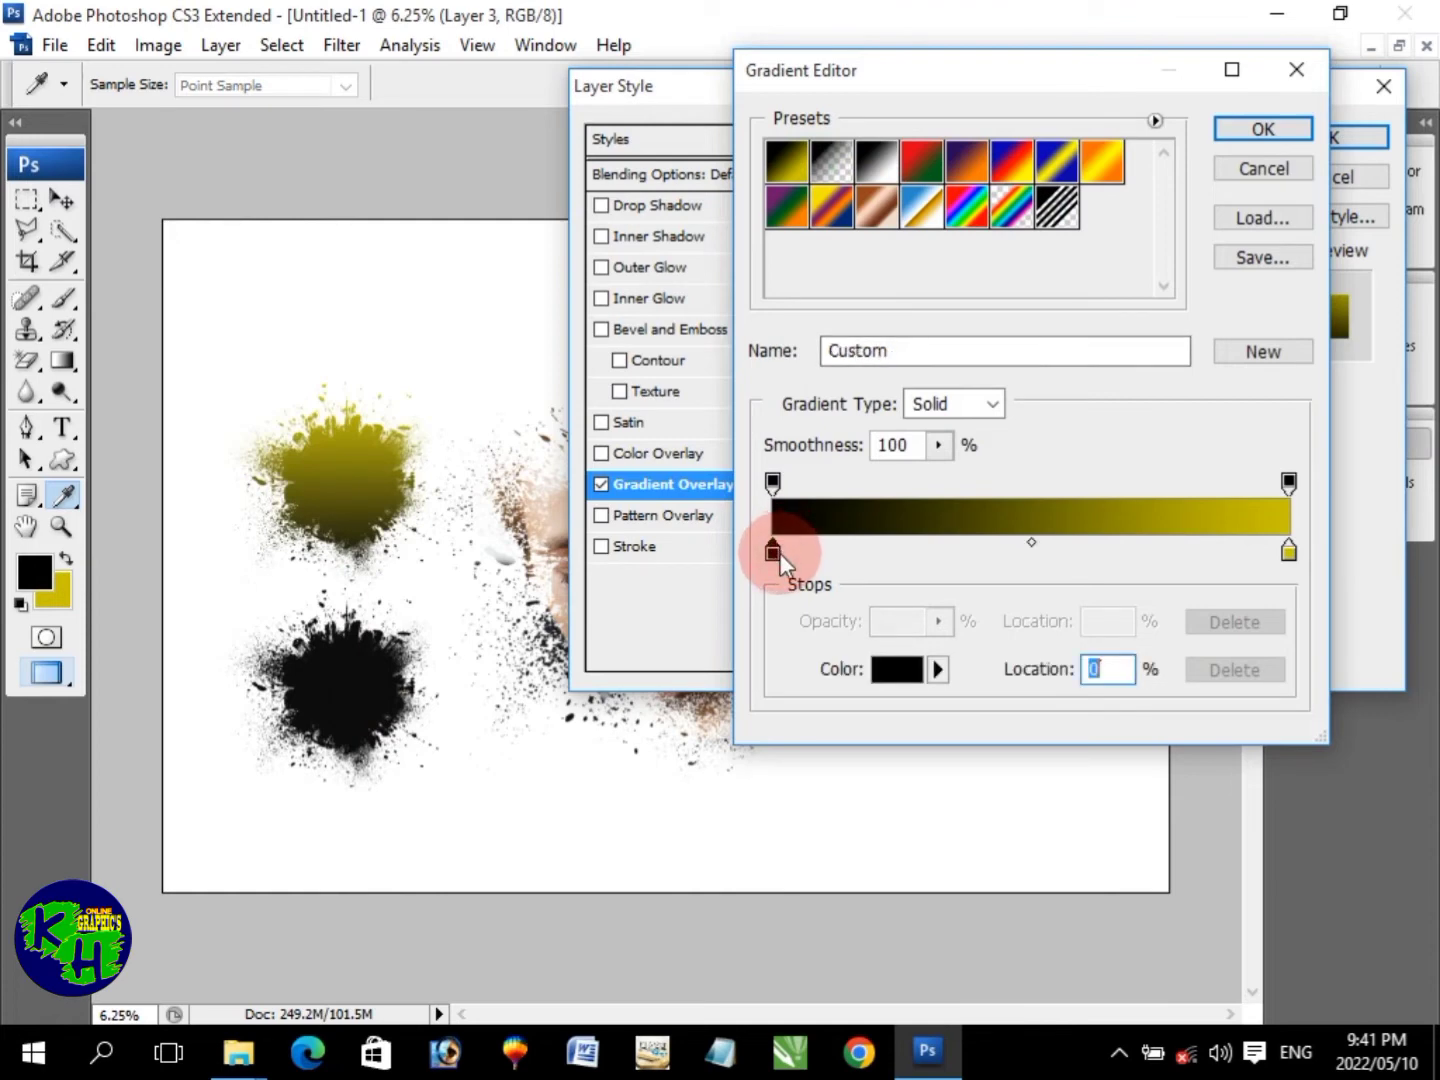
Change the gradient's black start stop to a vivid bright green
double_click(773, 551)
left_click_drag(1076, 517, 1085, 487)
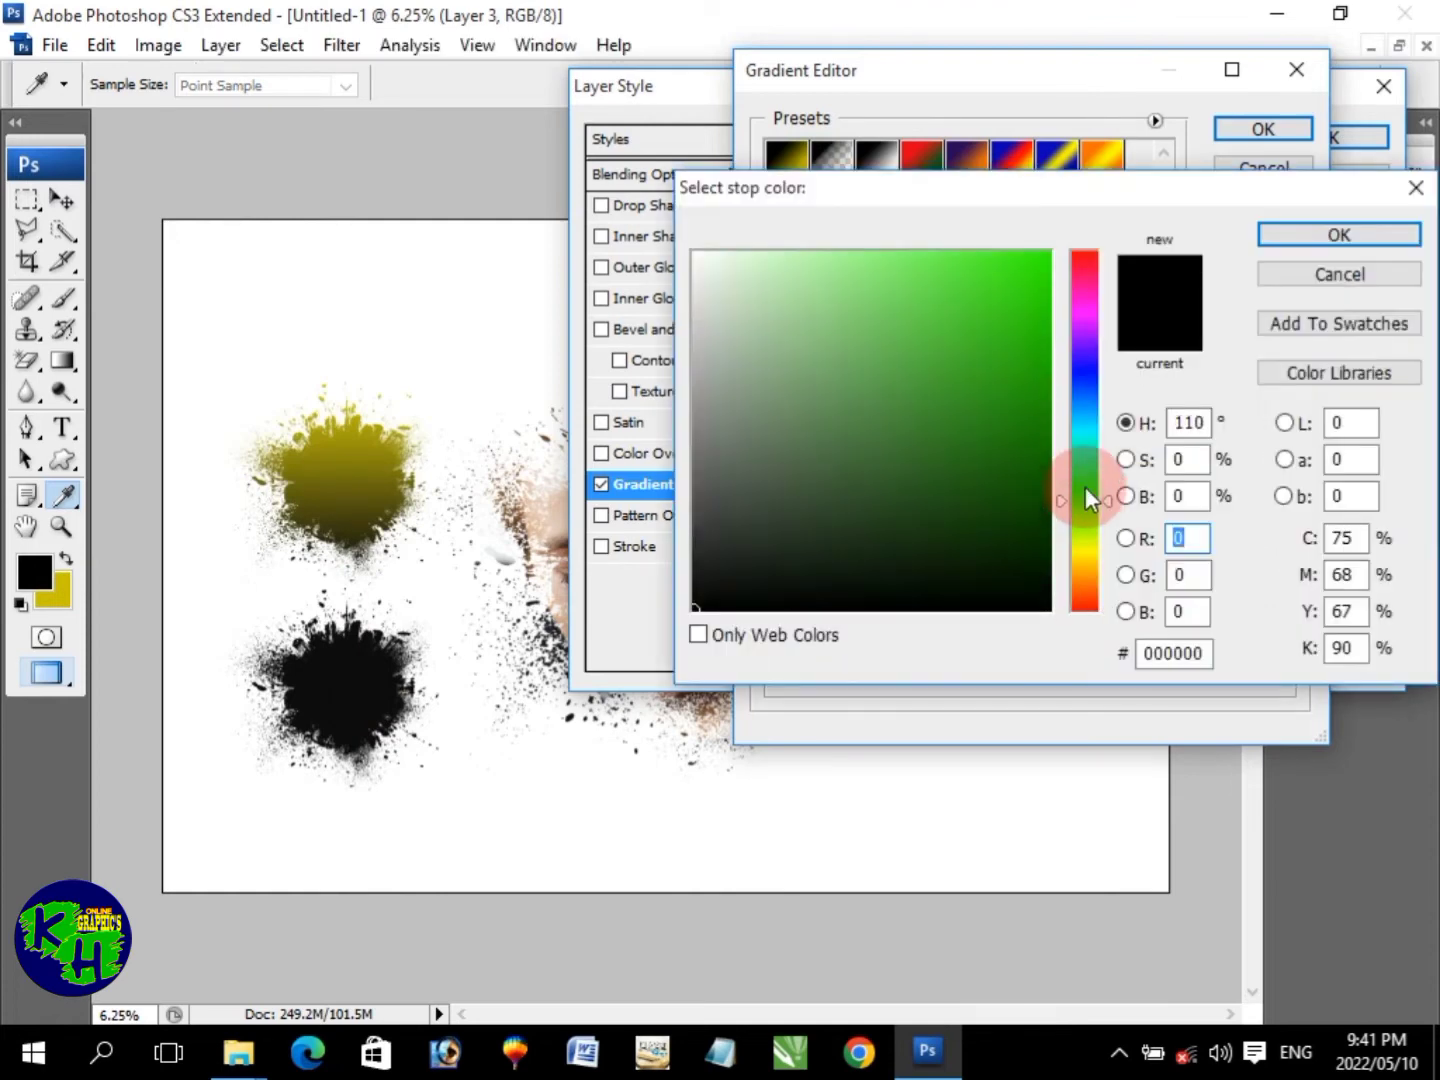
left_click(1041, 399)
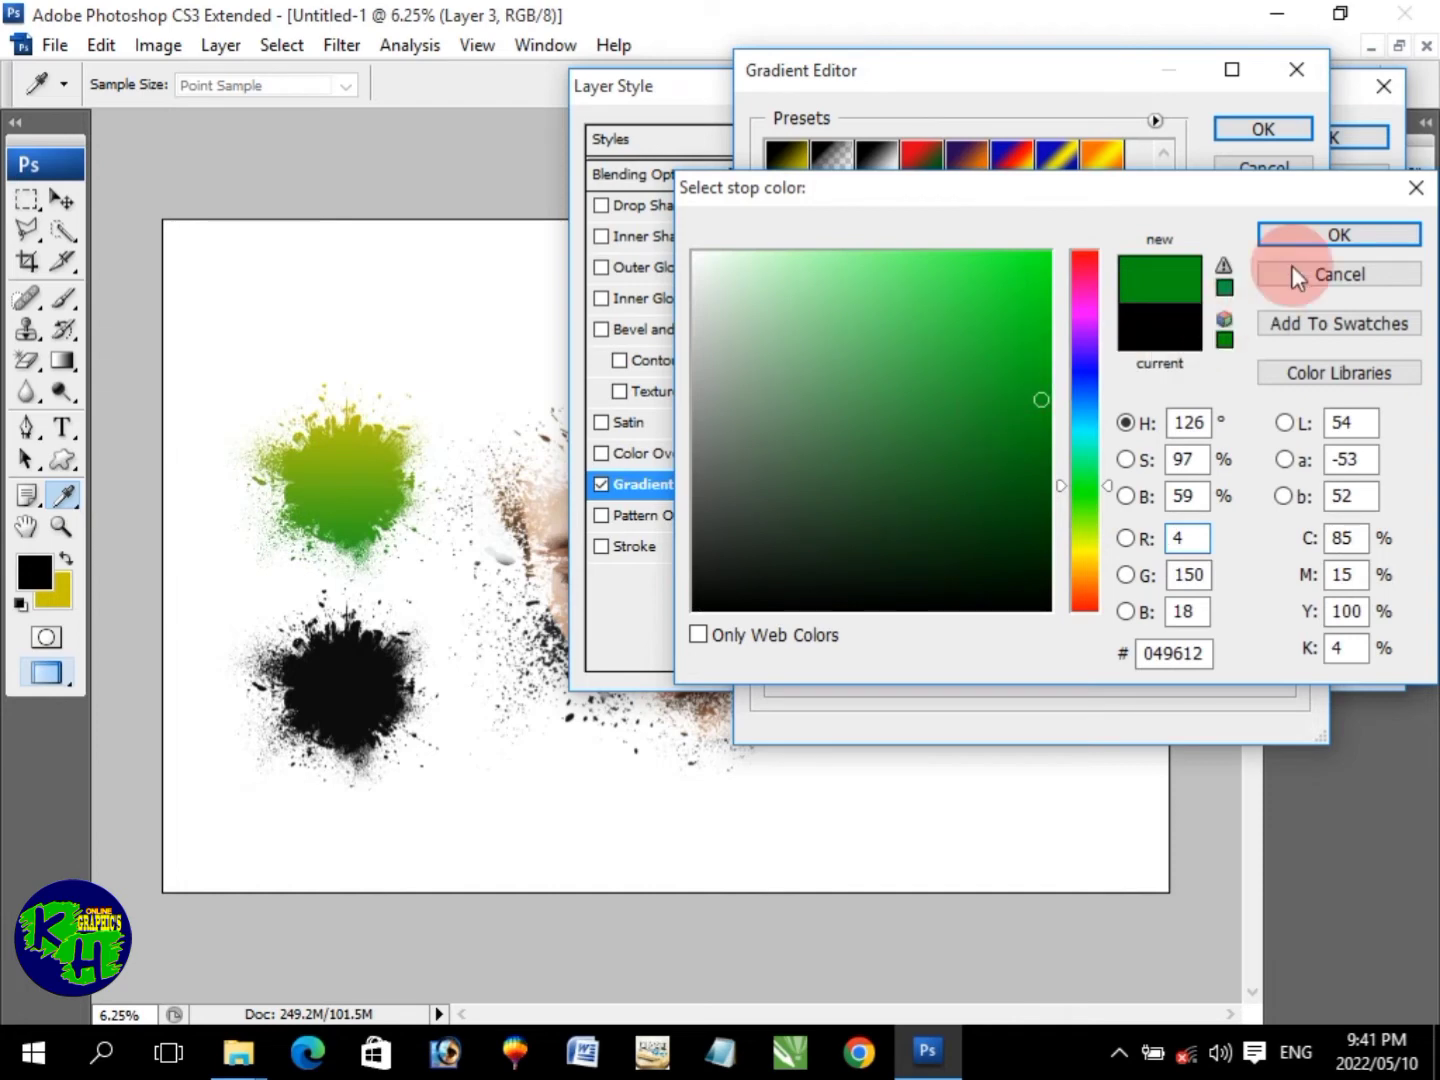
left_click(1083, 292)
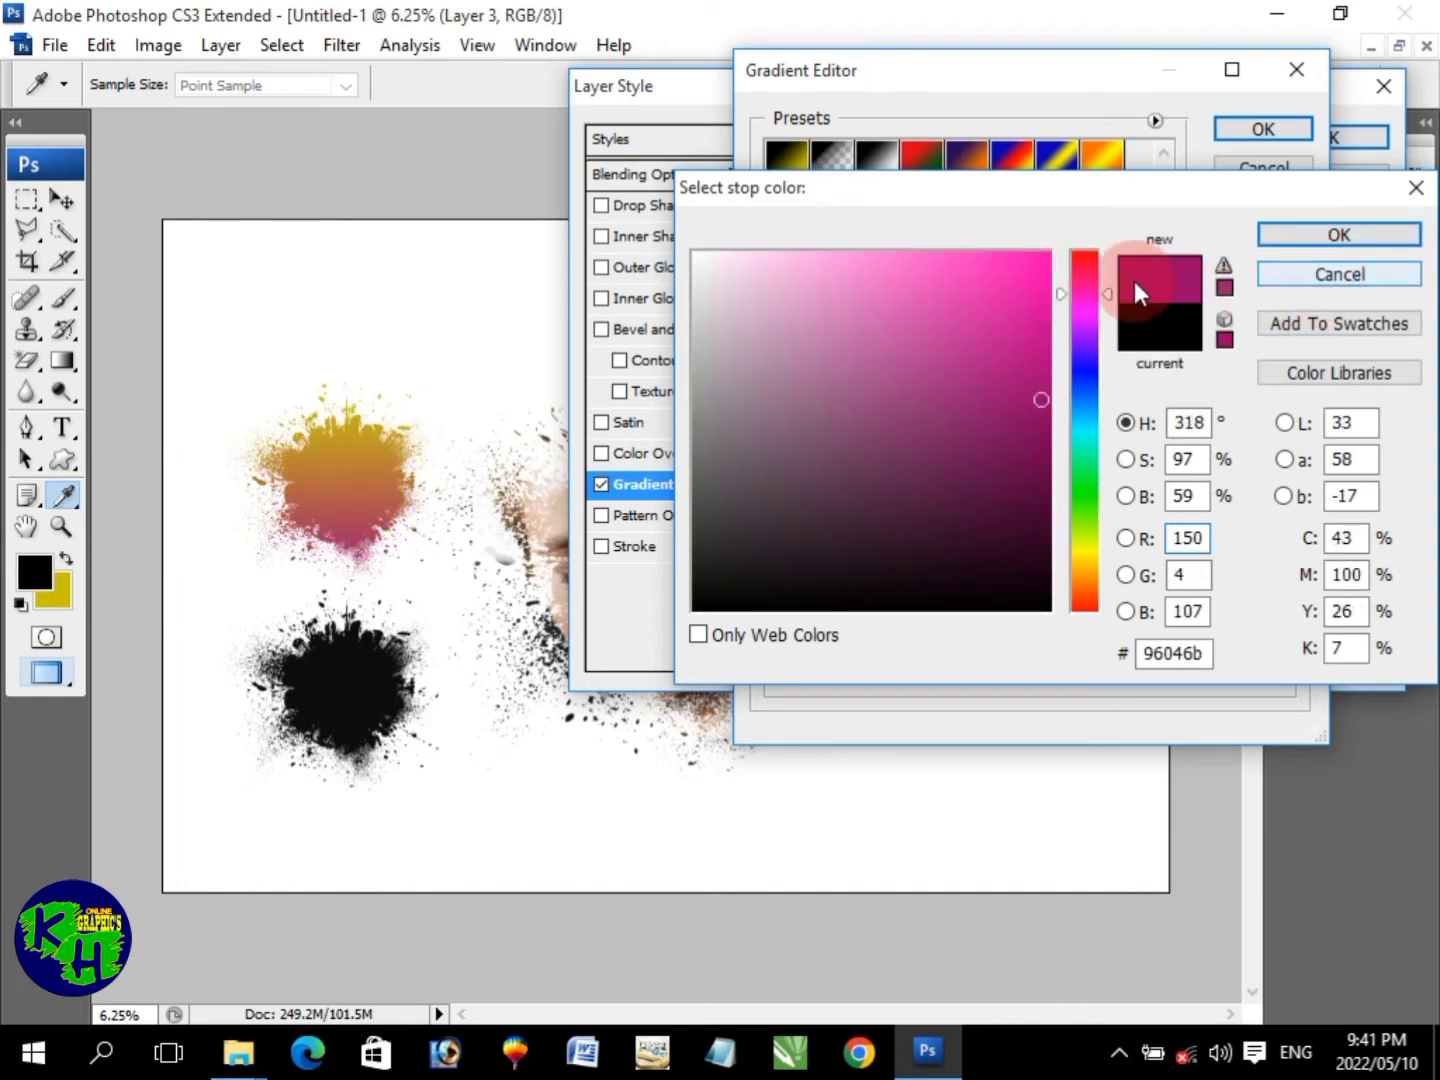
left_click_drag(1084, 265, 1080, 490)
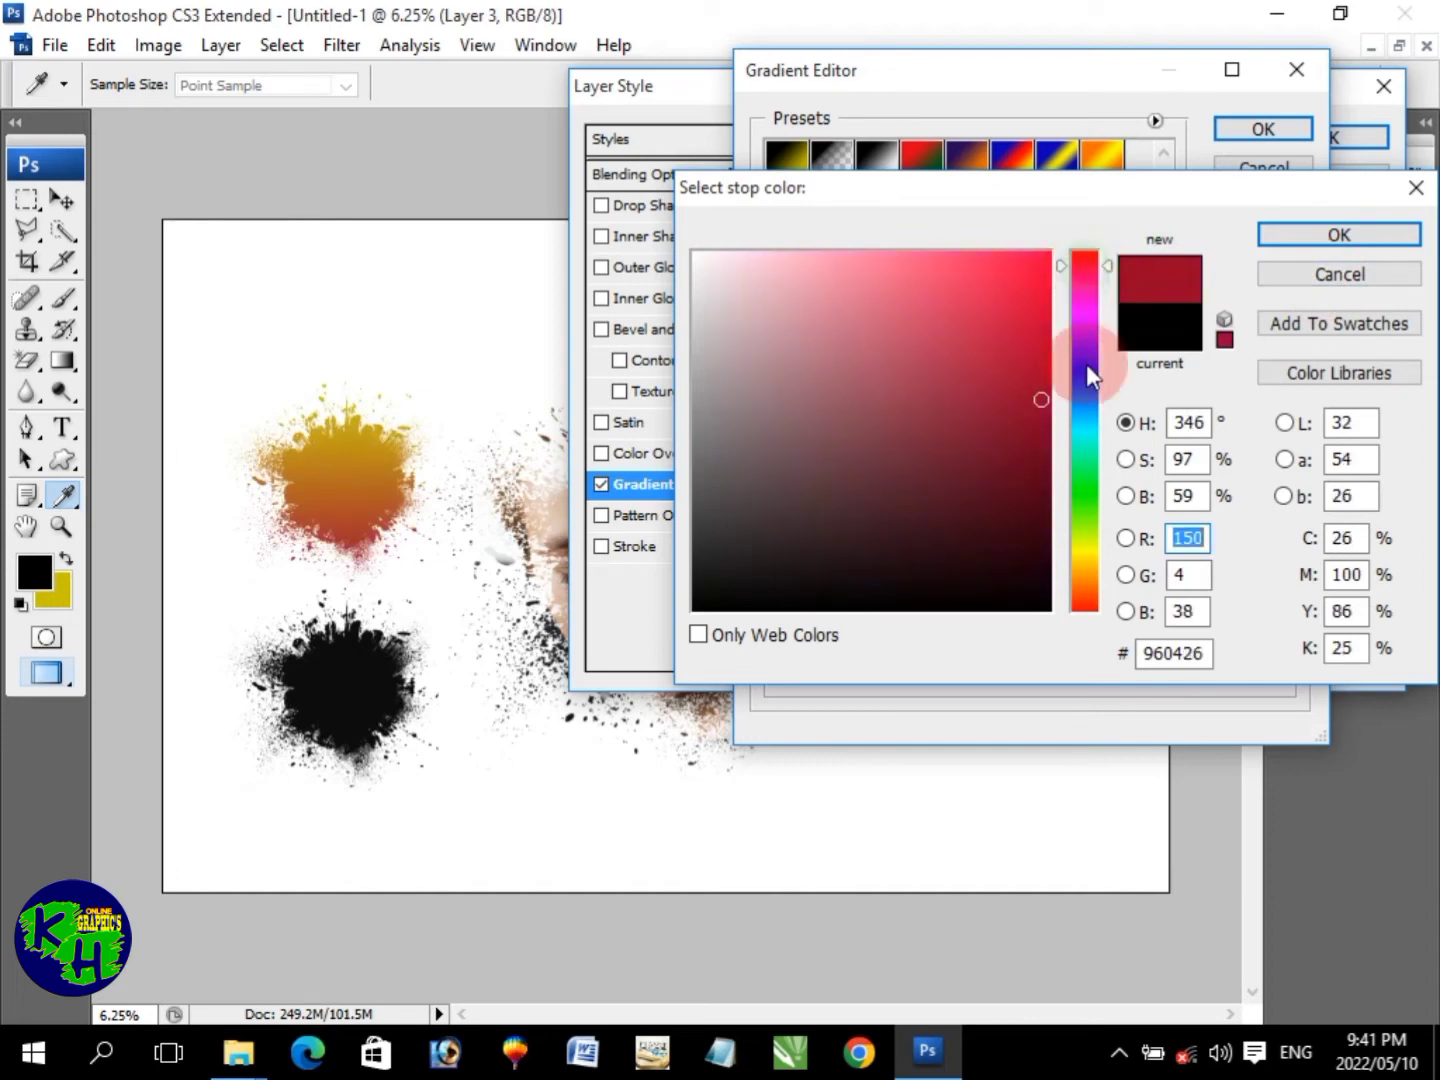
left_click_drag(1021, 289, 1052, 250)
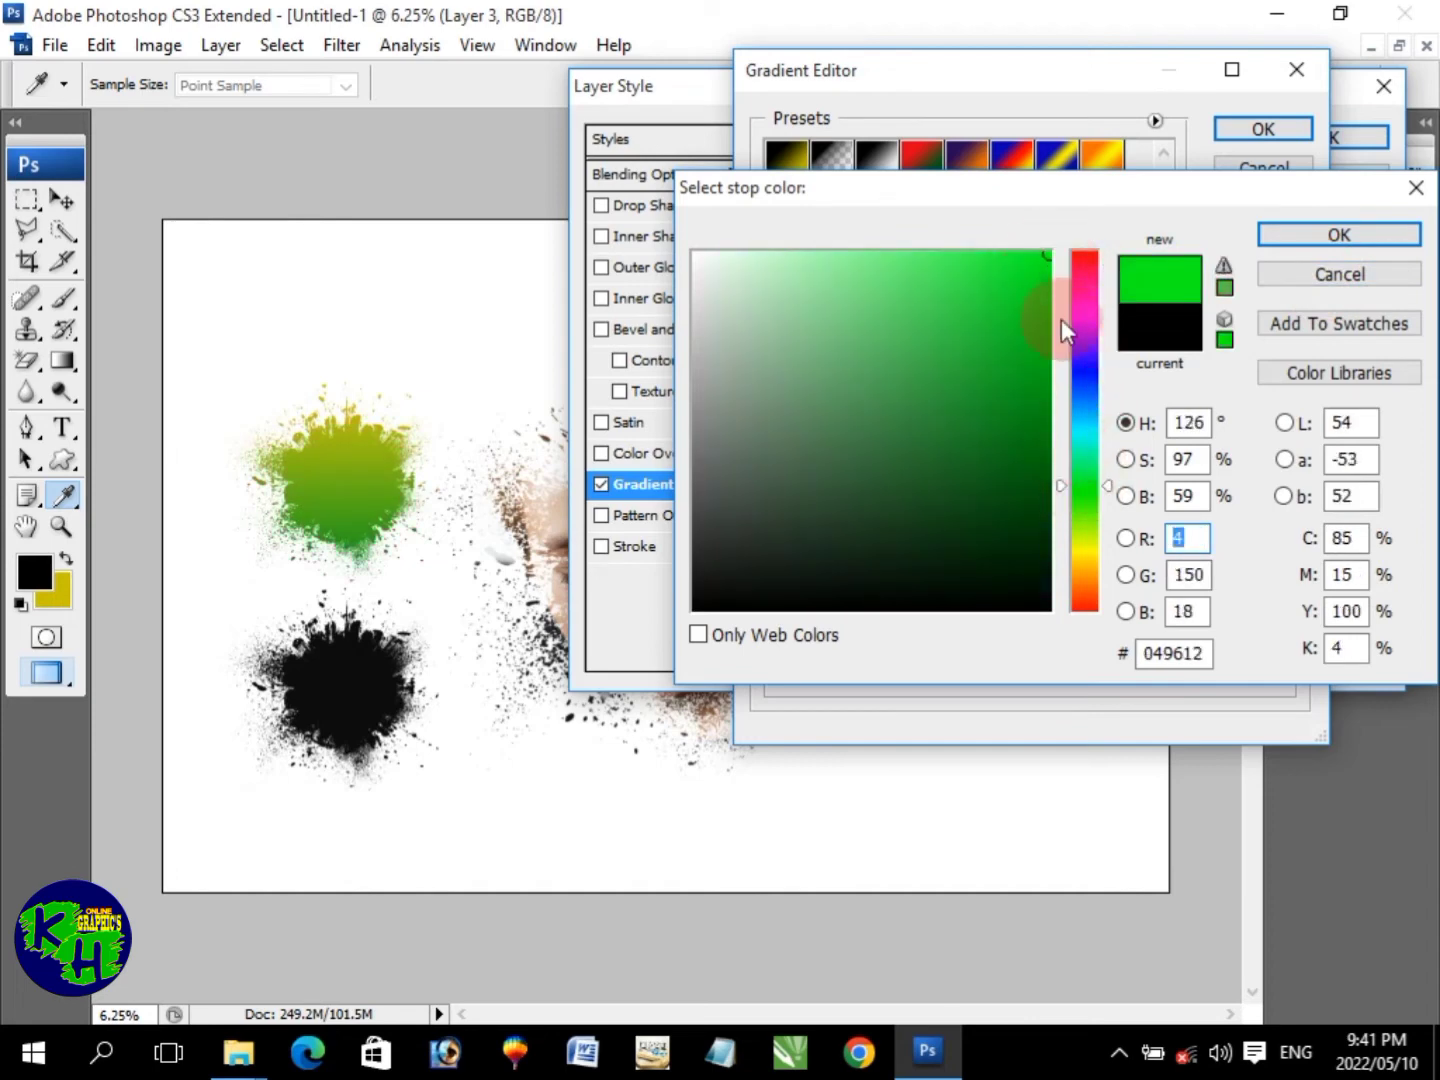
left_click(1301, 246)
Move the yellow stop to 67% and apply the green-to-yellow overlay
left_click(1270, 546)
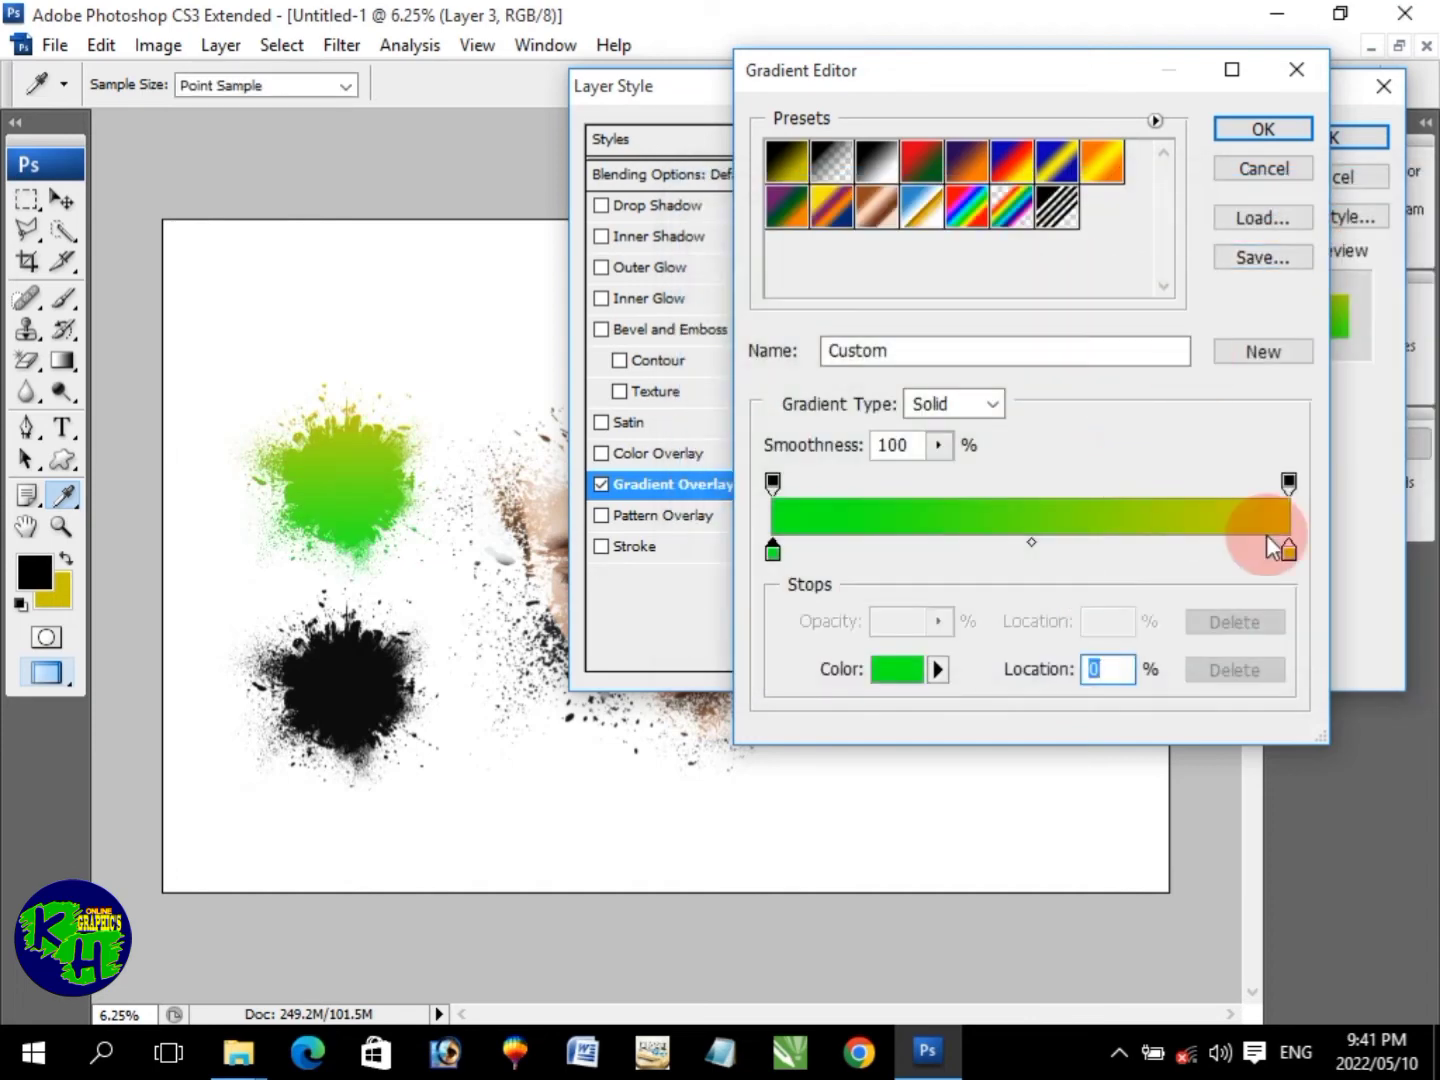
left_click_drag(1288, 553, 1120, 553)
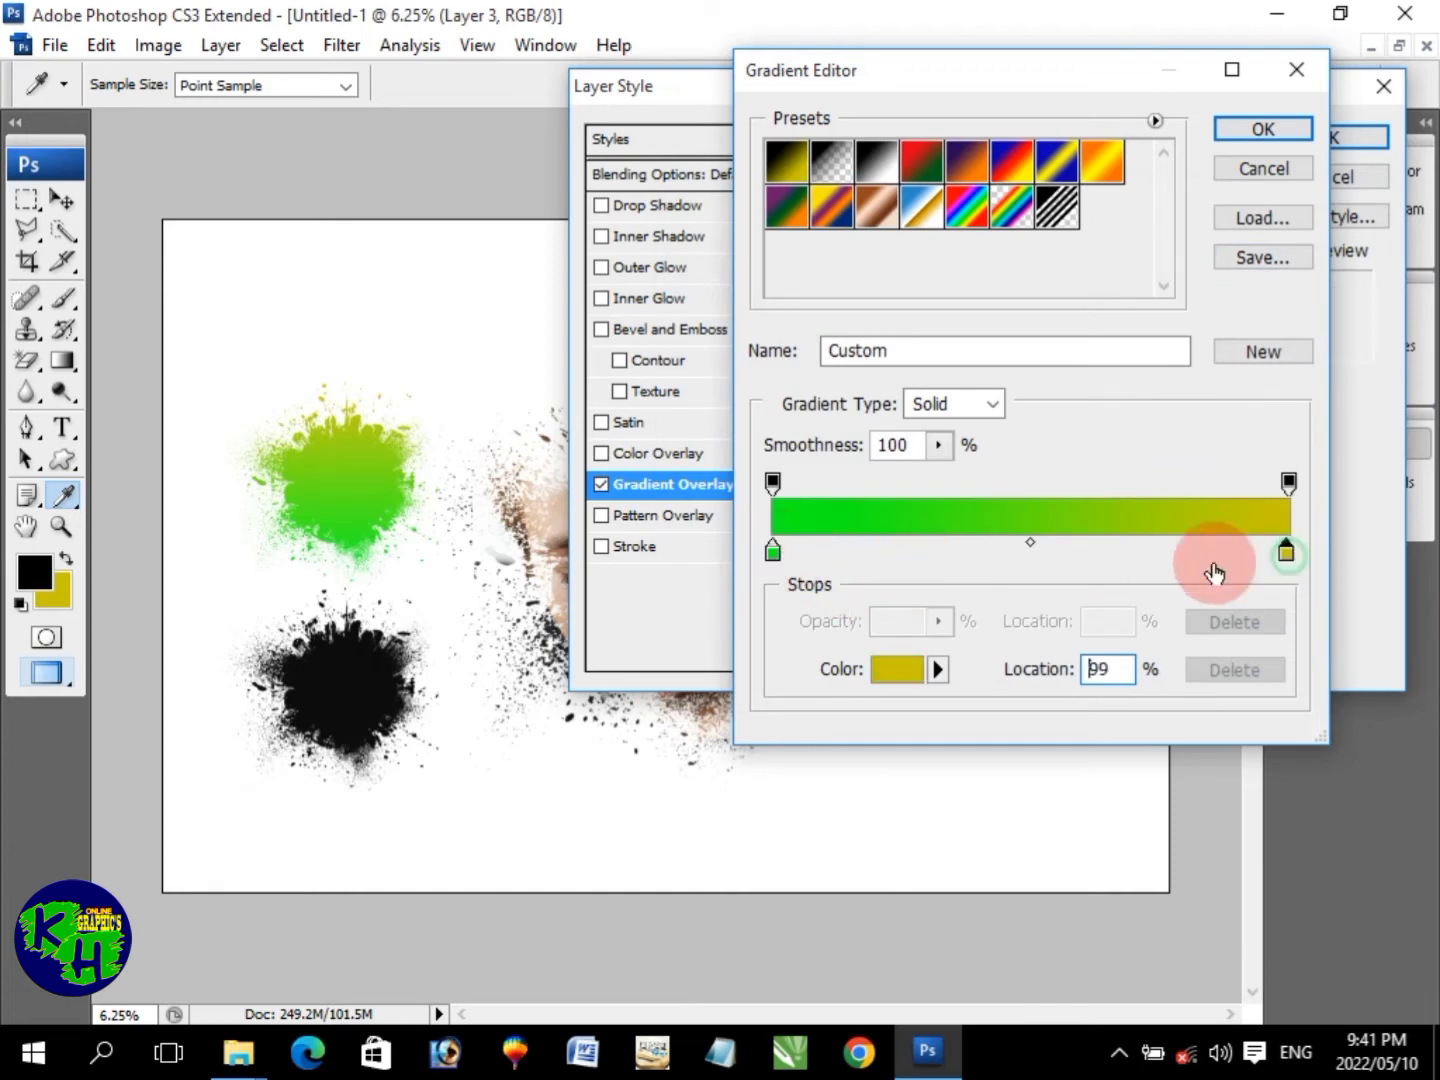
left_click(1250, 135)
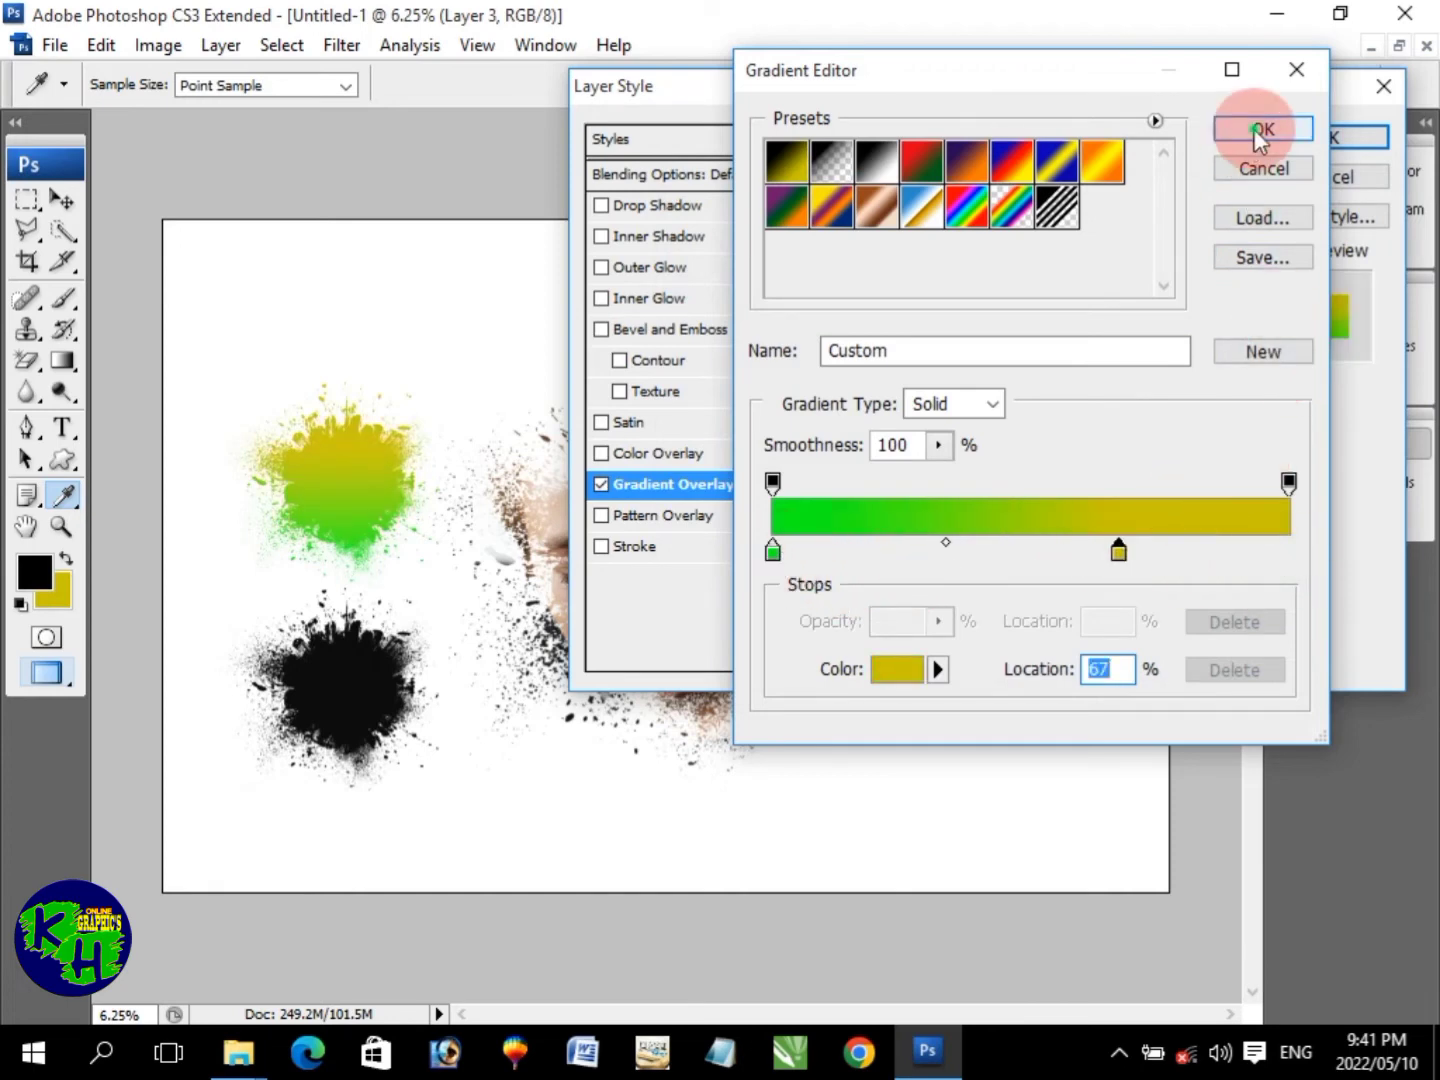
left_click(1320, 128)
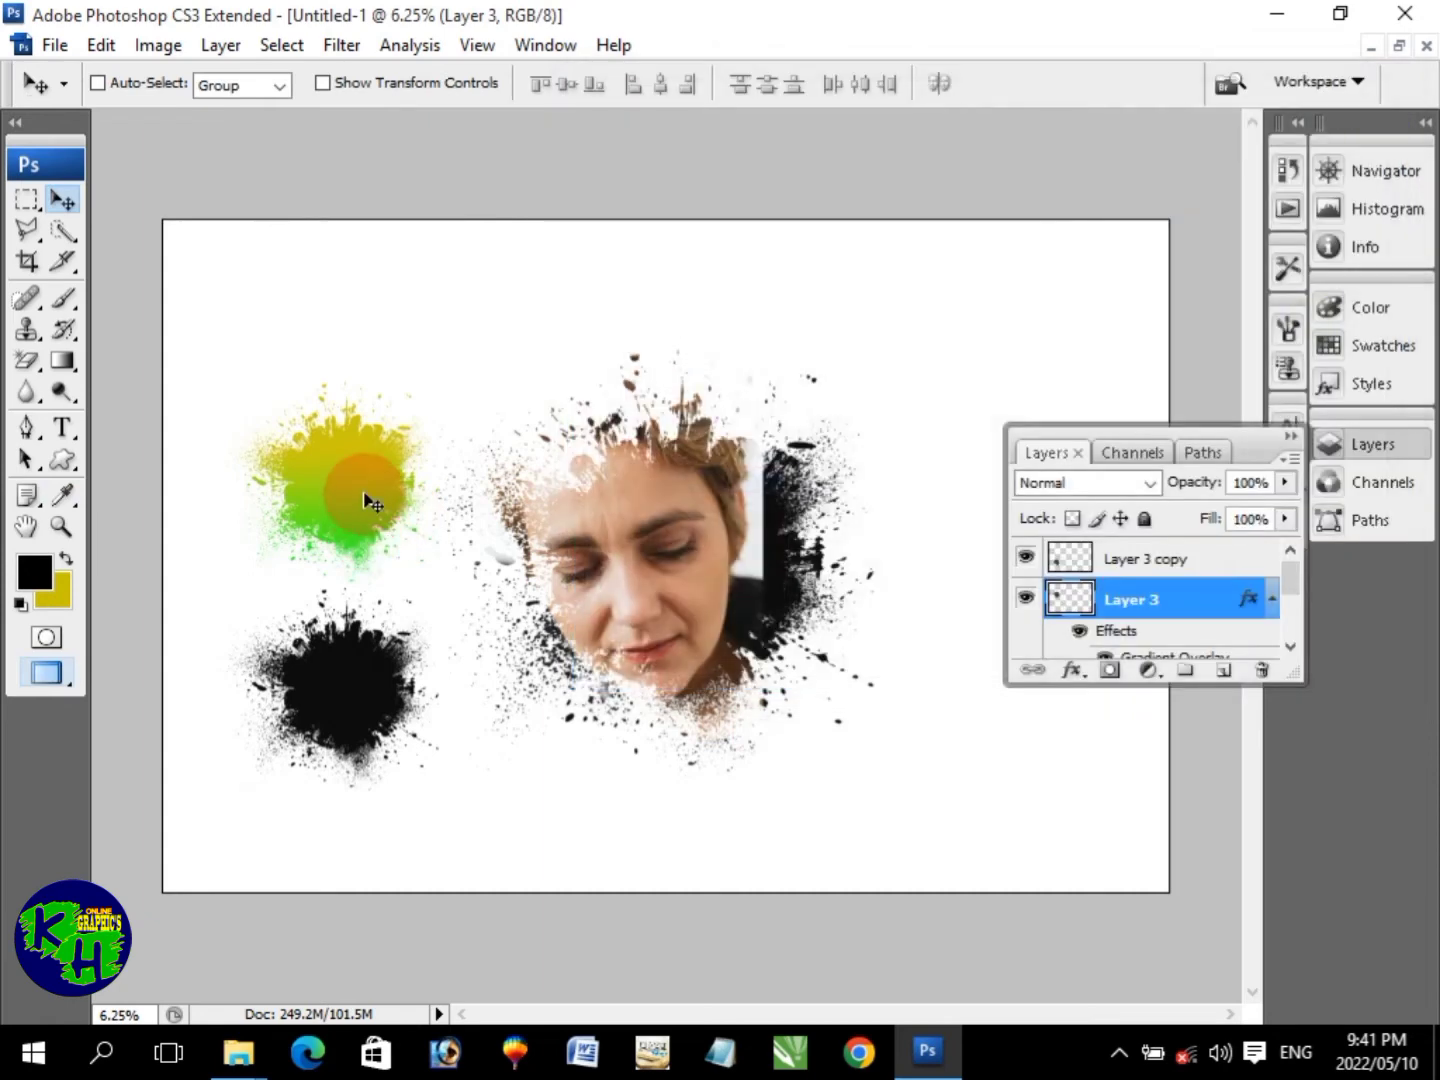
Move the green-yellow splatter over the face and clip it to the portrait layer
left_click_drag(365, 497, 733, 518)
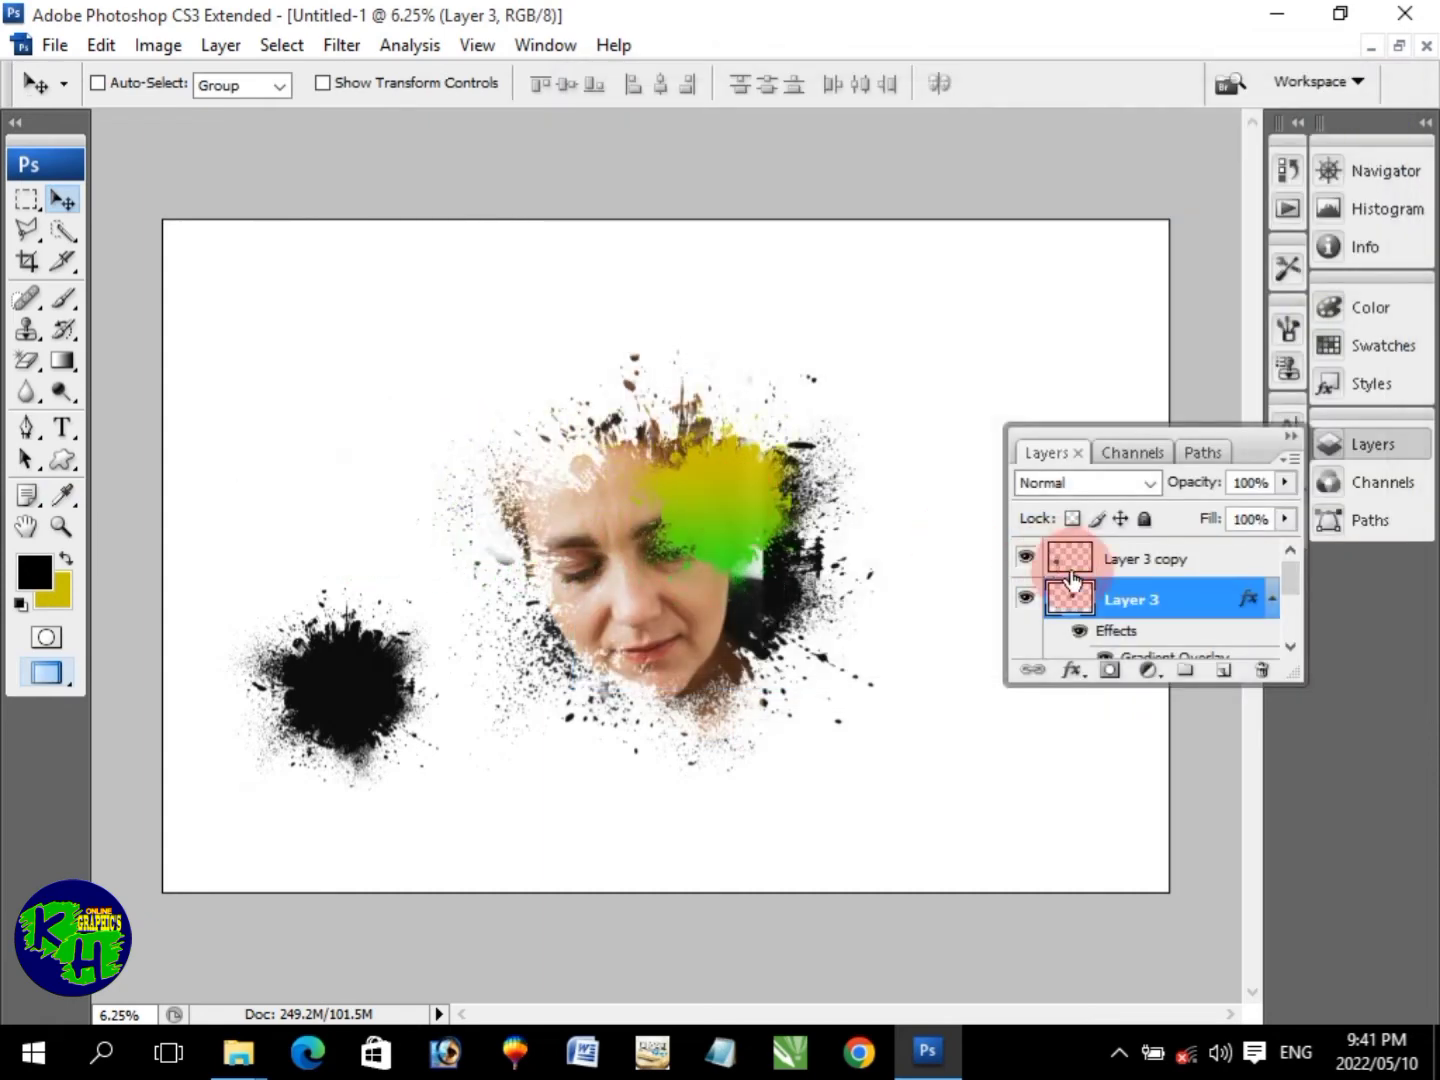
left_click(1268, 605)
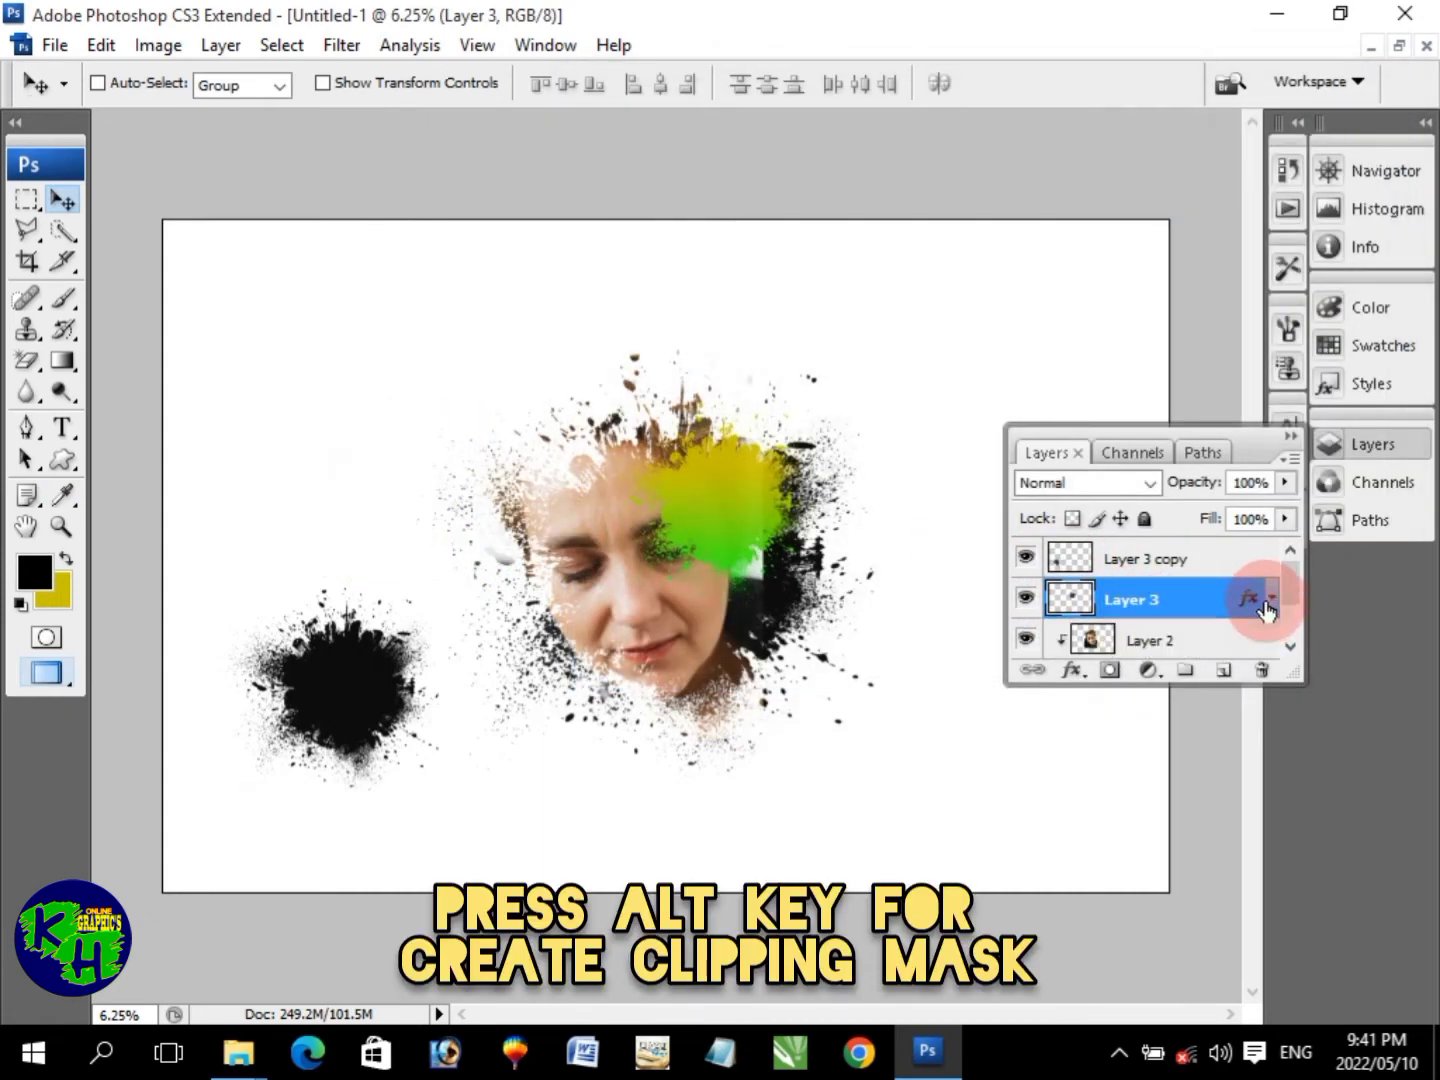
left_click(757, 528)
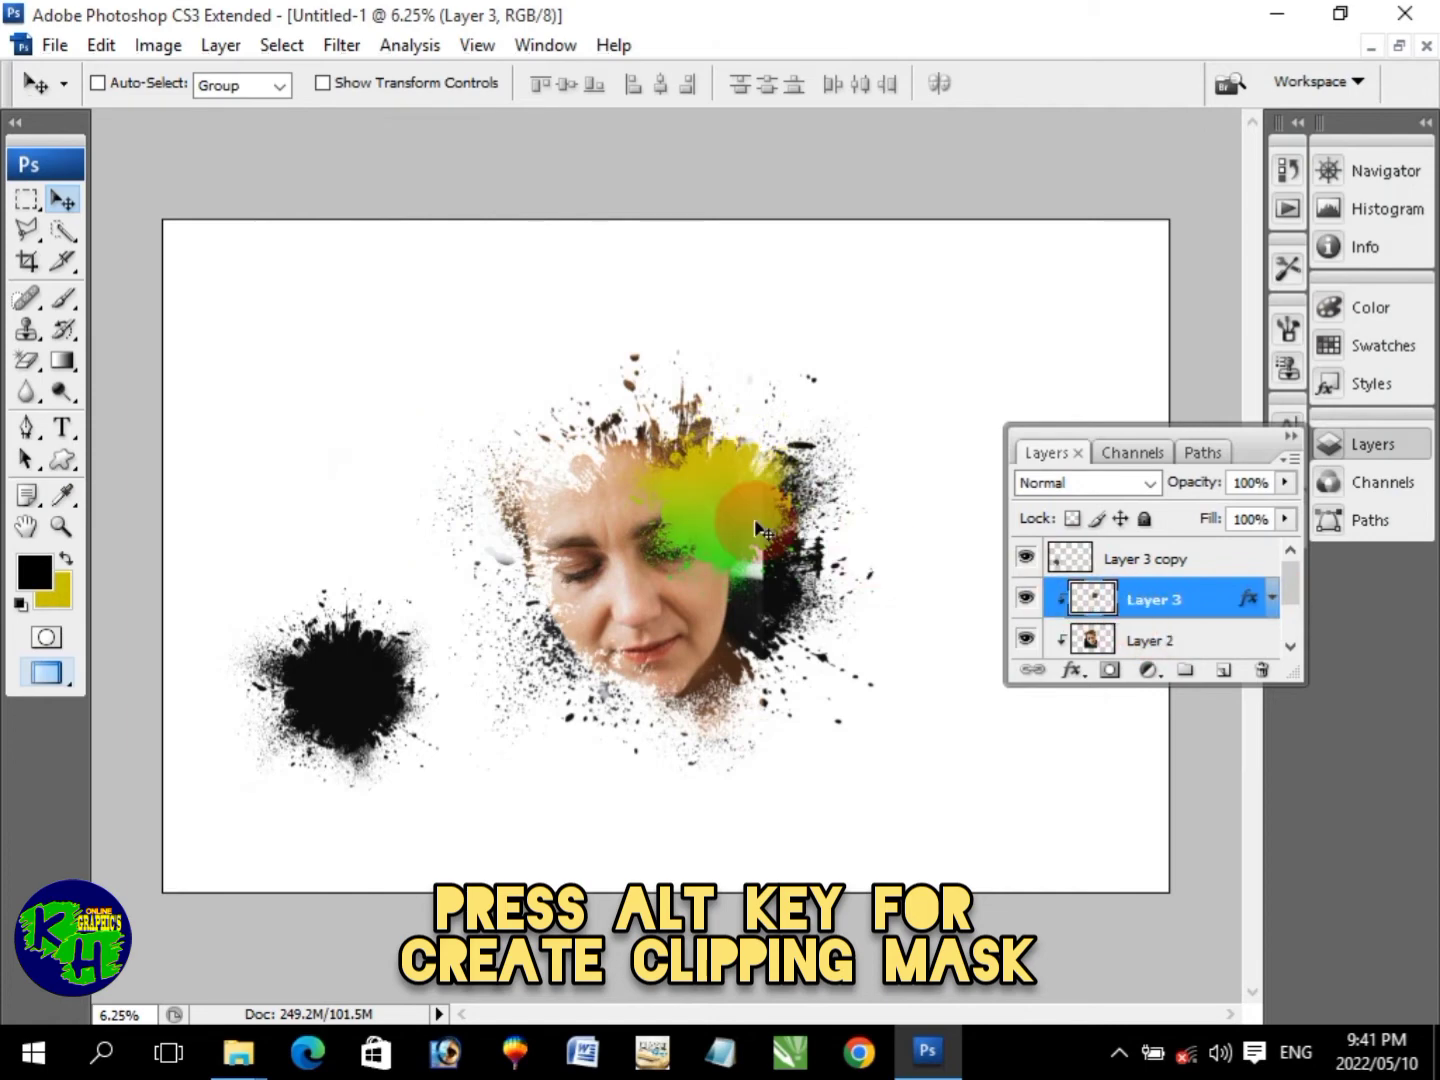
Scale the splatter to about 164% and shift it up over the face
key("ctrl+t")
left_click_drag(826, 605, 958, 738)
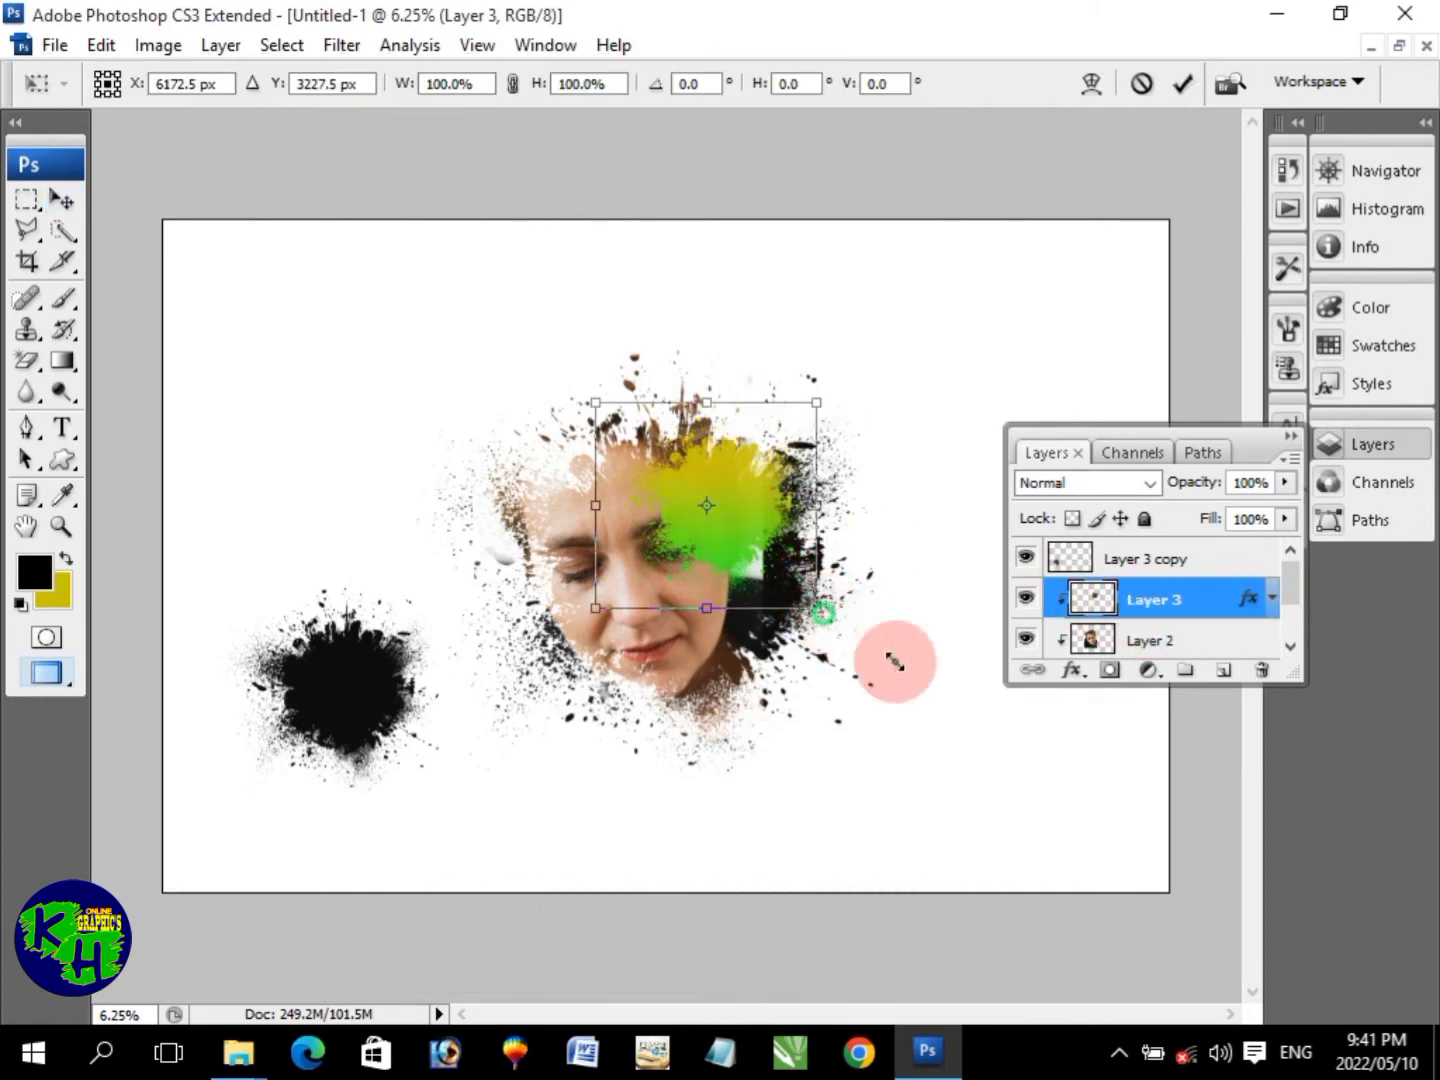
left_click_drag(830, 635, 808, 504)
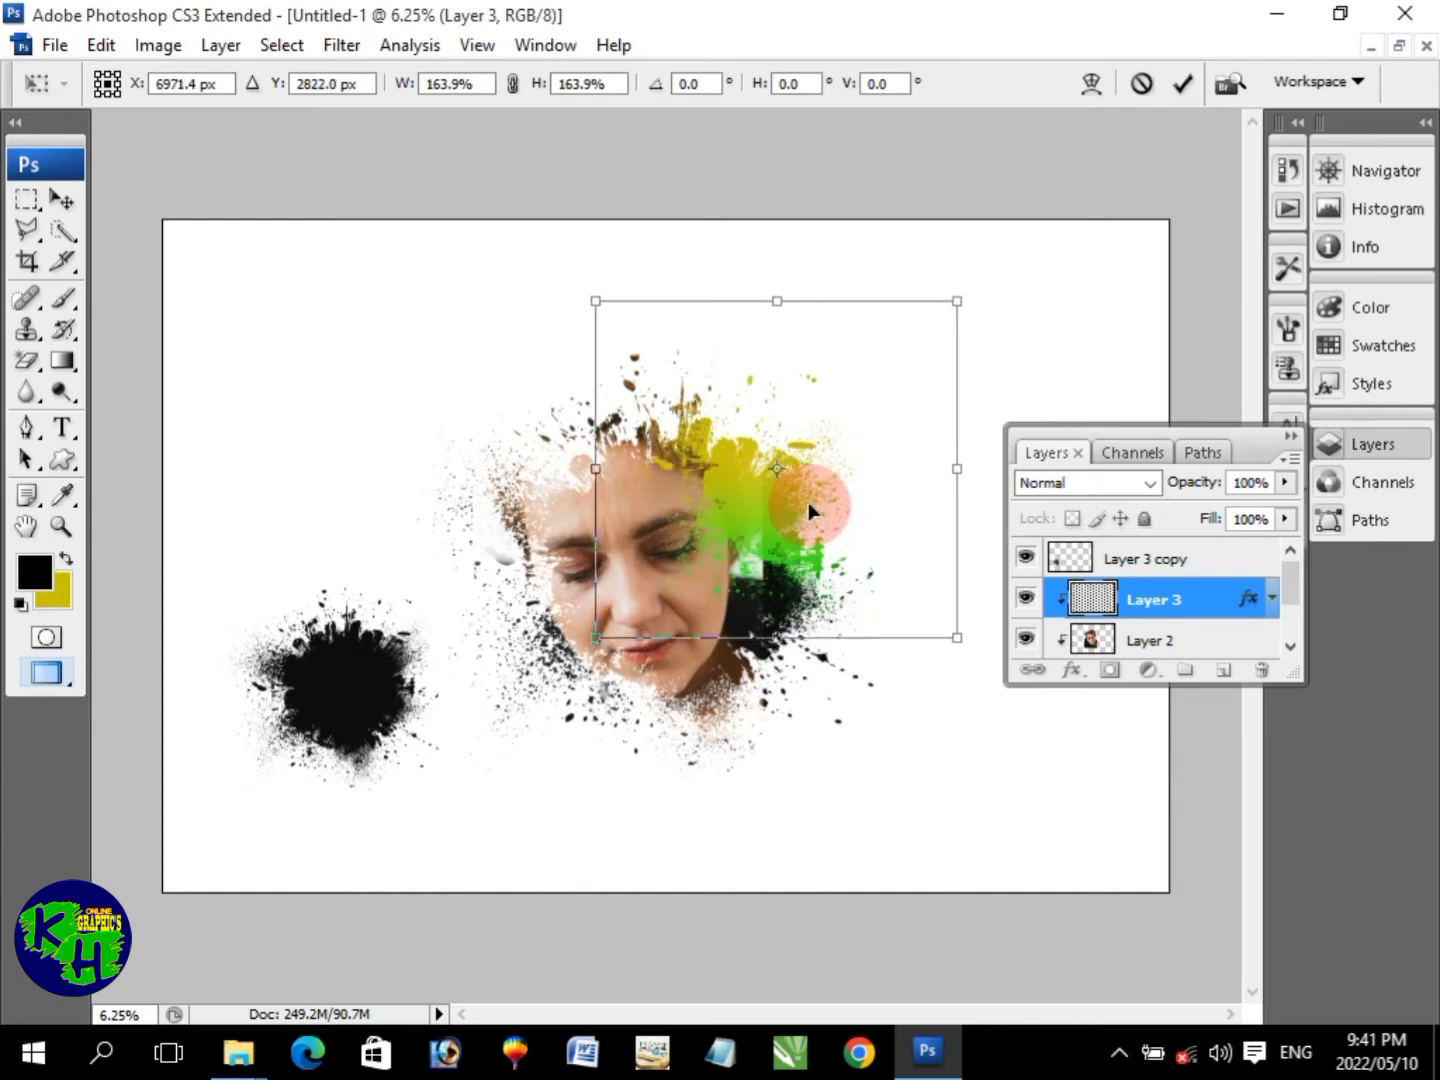
key("Return")
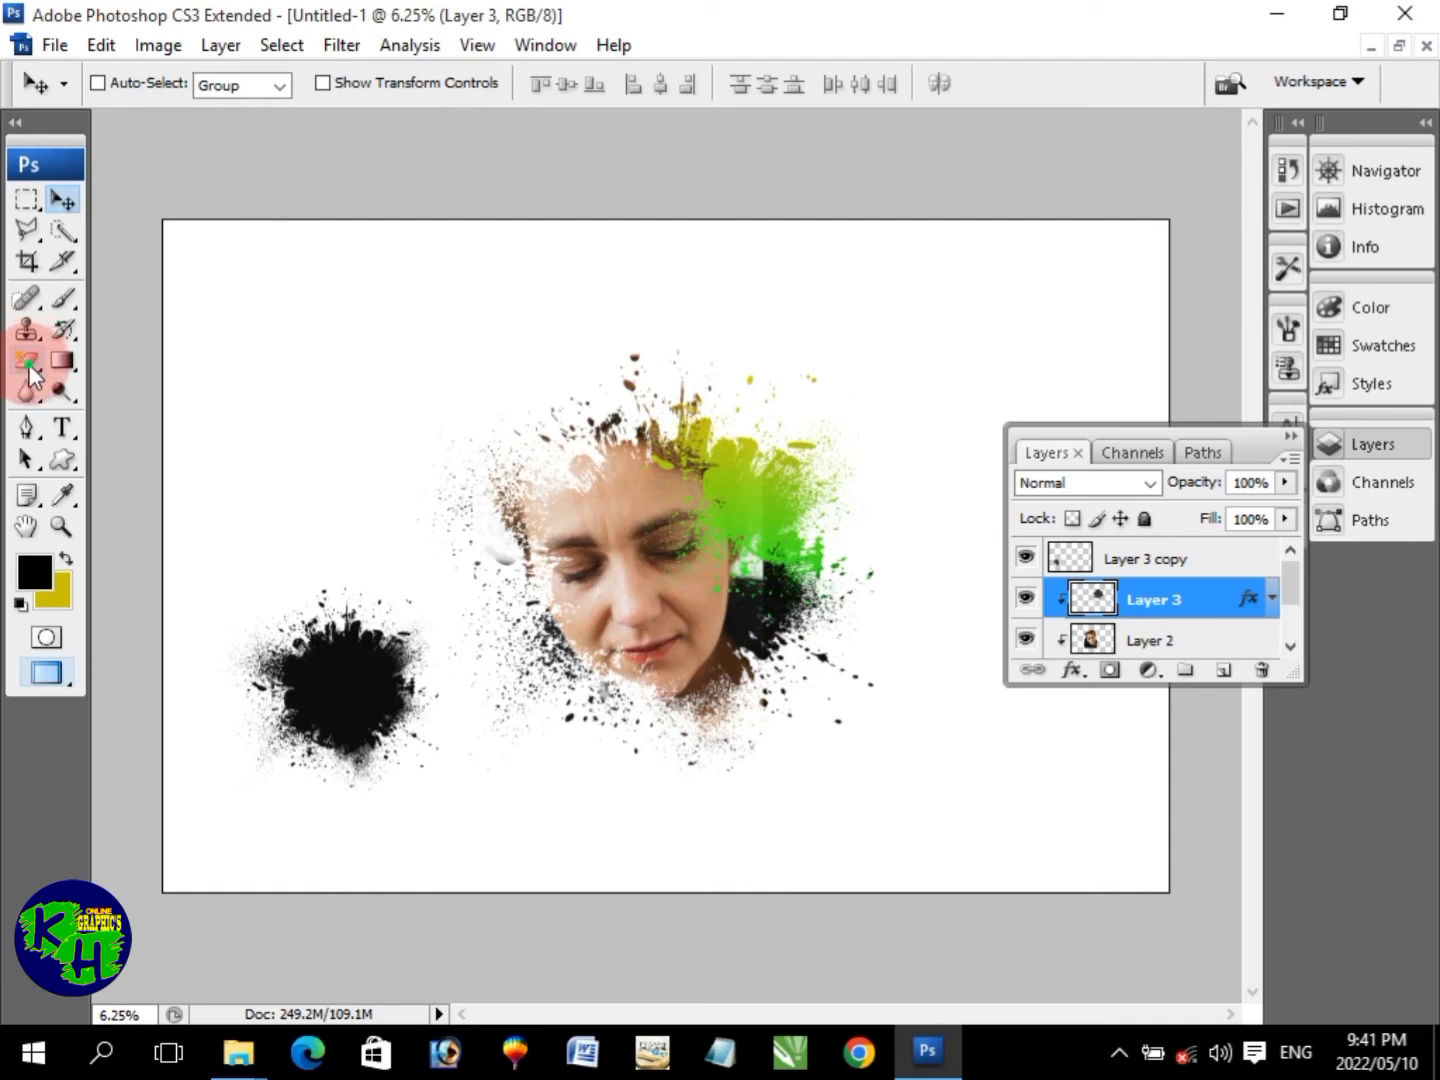
Erase the green splash across the eye and cheek at 53% eraser opacity
left_click_drag(30, 373, 139, 360)
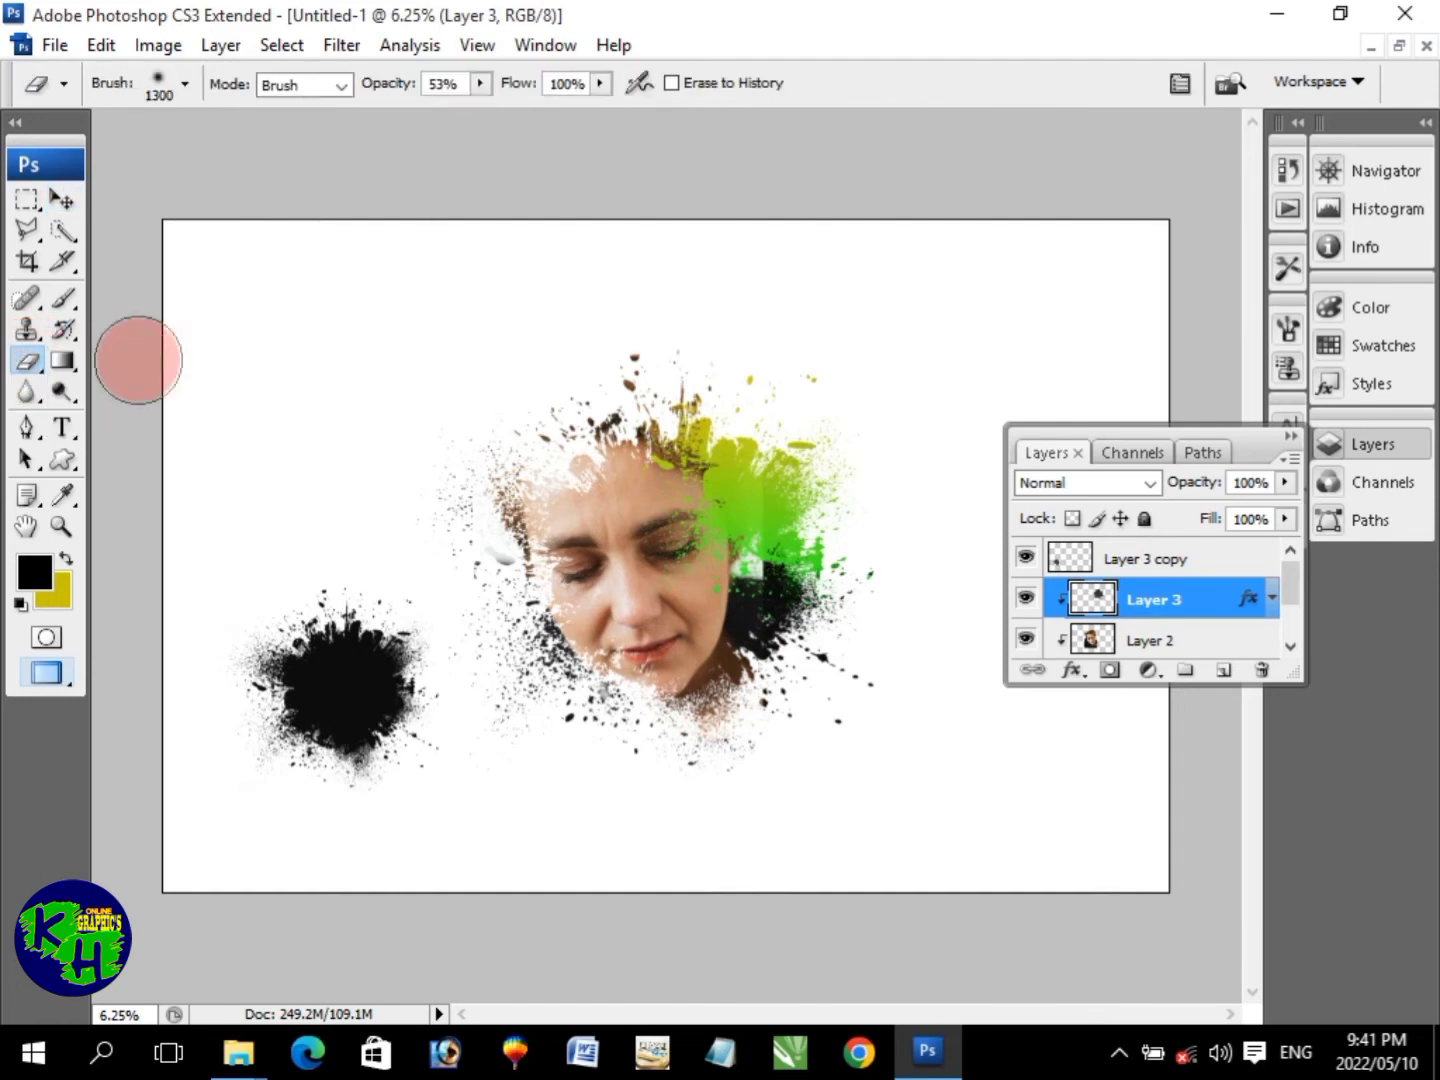
left_click(580, 569)
mouse_move(639, 553)
left_mouse_down()
mouse_move(688, 590)
mouse_move(660, 530)
mouse_move(732, 614)
left_mouse_up()
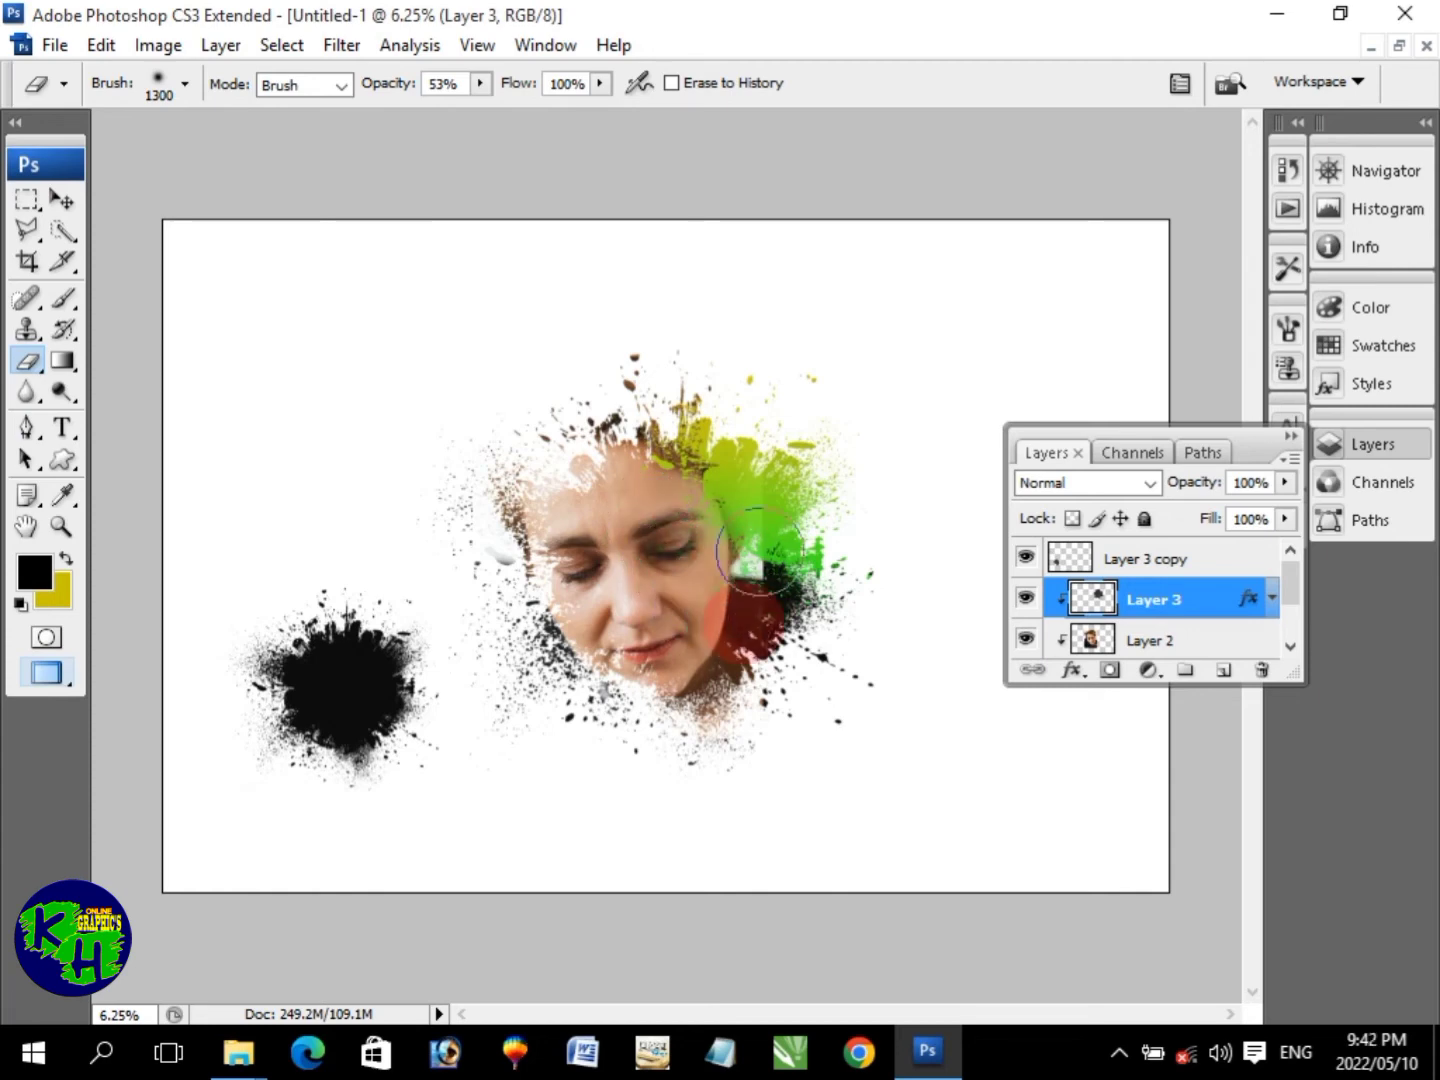
left_click(62, 200)
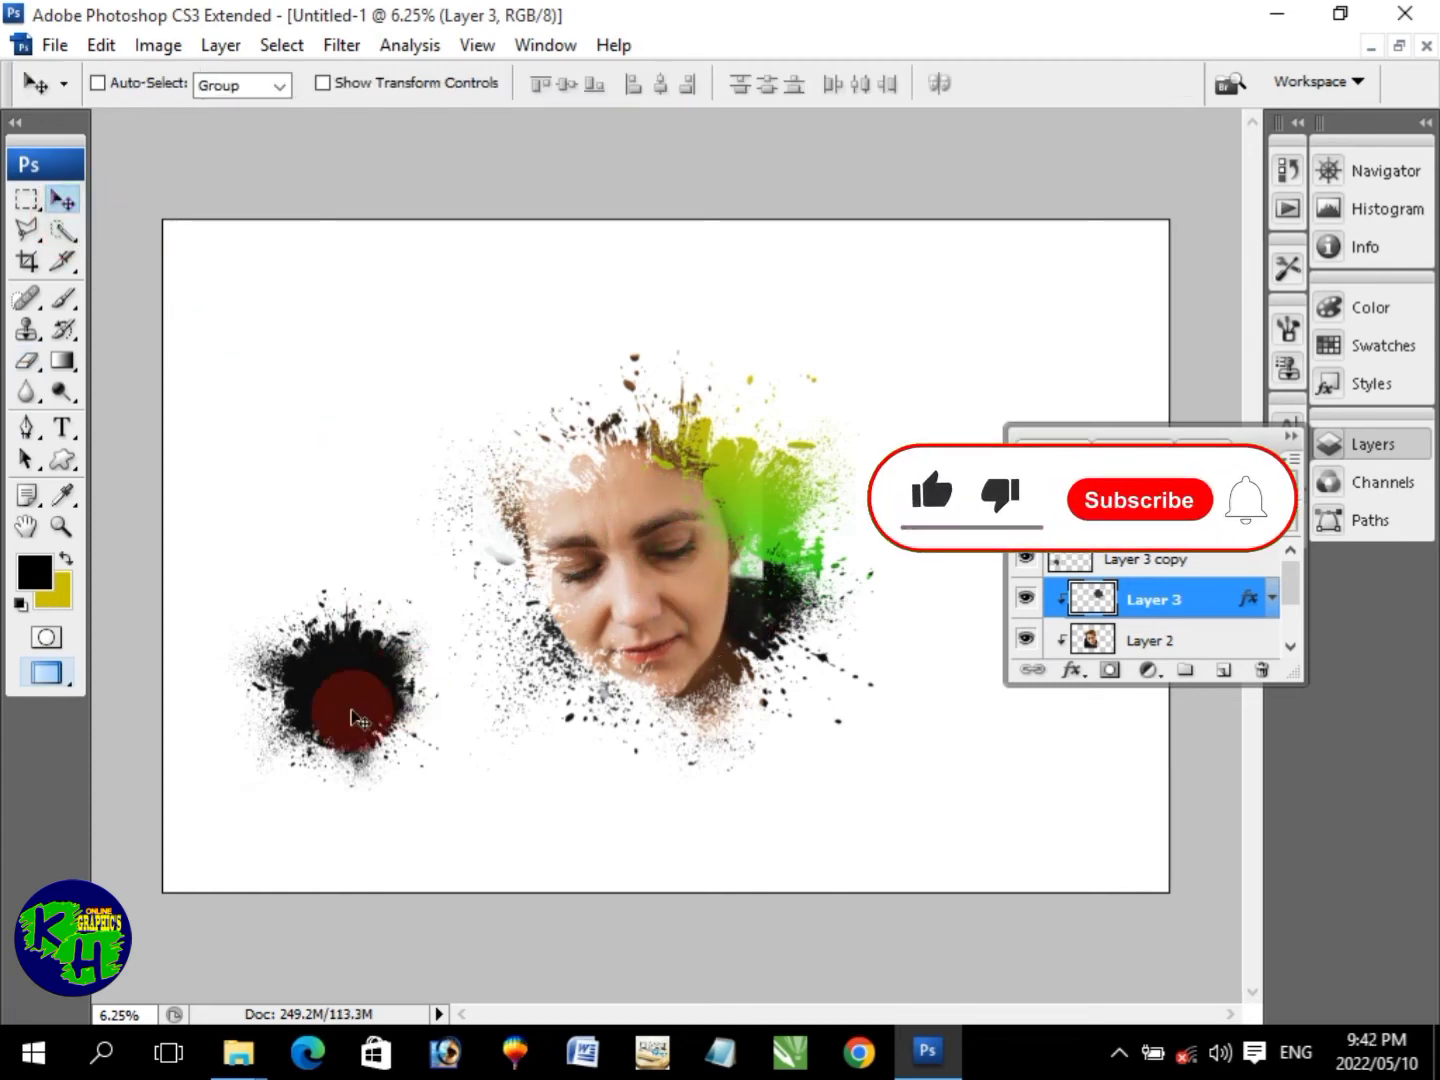
Select Layer 3 copy and shift its black splatter slightly right and down
left_click(356, 718, "ctrl")
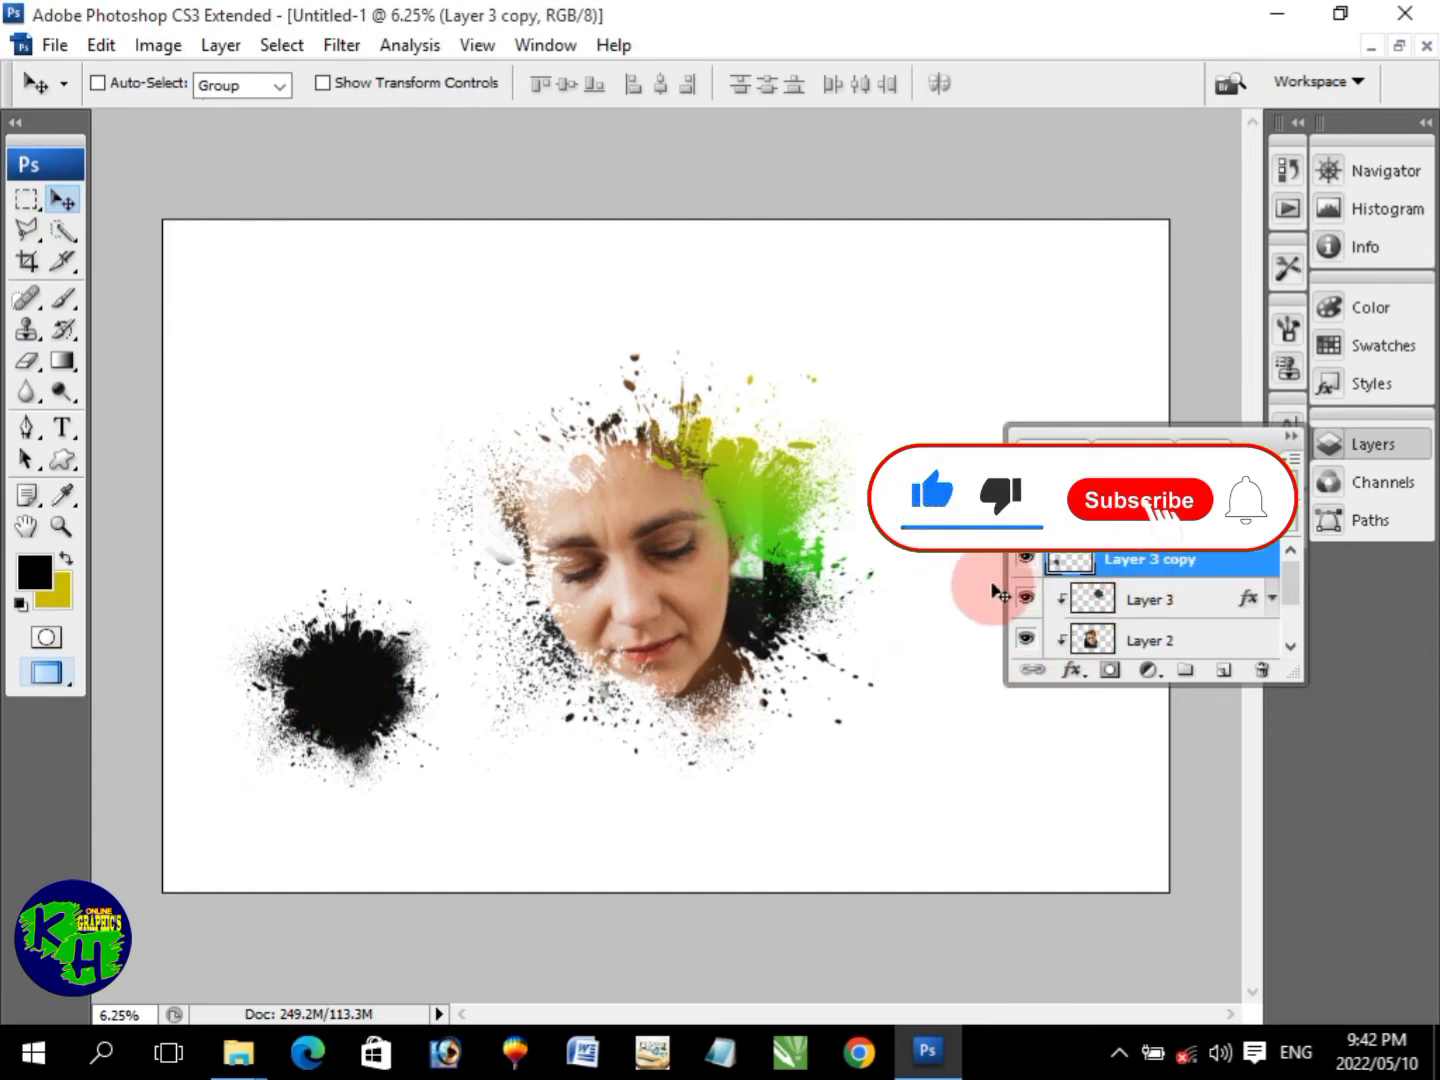
left_click(1024, 557)
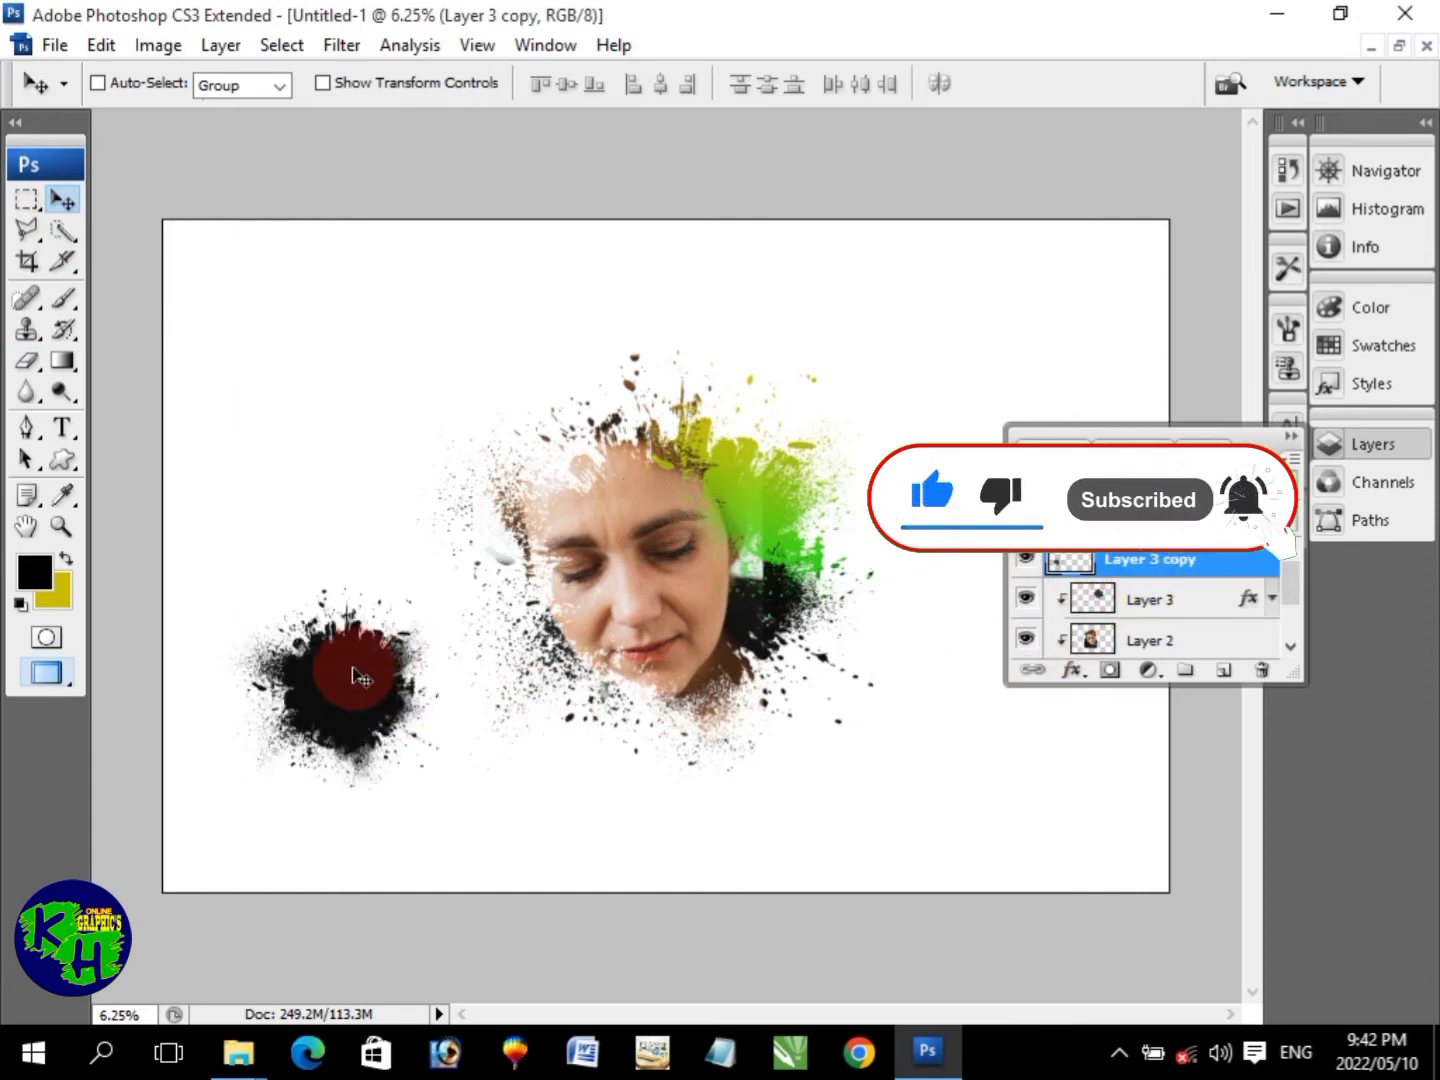
left_click_drag(363, 678, 409, 706)
Add a Red, Green Gradient Overlay to Layer 3 copy, unaligned with the layer
right_click(1195, 565)
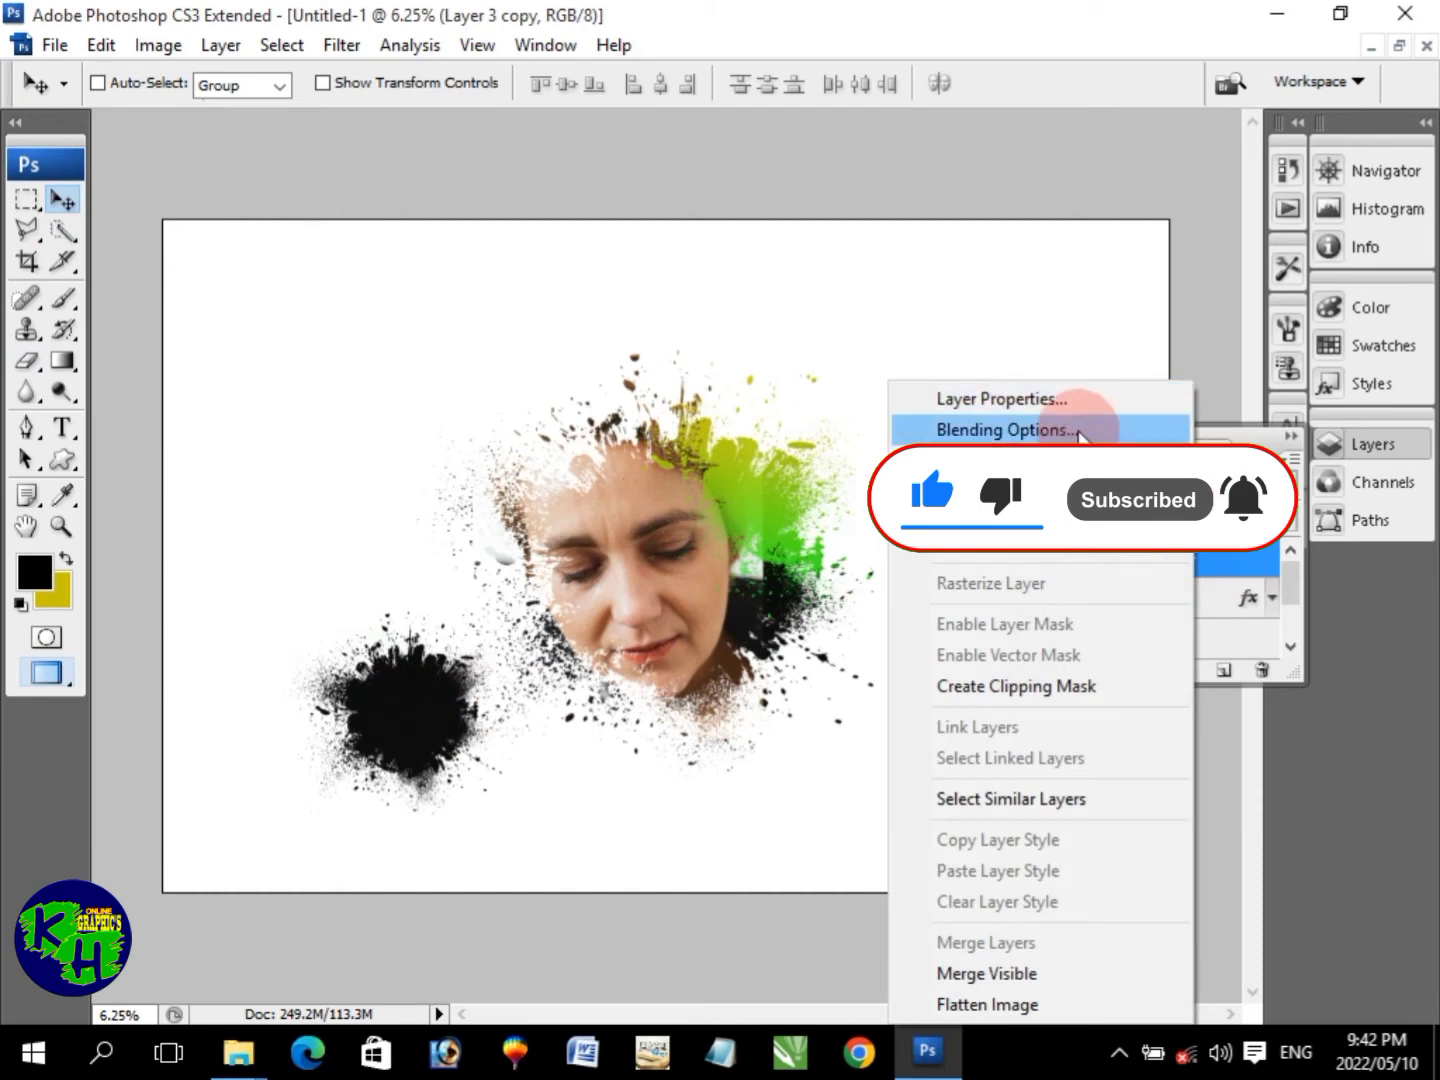
left_click(1079, 430)
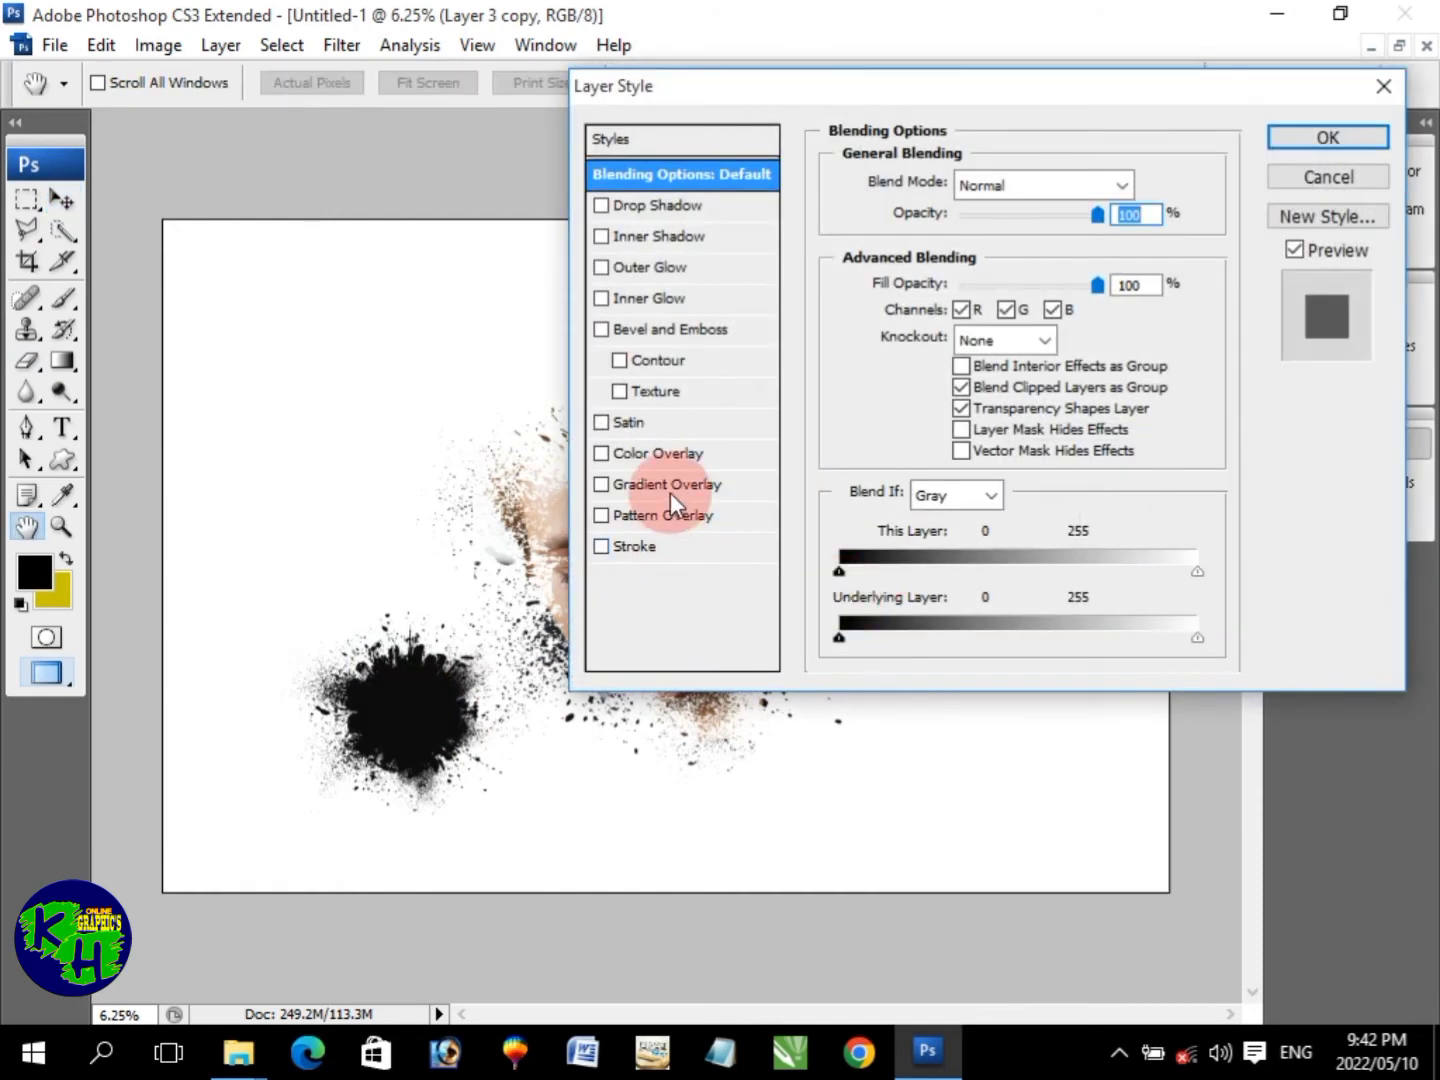
left_click(668, 486)
left_click(1010, 243)
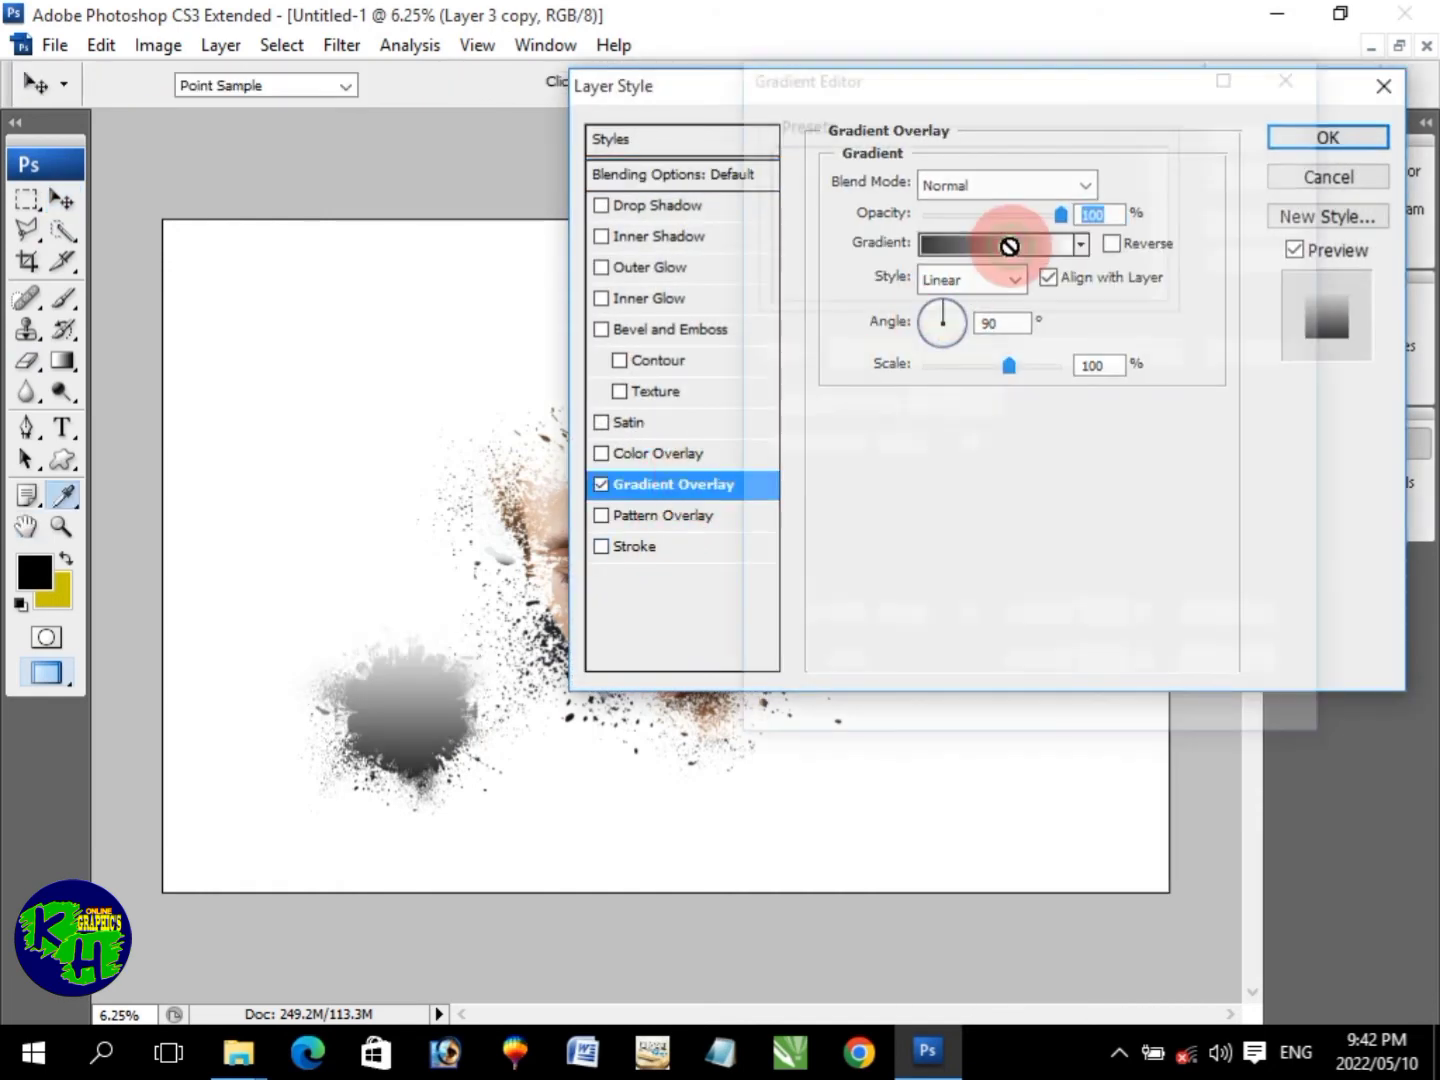
left_click(940, 175)
left_click(1263, 129)
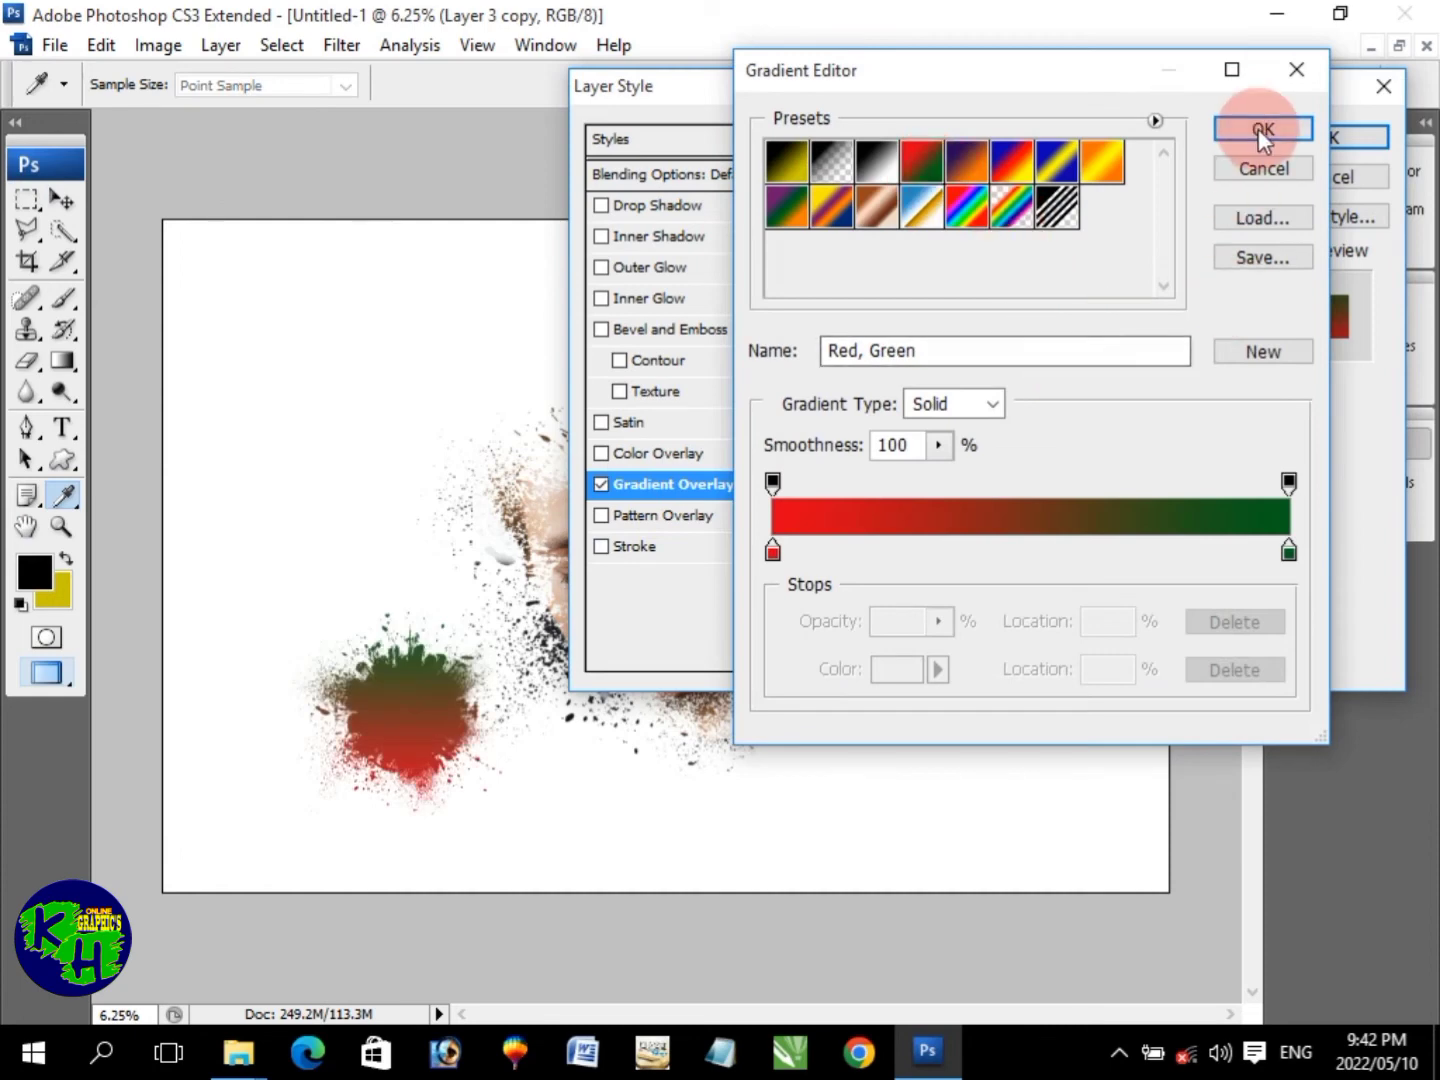
left_click(1050, 281)
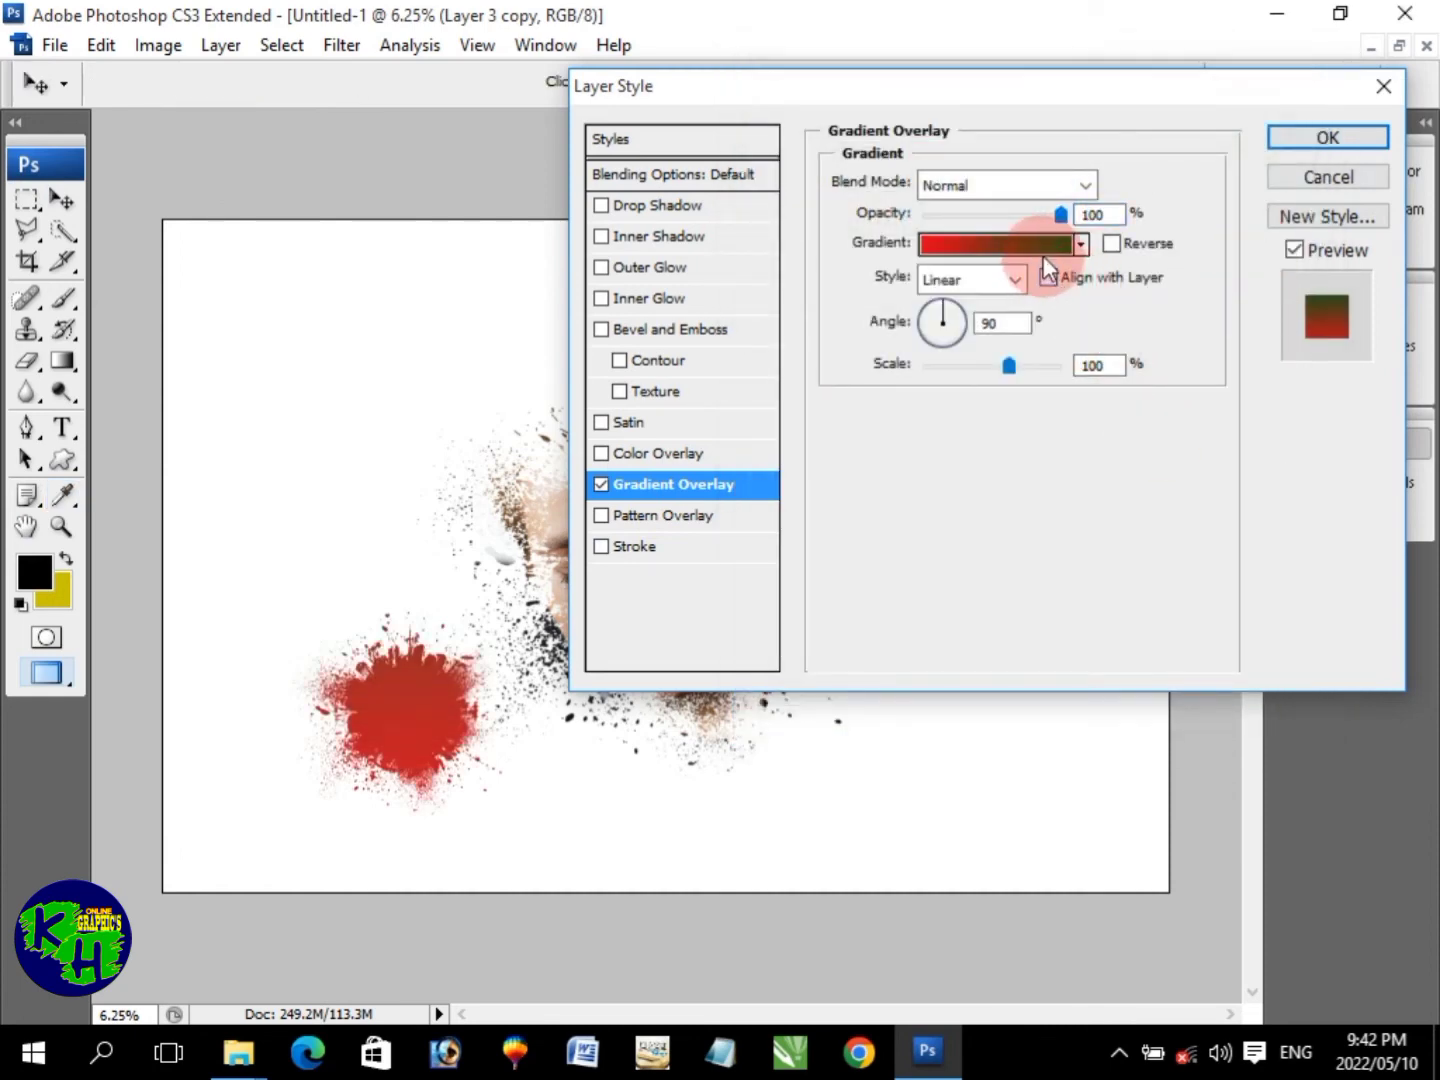
Move the gradient's green stop to 83% and apply the overlay
left_click(1048, 243)
left_click(1046, 244)
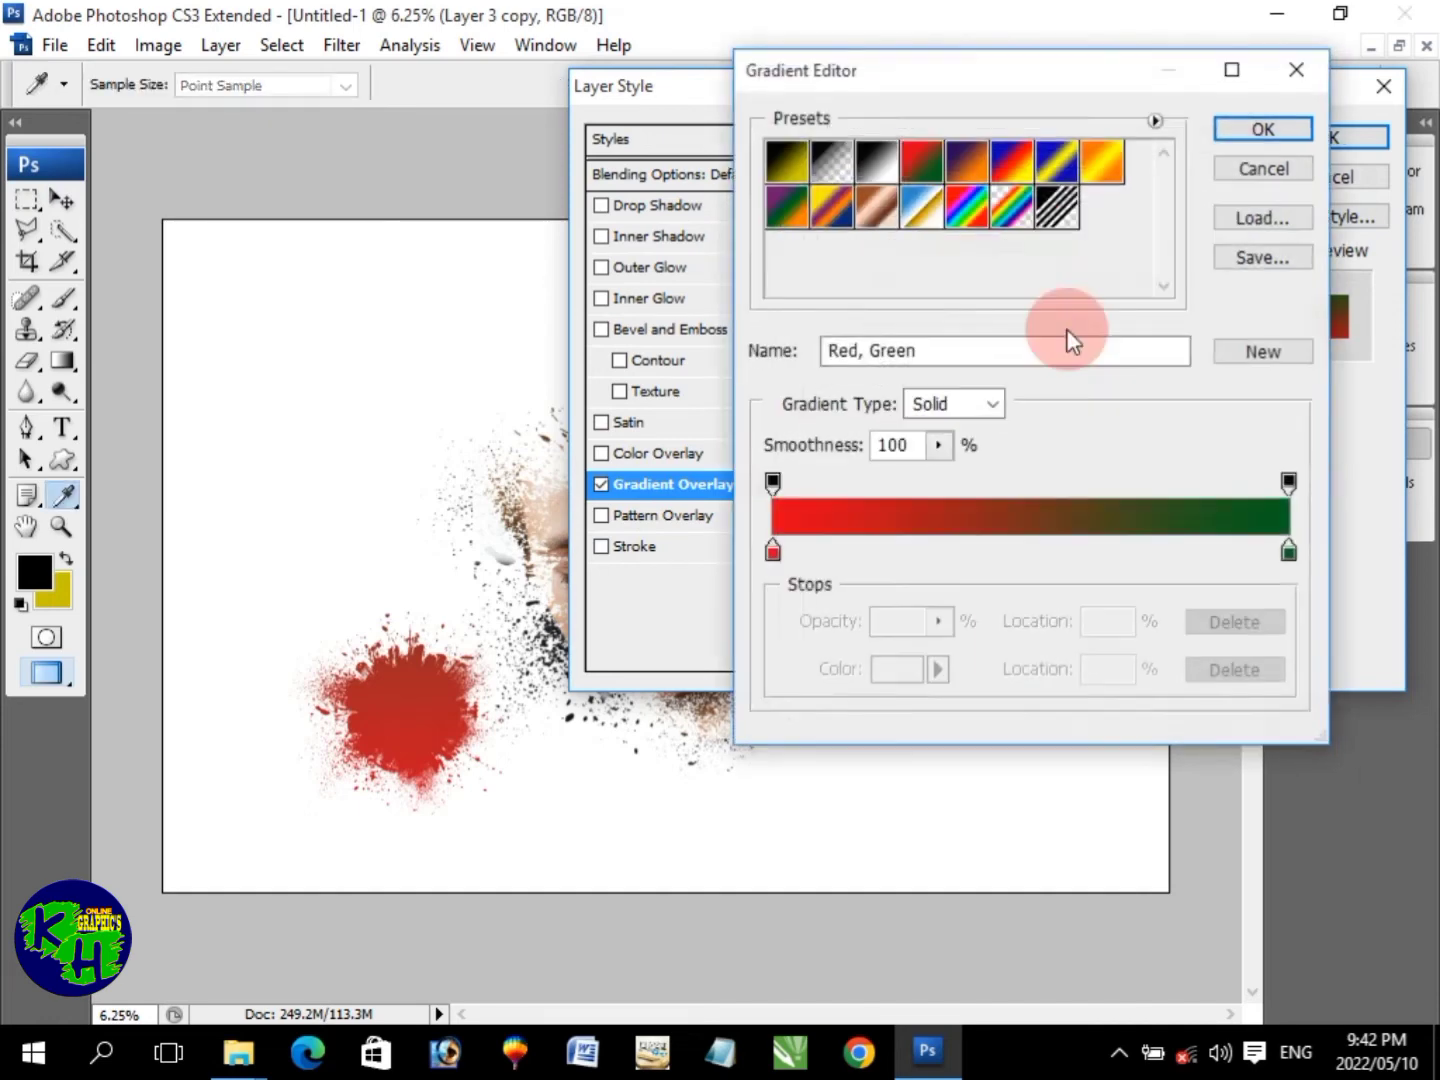
left_click_drag(1289, 554, 1031, 557)
left_click(1256, 121)
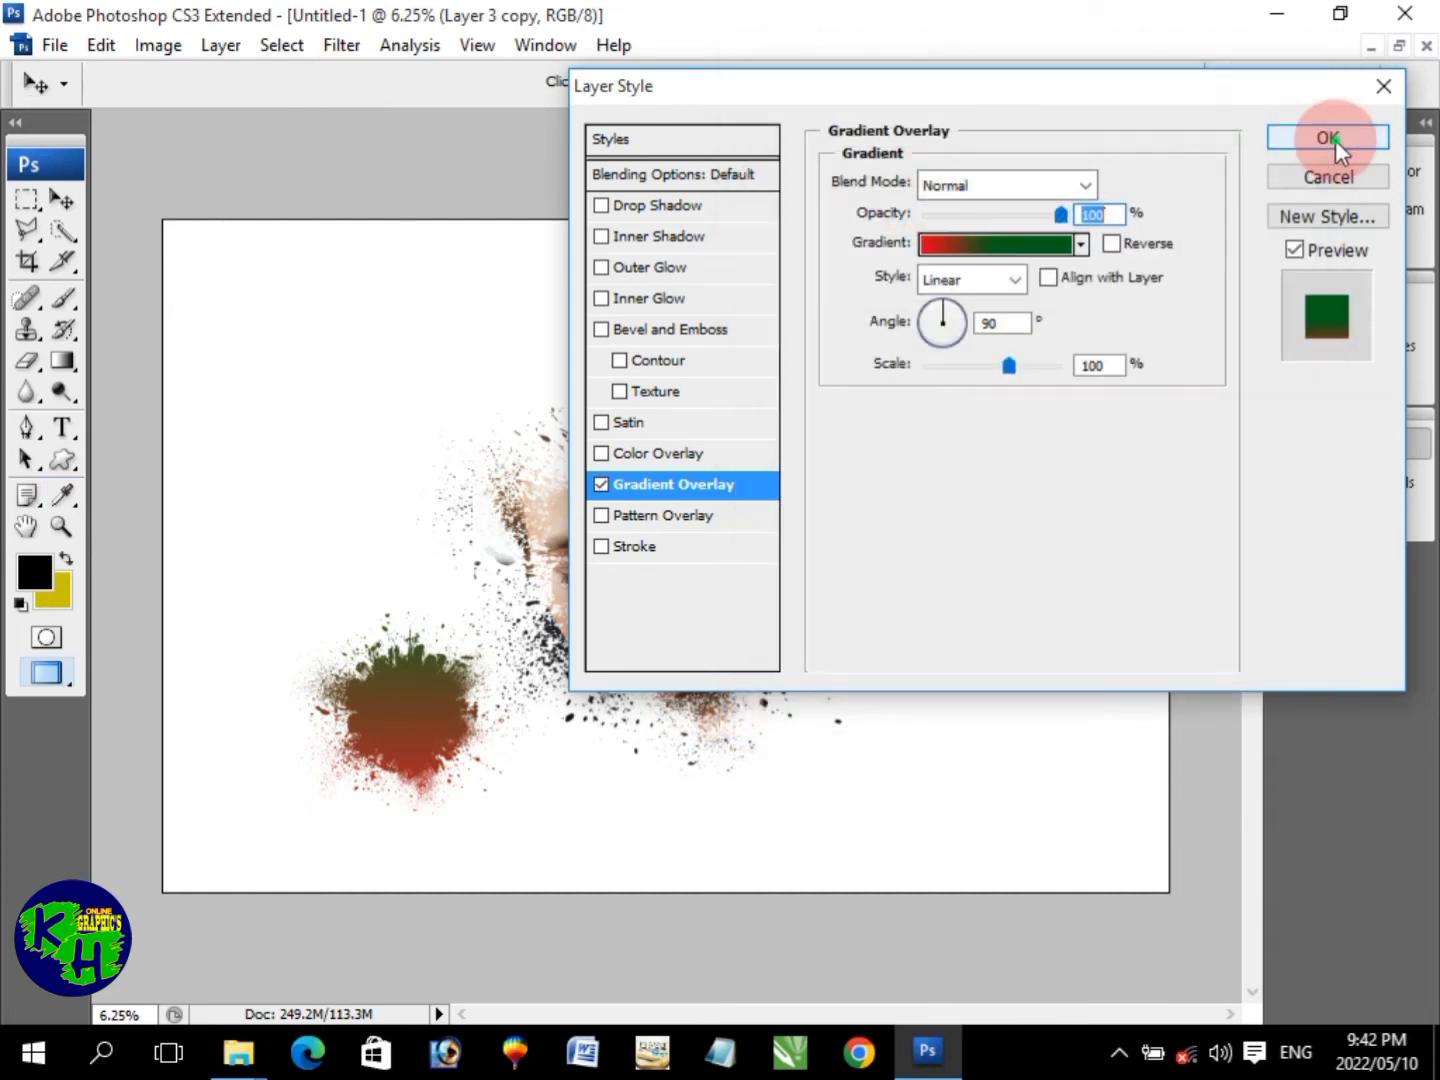
left_click(1336, 139)
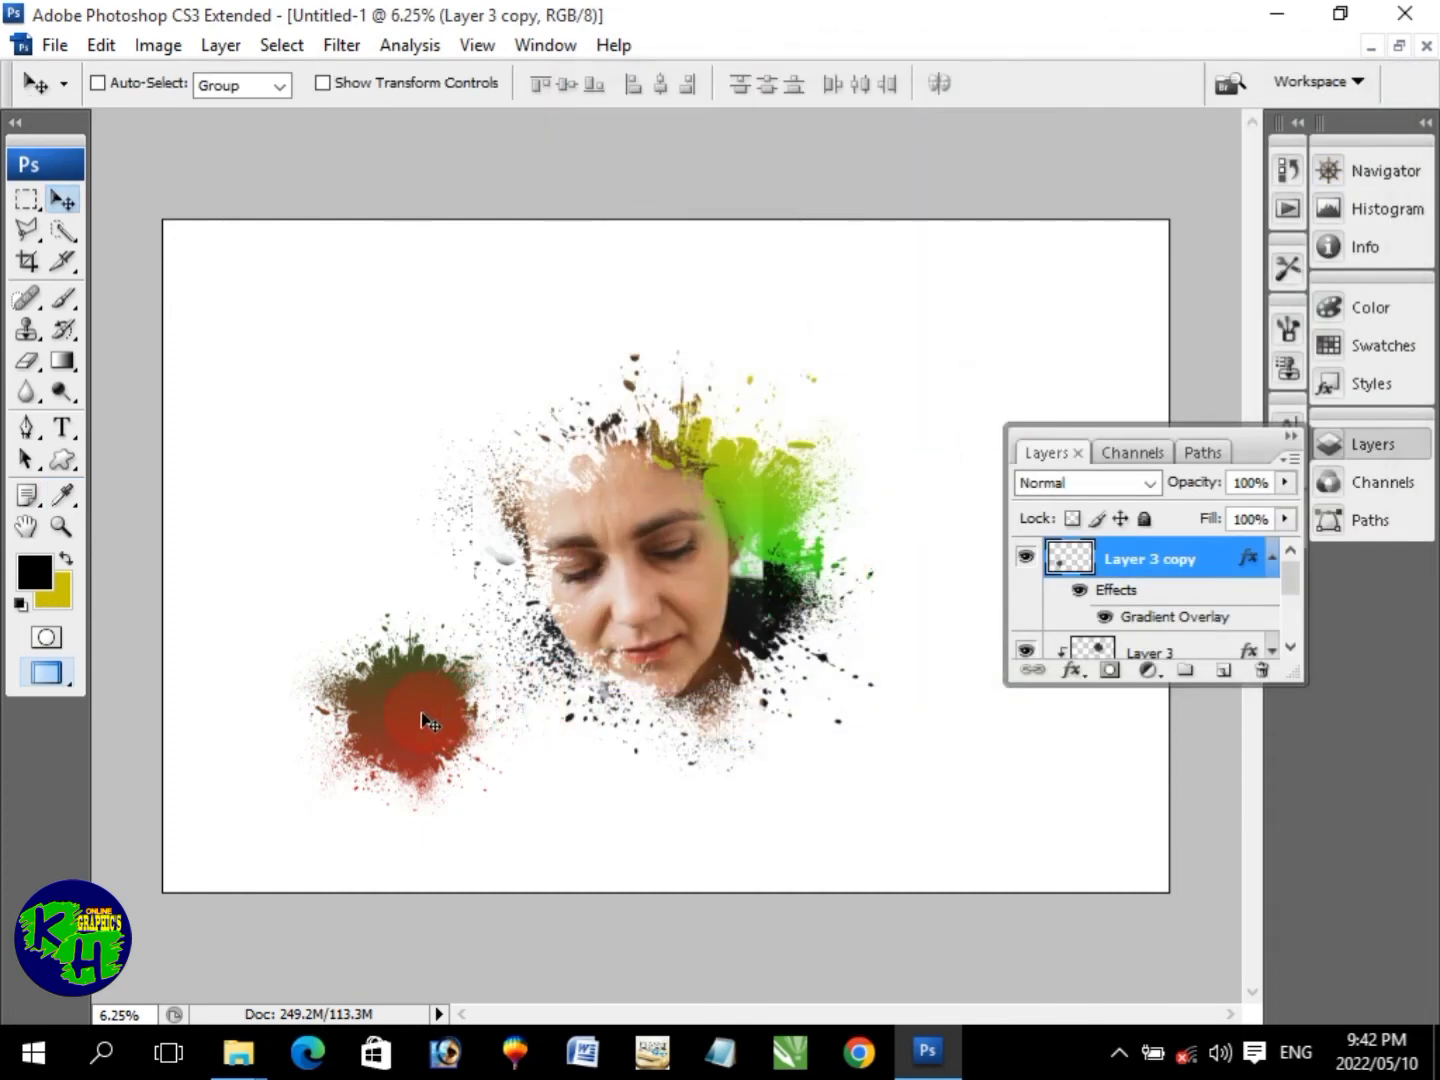
Place the red-green splatter on the face, below Layer 3, with both clipped to the portrait
left_click_drag(430, 722, 769, 645)
left_click(1184, 578)
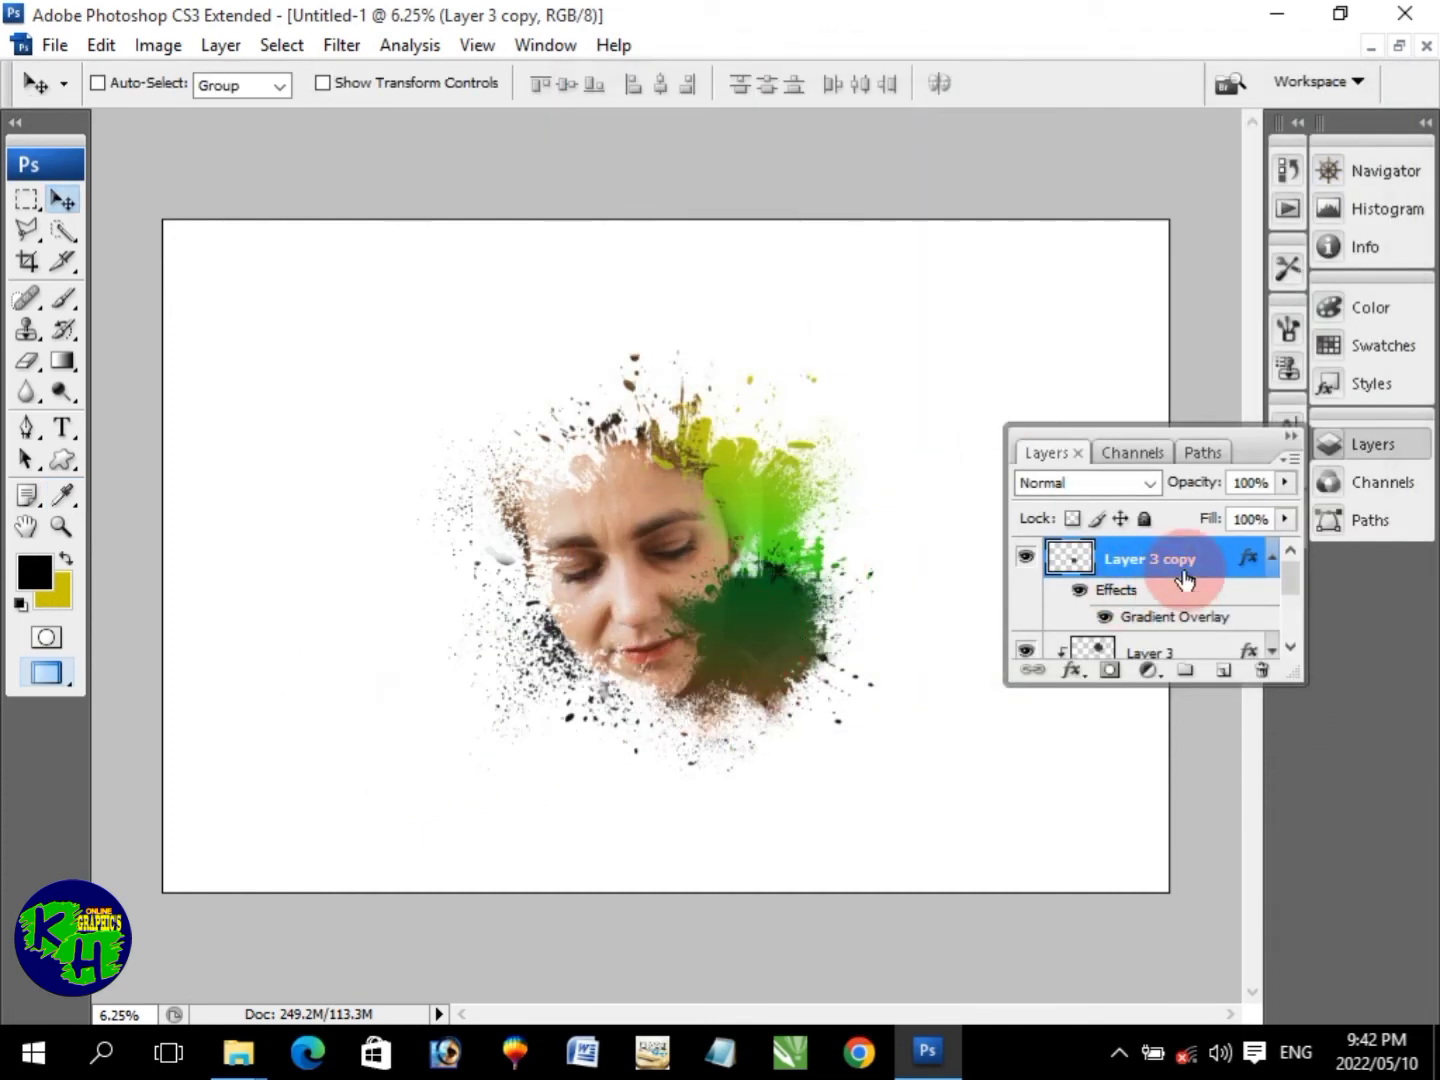
left_click(1272, 558)
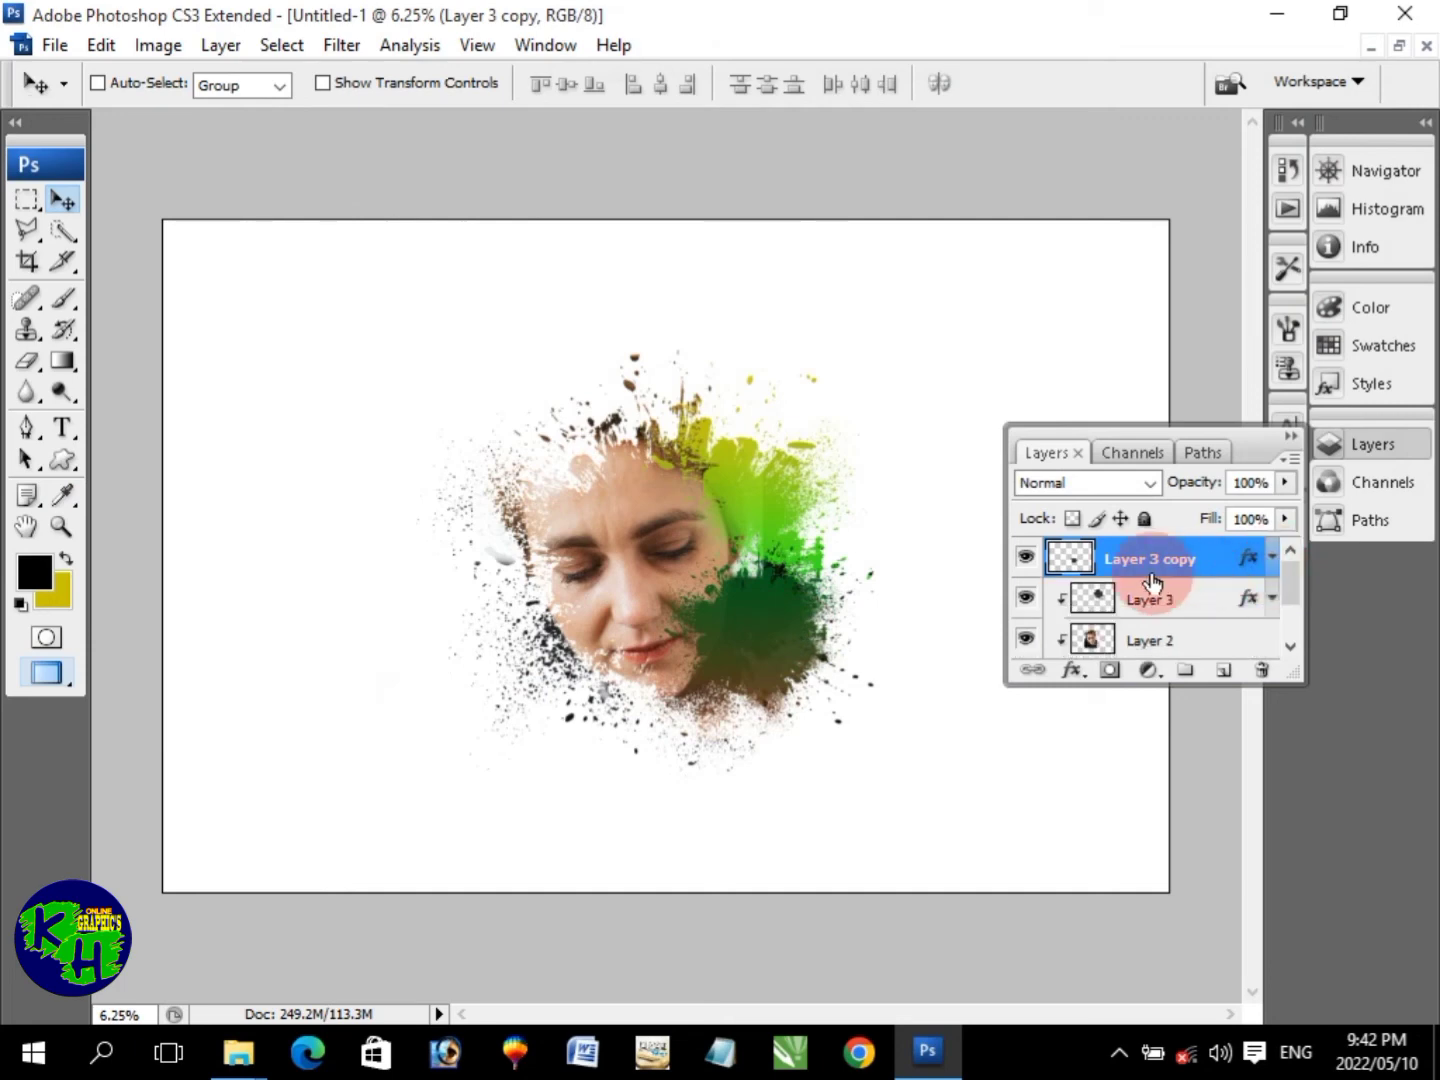
left_click_drag(1150, 579, 1160, 614)
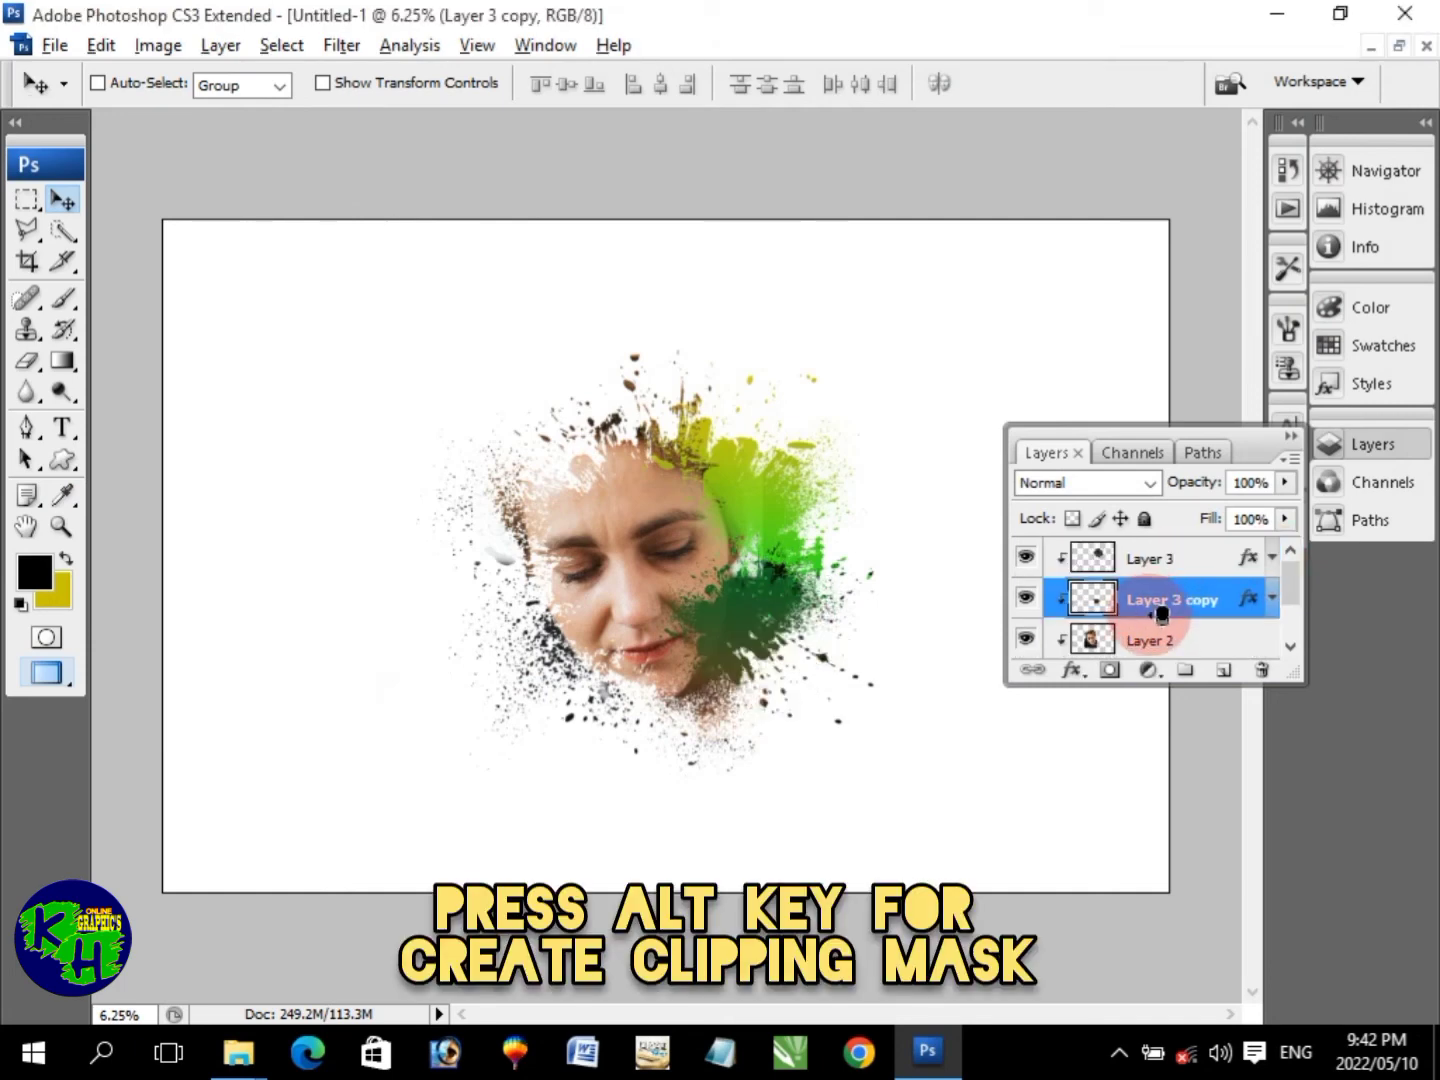
left_click(1161, 616, "alt")
left_click(1158, 615, "alt")
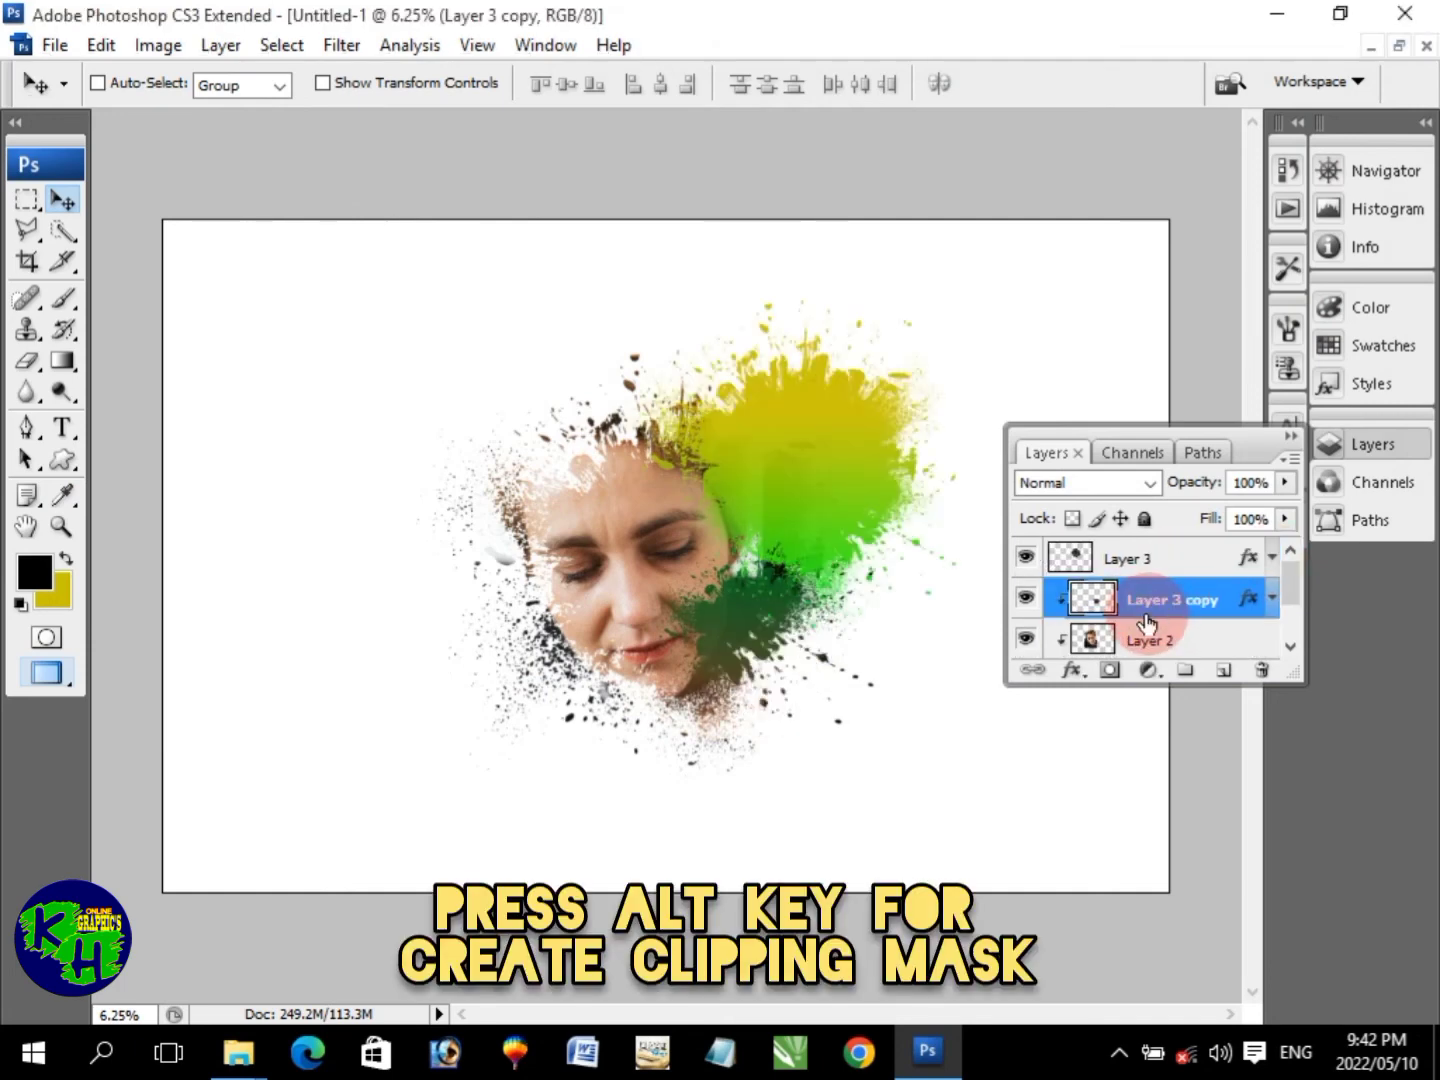
left_click(1140, 579, "alt")
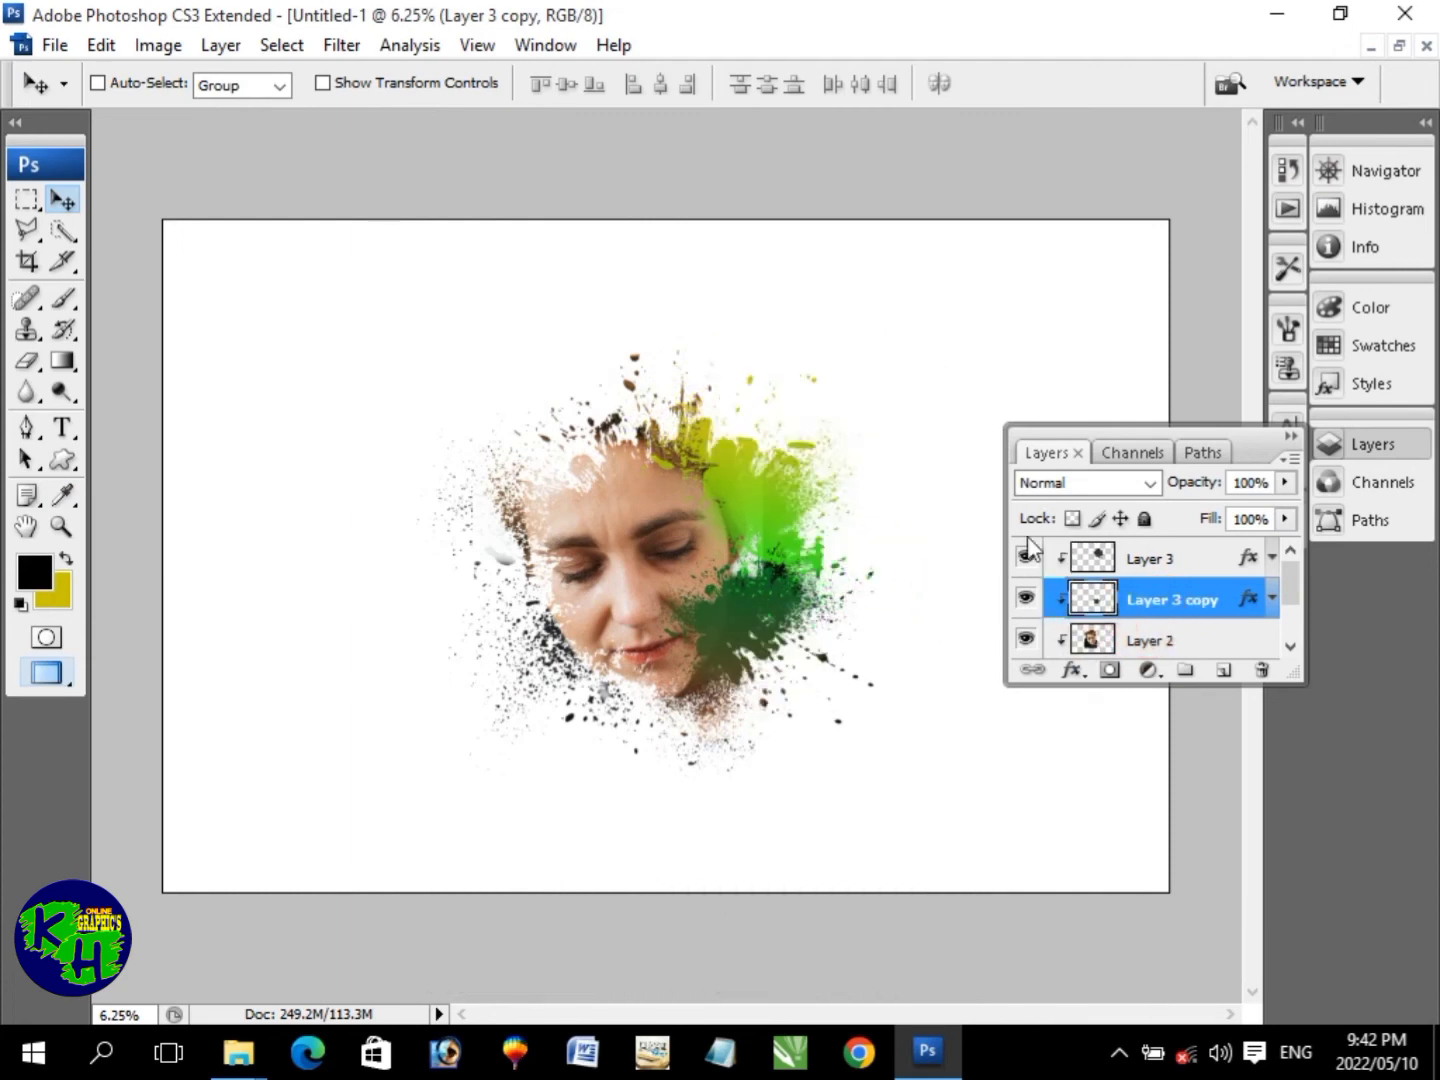
left_click(1366, 446)
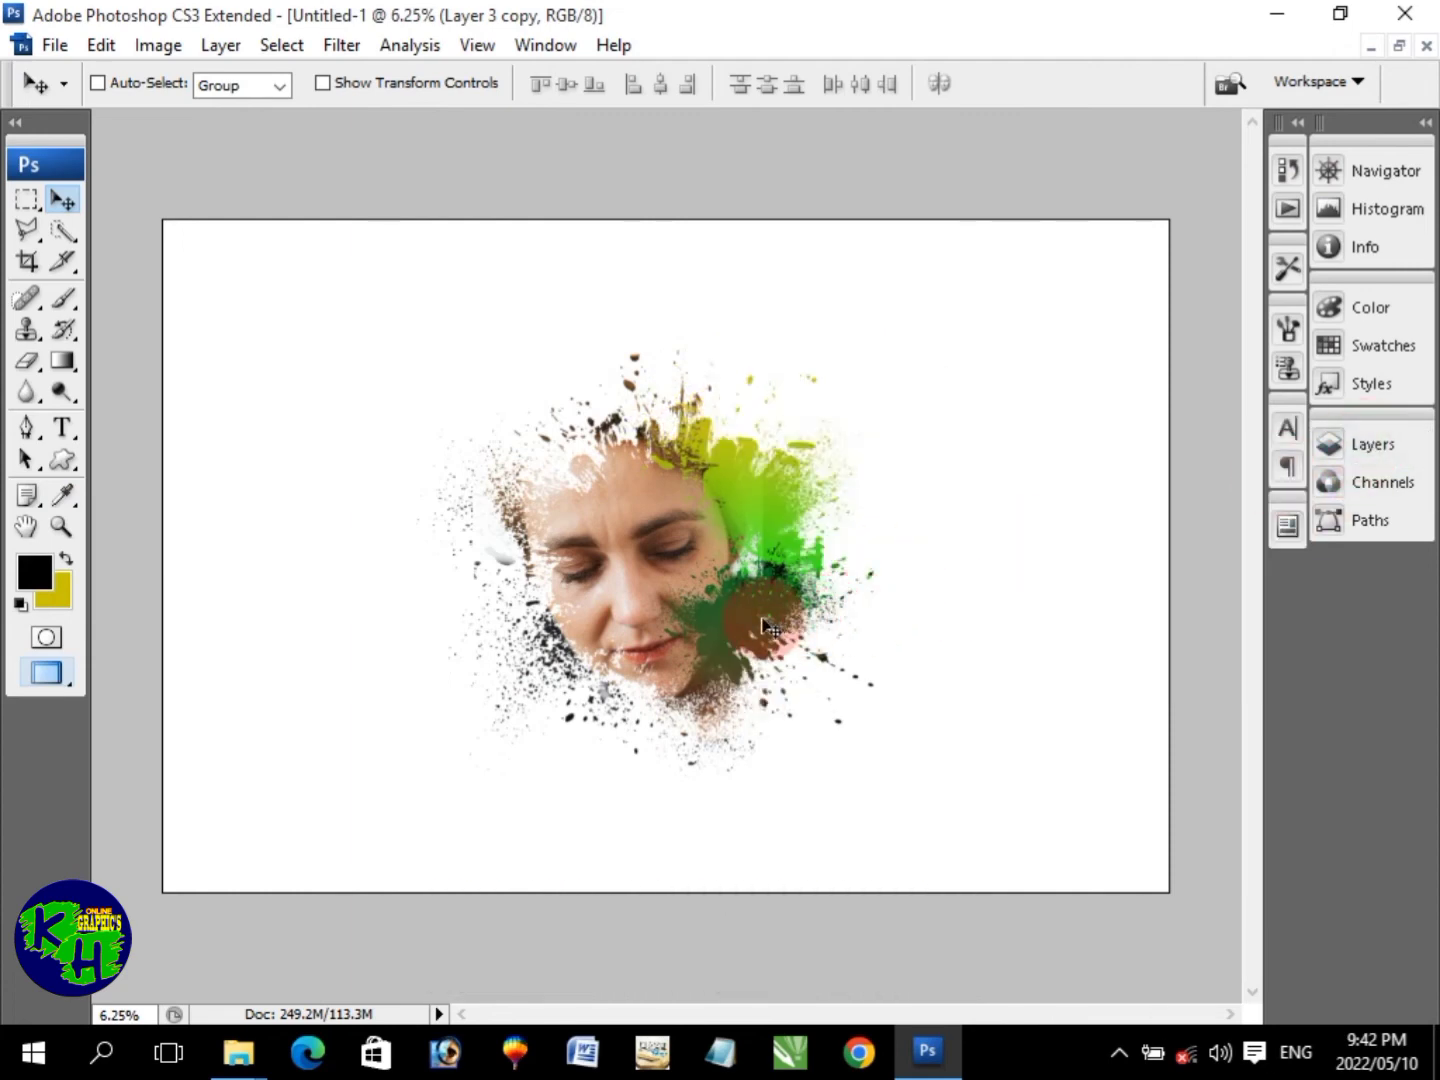
Enlarge the red-green splash to 120% and reposition it up and left
mouse_move(765, 626)
left_mouse_down()
mouse_move(806, 630)
mouse_move(762, 602)
left_mouse_up()
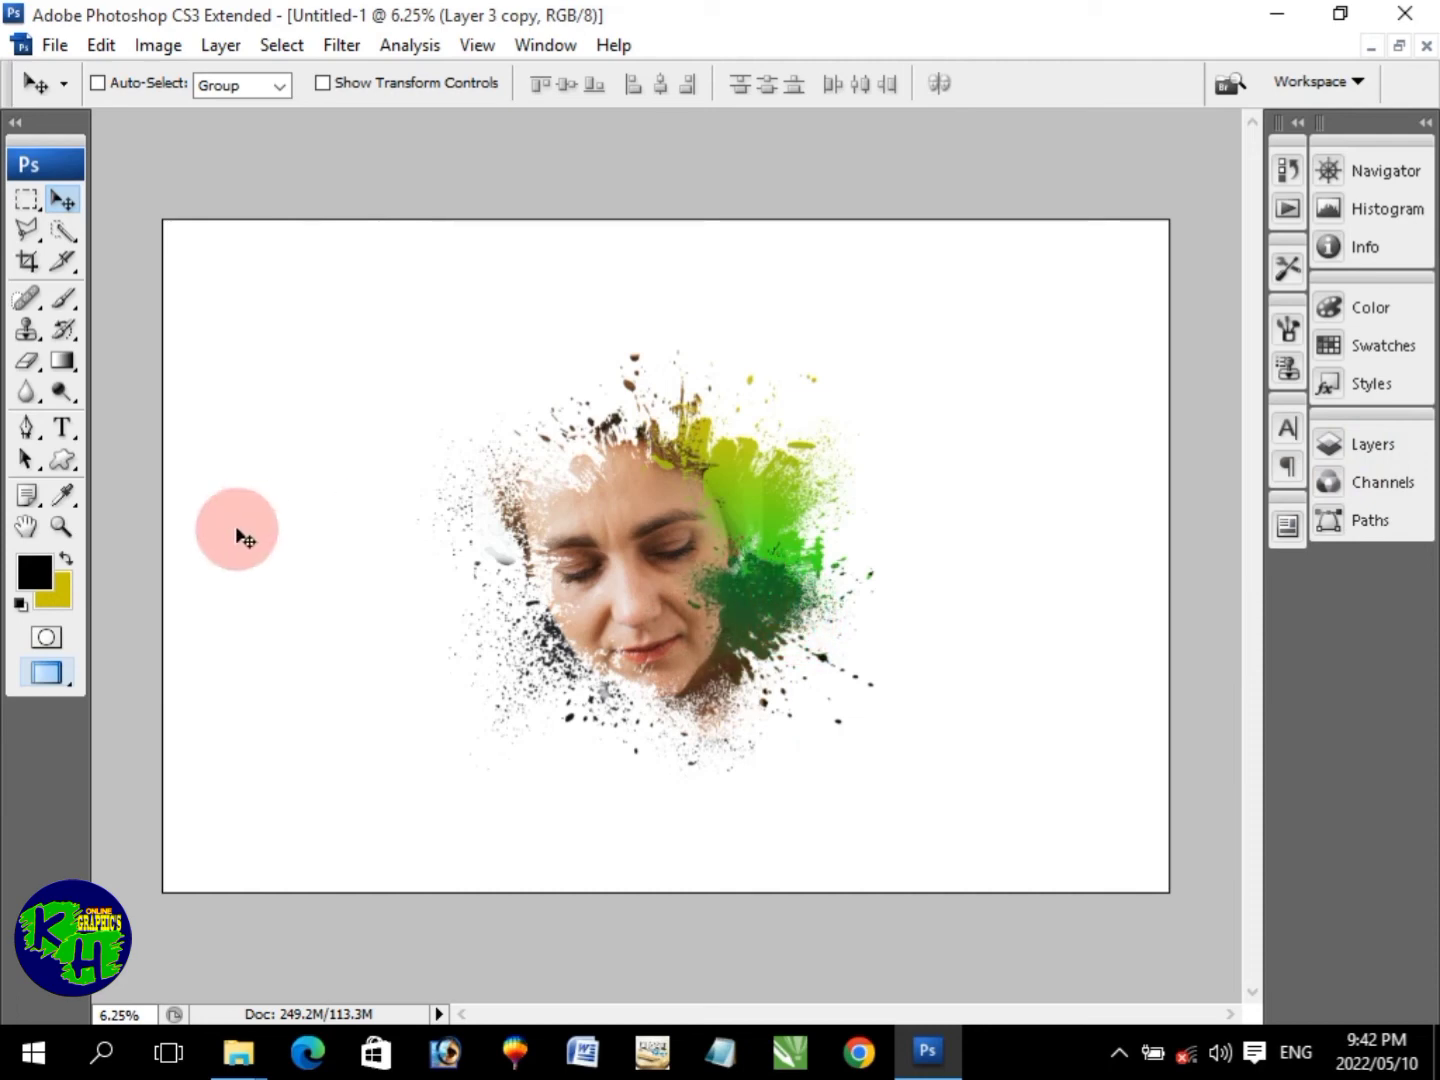
key("ctrl+t")
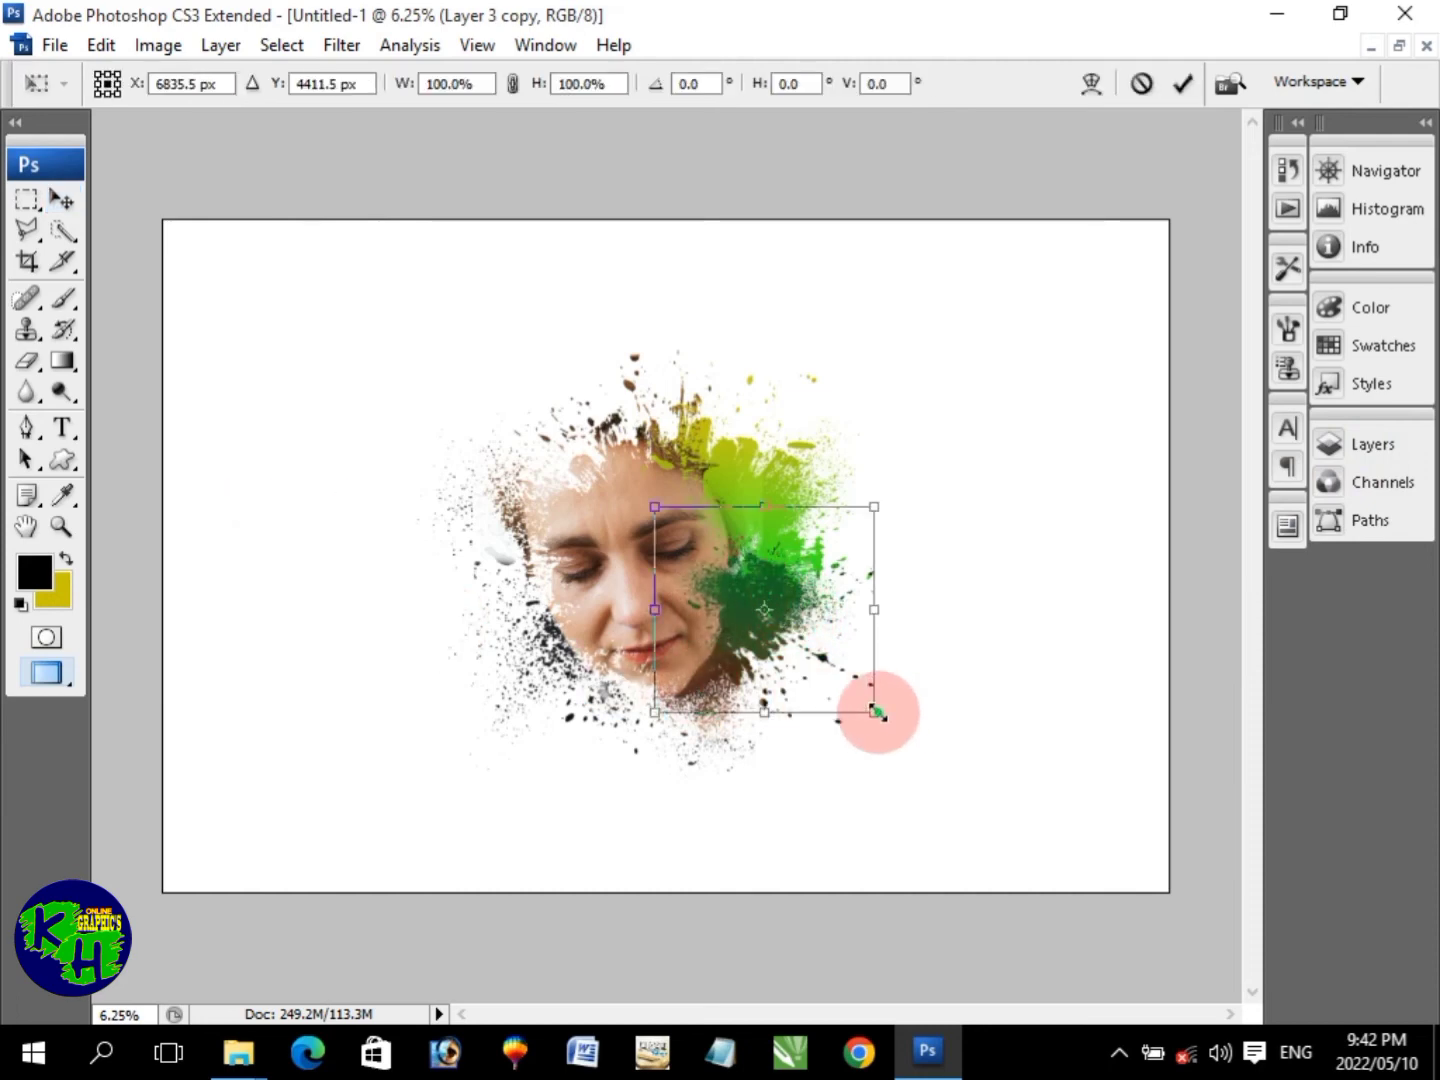
left_click_drag(876, 712, 920, 751)
left_click_drag(874, 697, 846, 679)
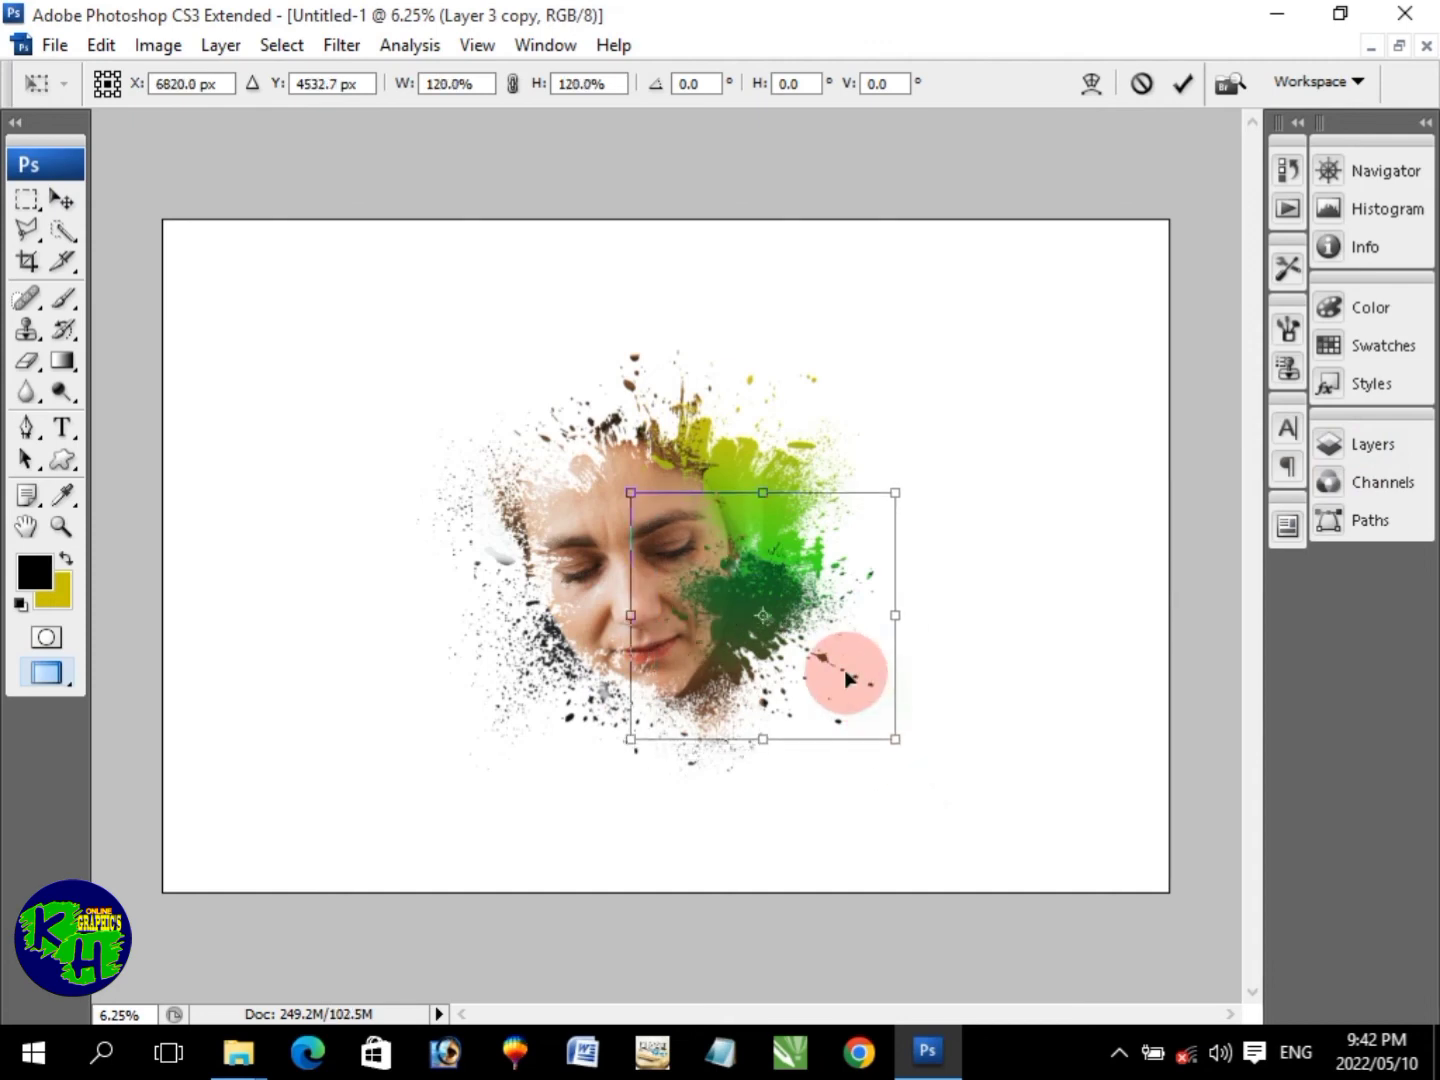
double_click(846, 681)
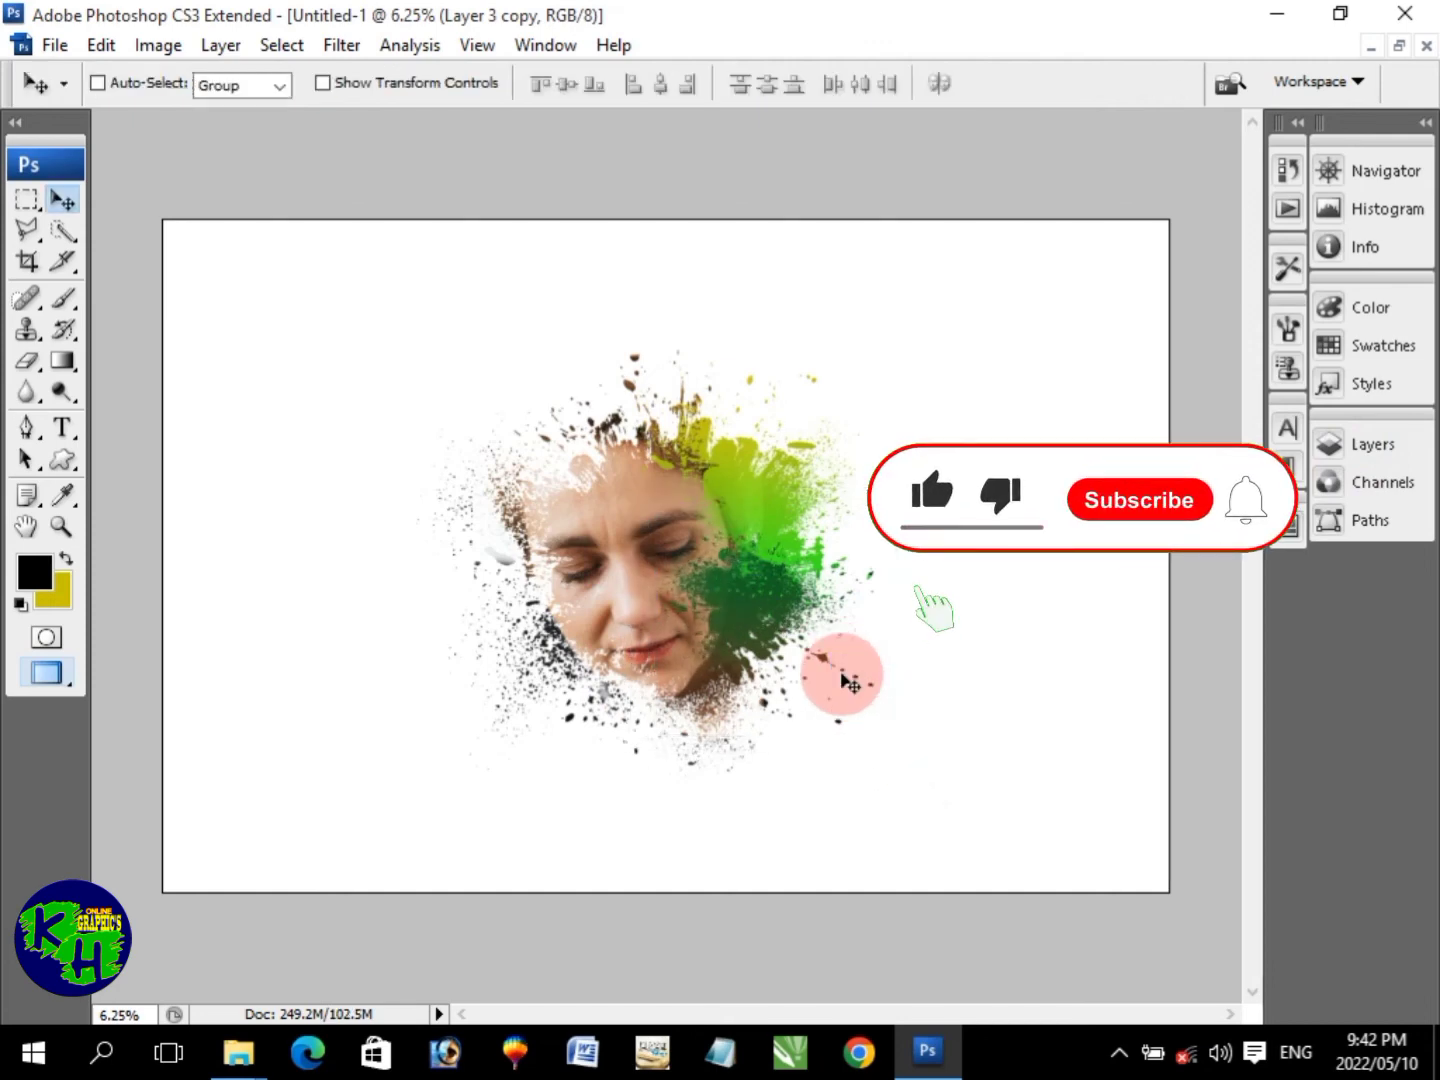
Erase the dark green splash from the lips and cheek
left_click(27, 358)
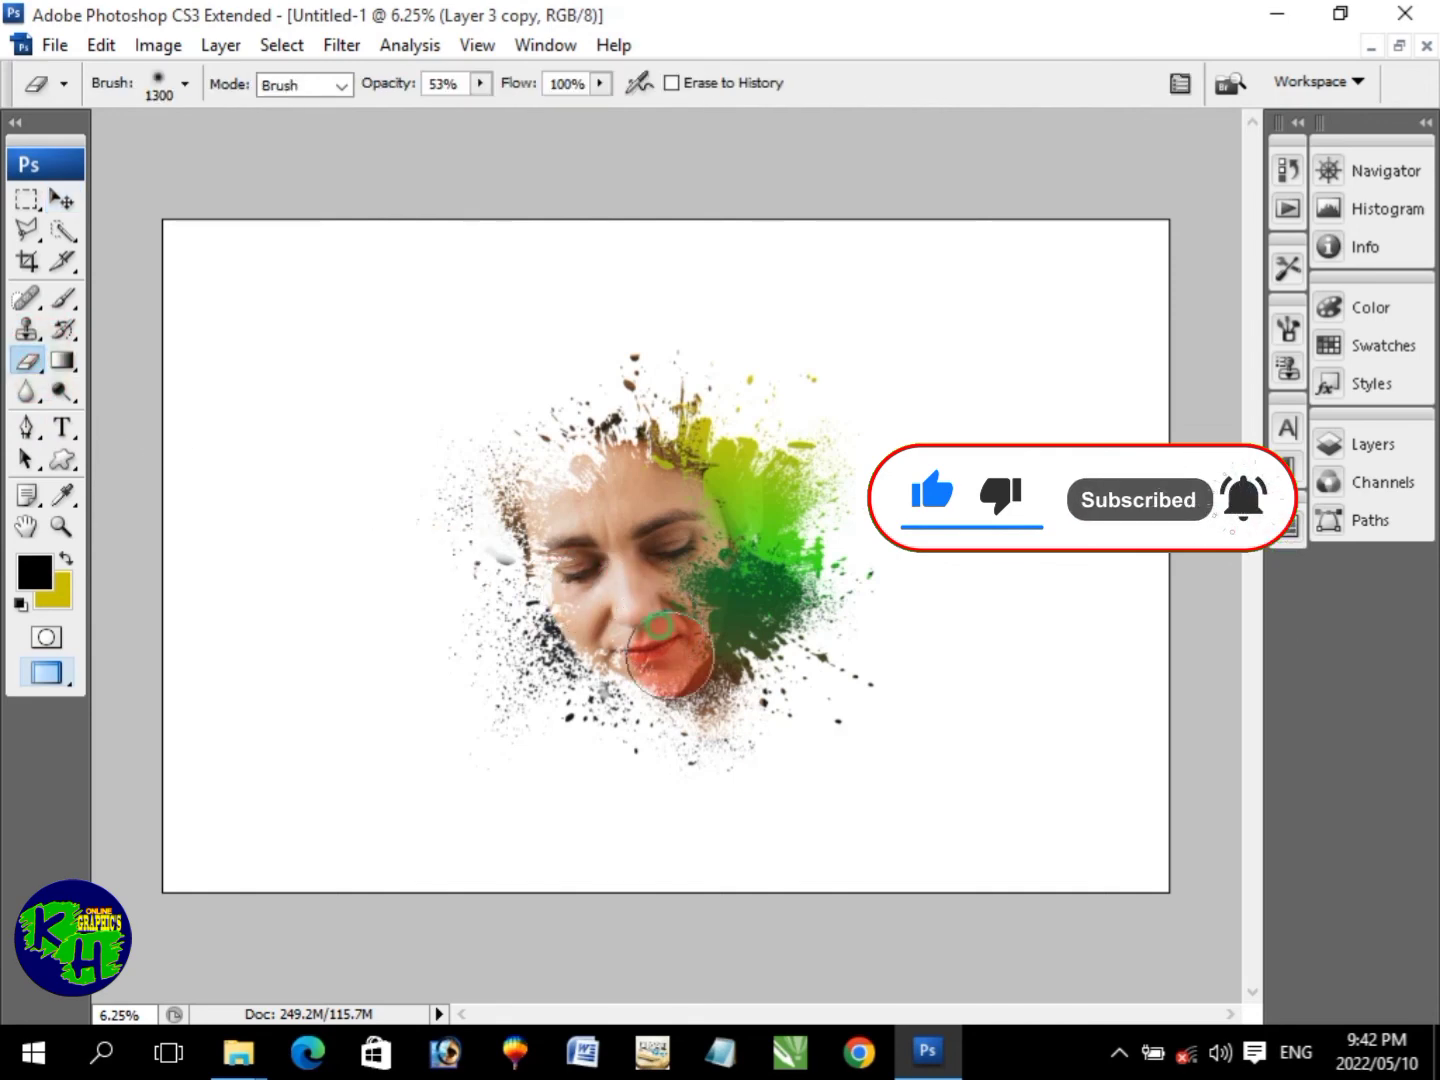
mouse_move(670, 654)
left_mouse_down()
mouse_move(674, 570)
mouse_move(677, 605)
left_mouse_up()
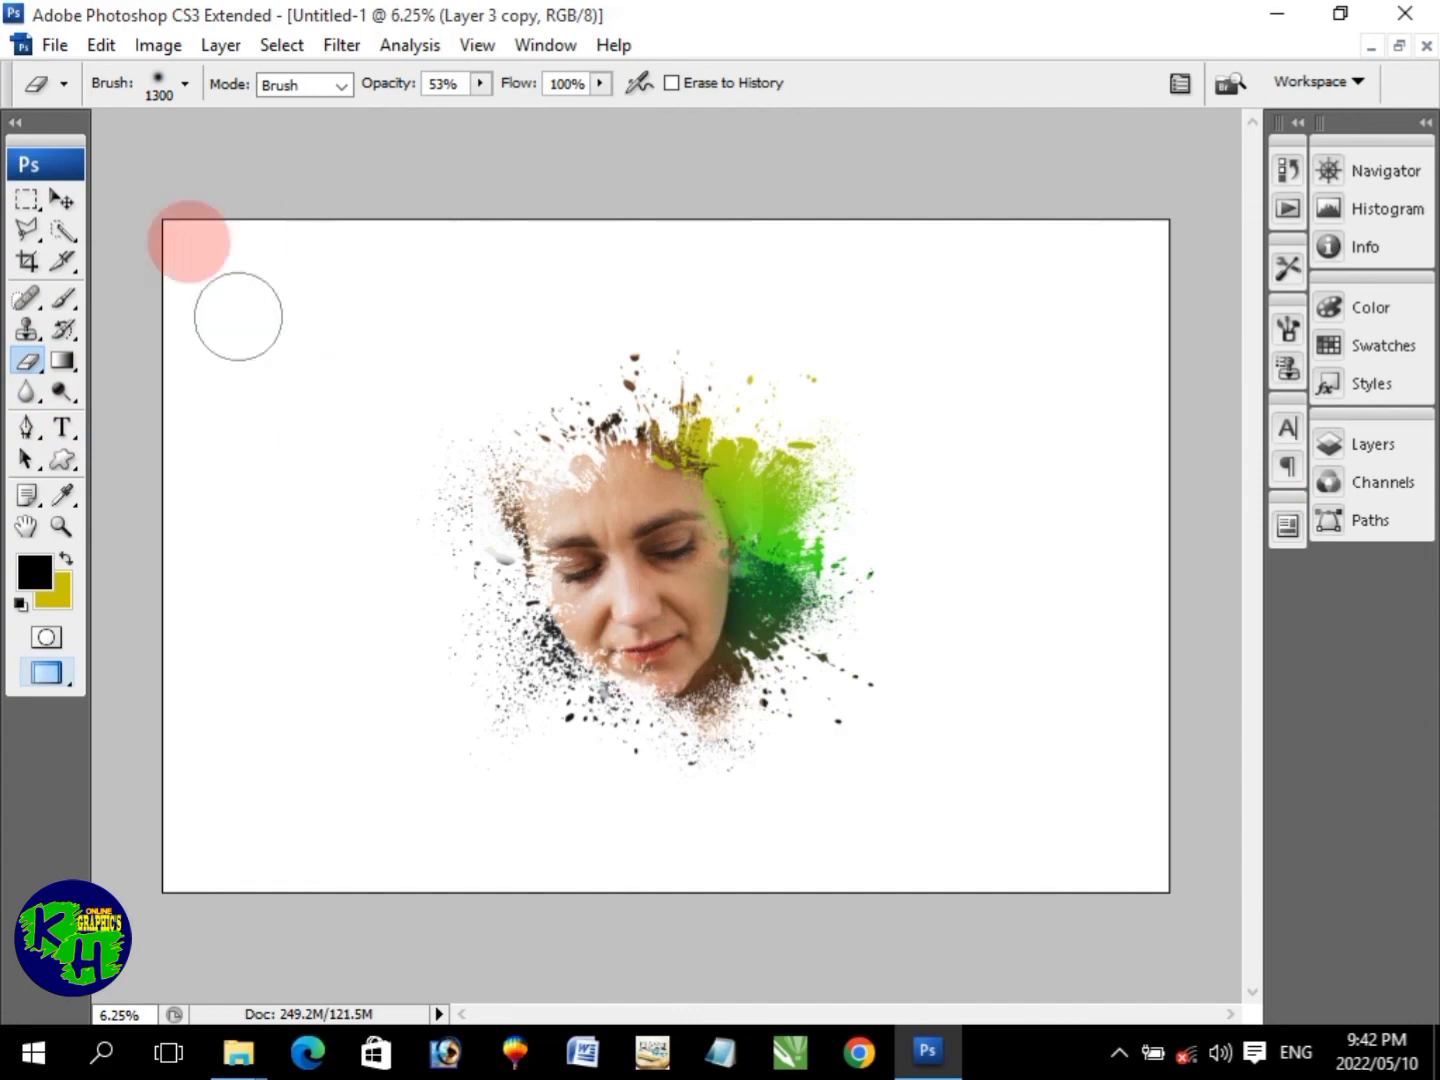
left_click(64, 196)
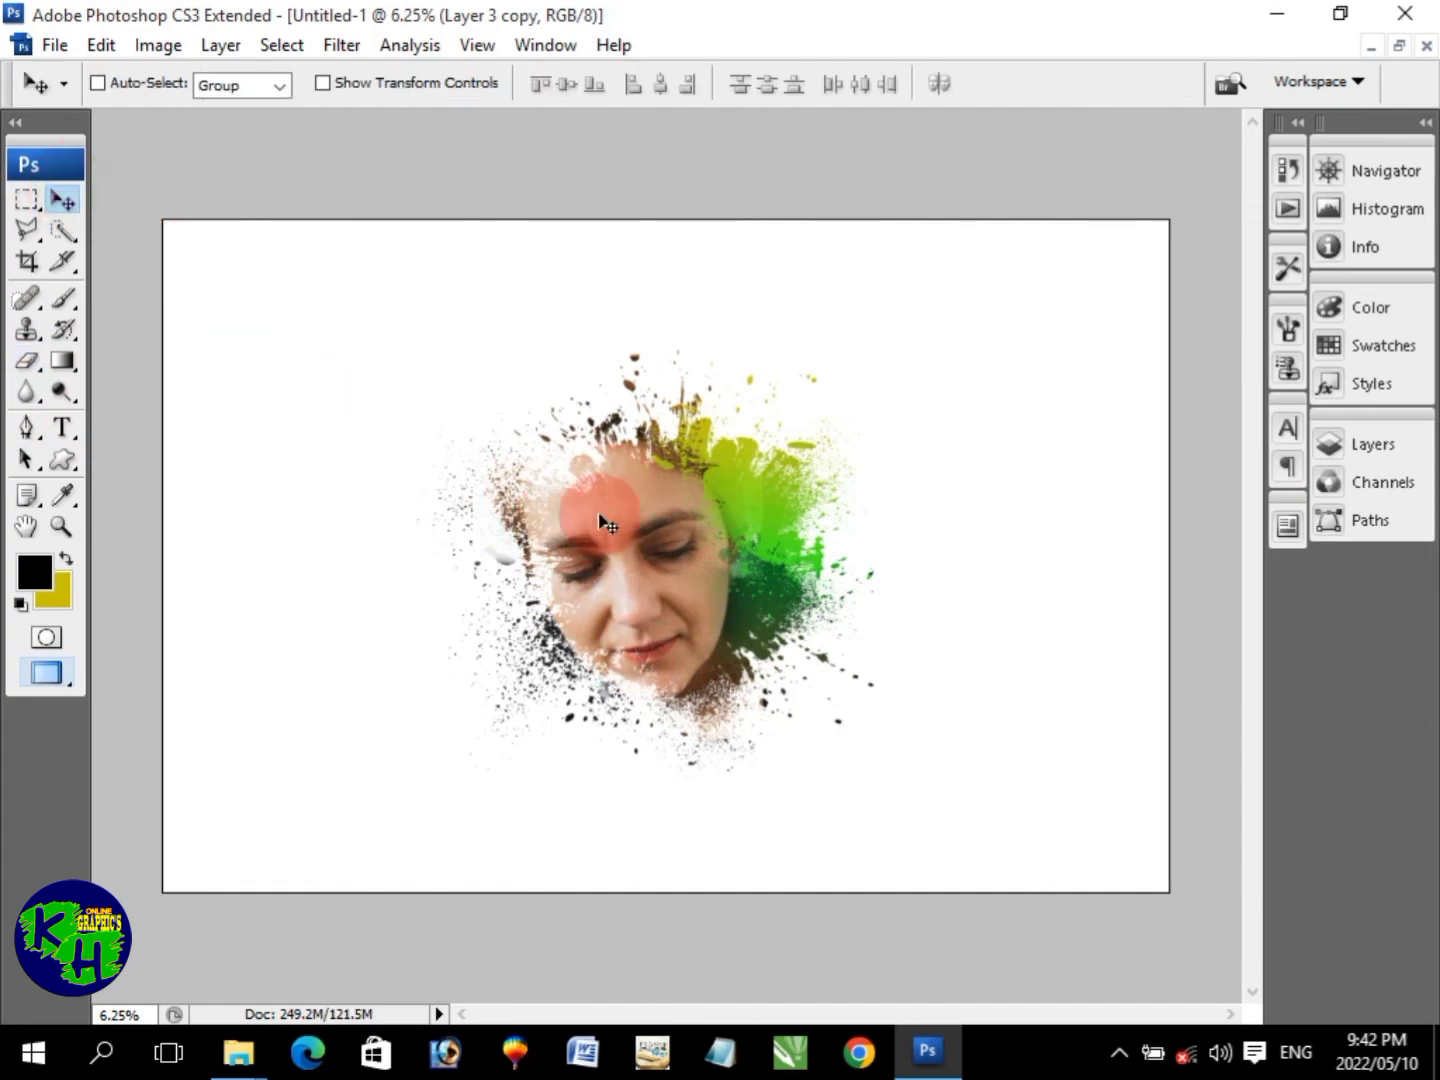
Zoom in to 12.5% on the finished splatter portrait
key("ctrl+plus")
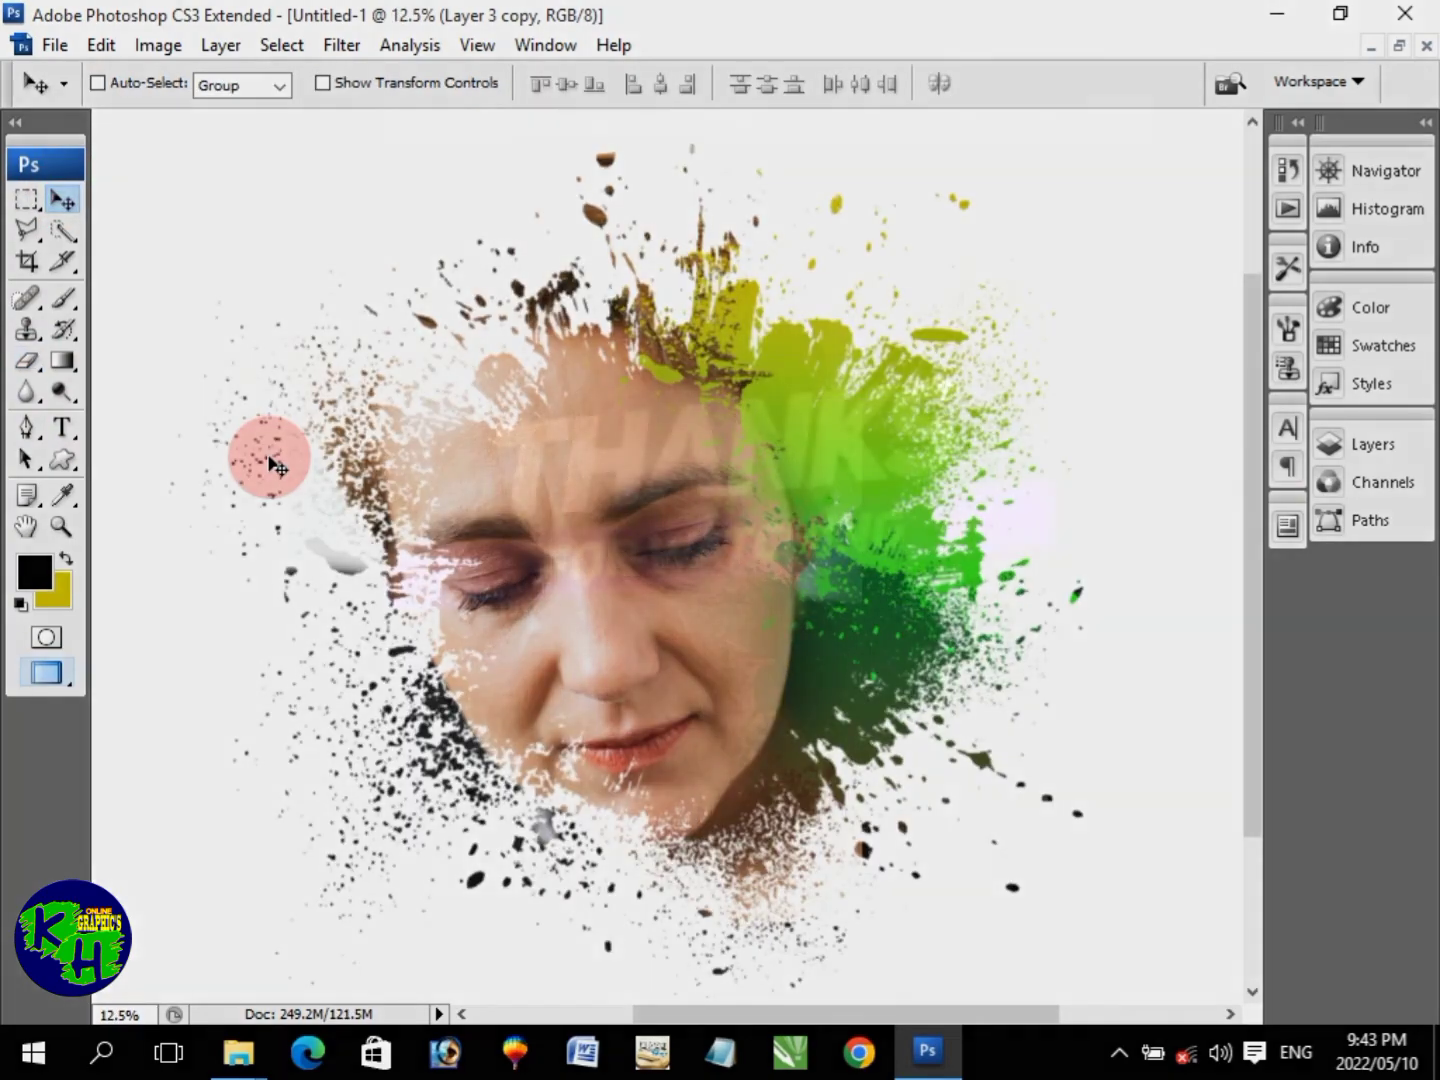